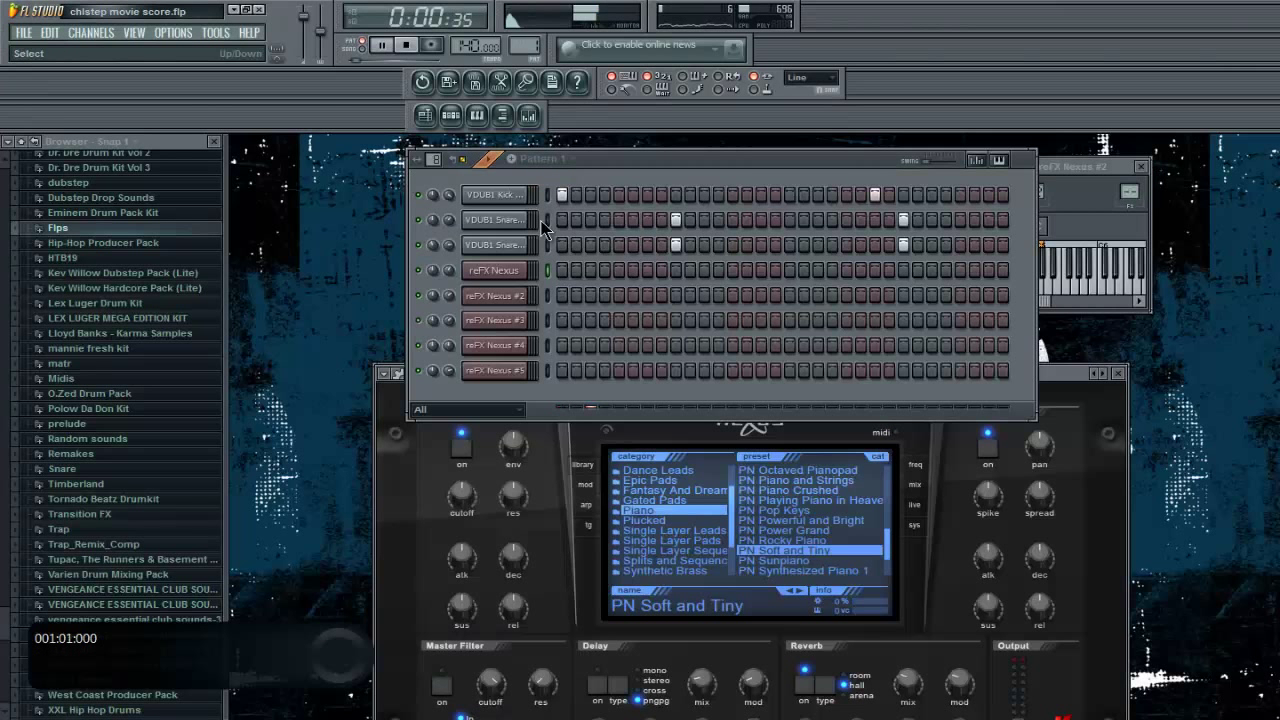
Step: Stop playback and open the piano roll of the first reFX Nexus channel
key(space)
right_click(530, 268)
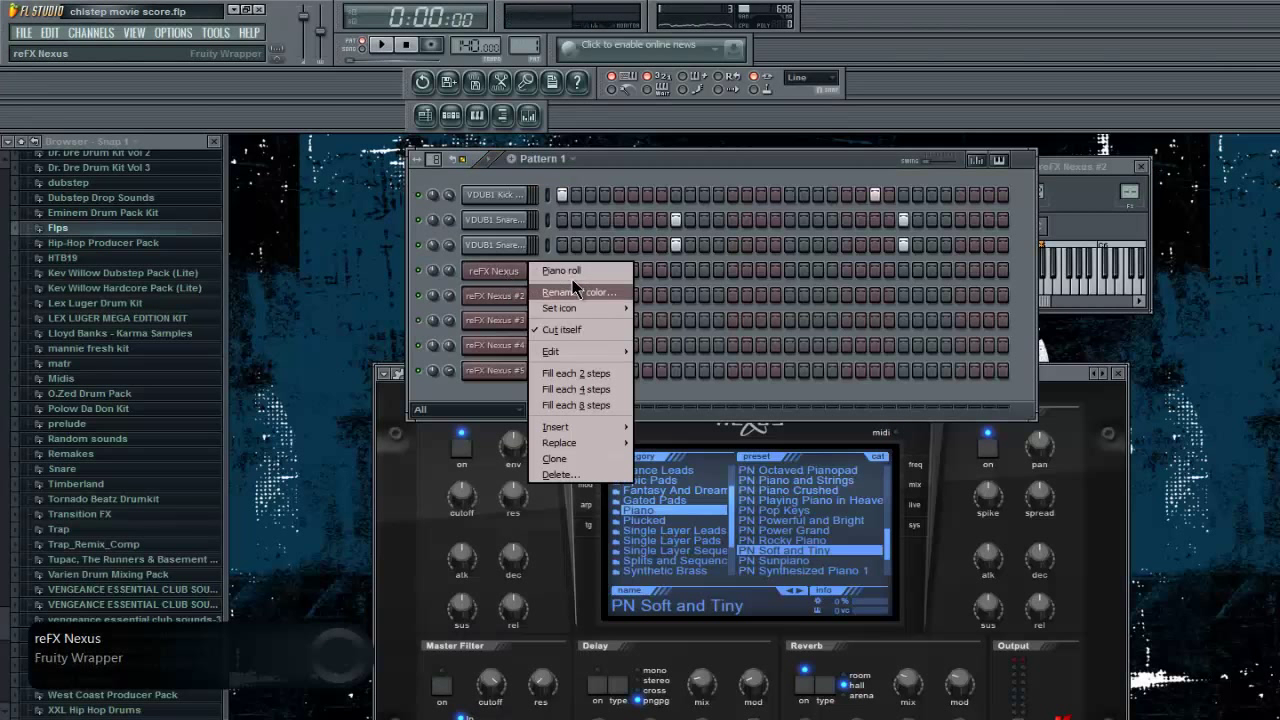
click(545, 290)
right_click(527, 266)
click(567, 271)
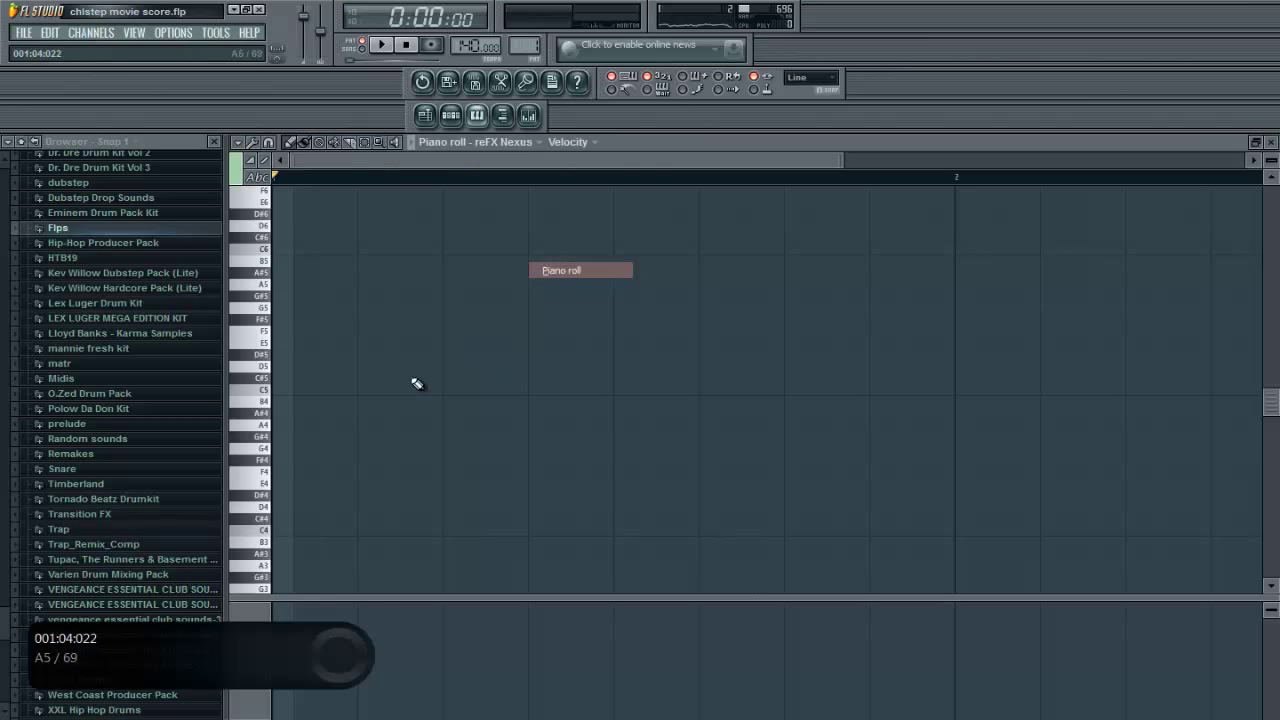
Step: Build a staggered chord of long notes: C4 and C5 at the bar start, D#4 at 1:01:048 and G4 at 1:02:000
drag(382, 392, 265, 391)
drag(306, 346, 336, 345)
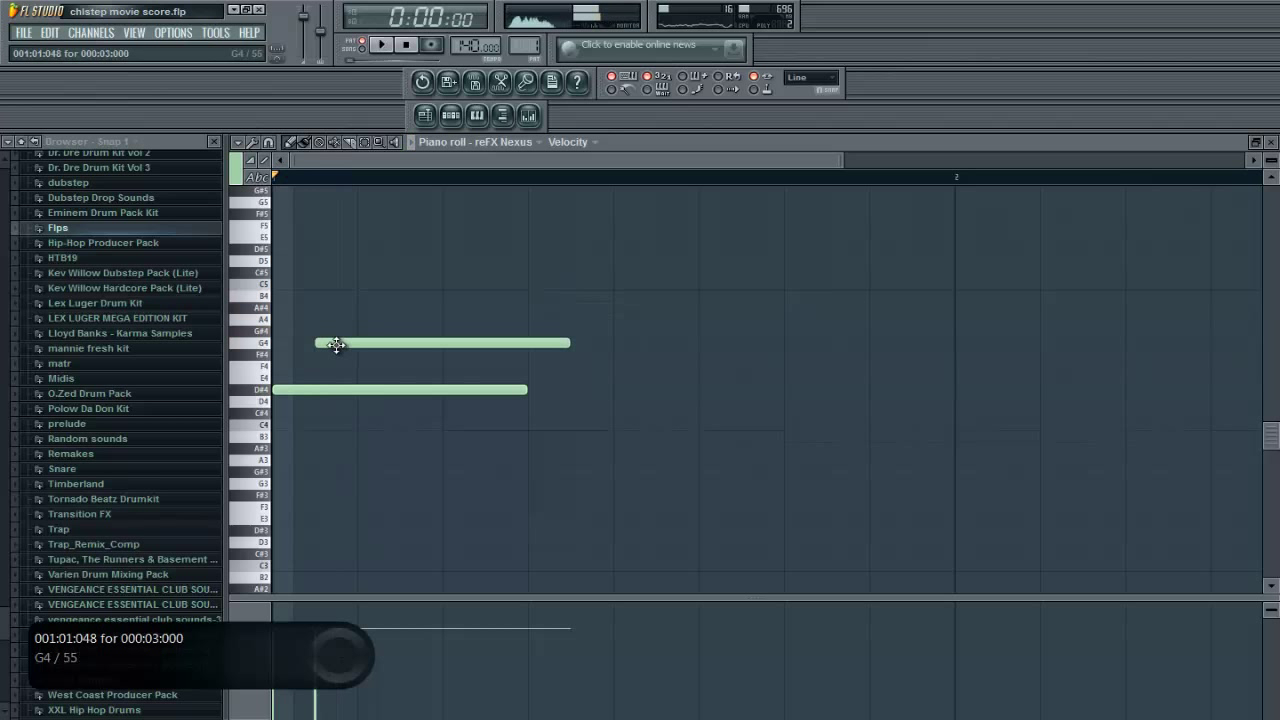
drag(320, 389, 309, 428)
click(321, 389)
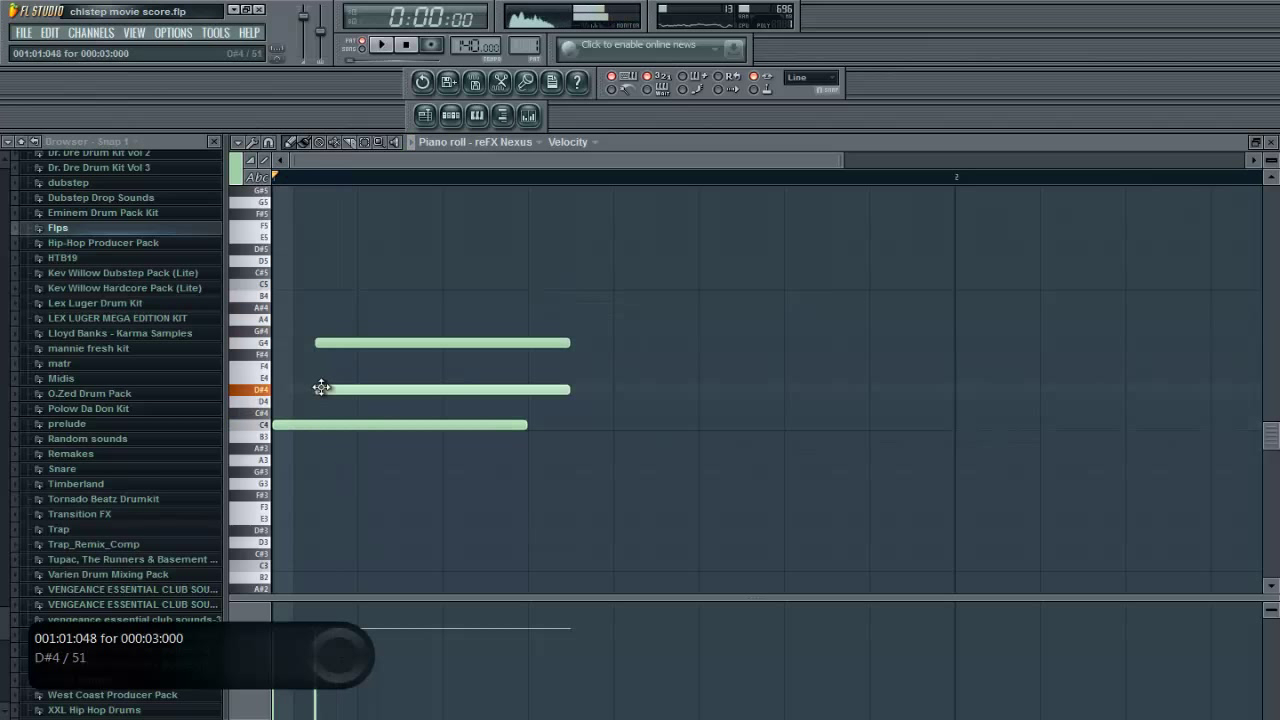
drag(371, 346, 271, 283)
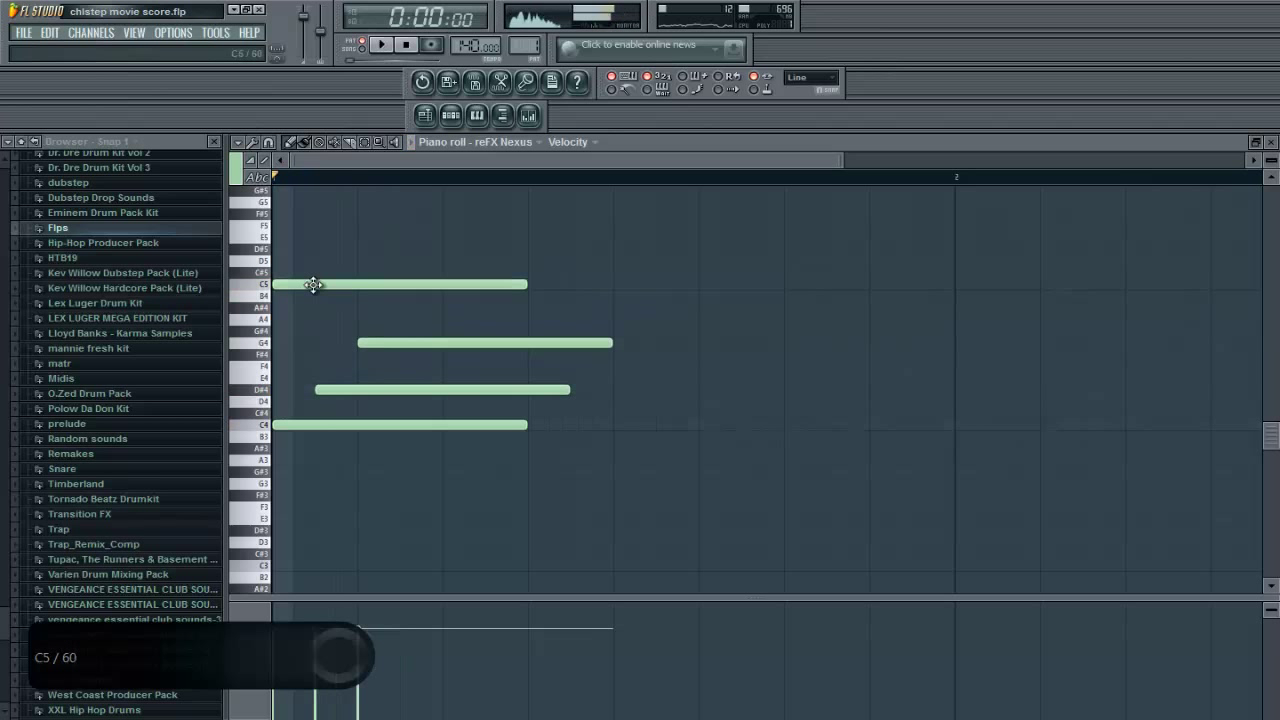
Step: Try a run of short melody notes D#5, F5, D#5, D5 and D#5 starting at 1:02:048, and play it back
key(space)
click(363, 245)
right_click(375, 240)
click(409, 251)
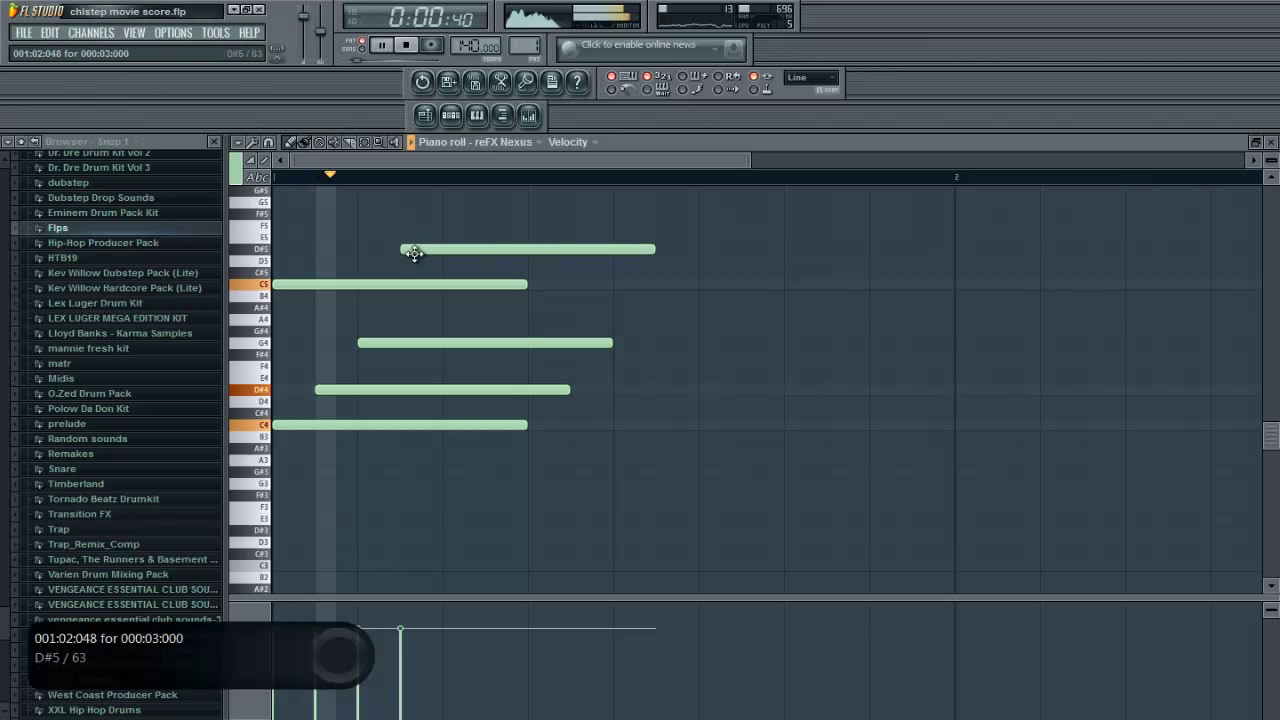
drag(652, 249, 425, 225)
key(space)
click(448, 249)
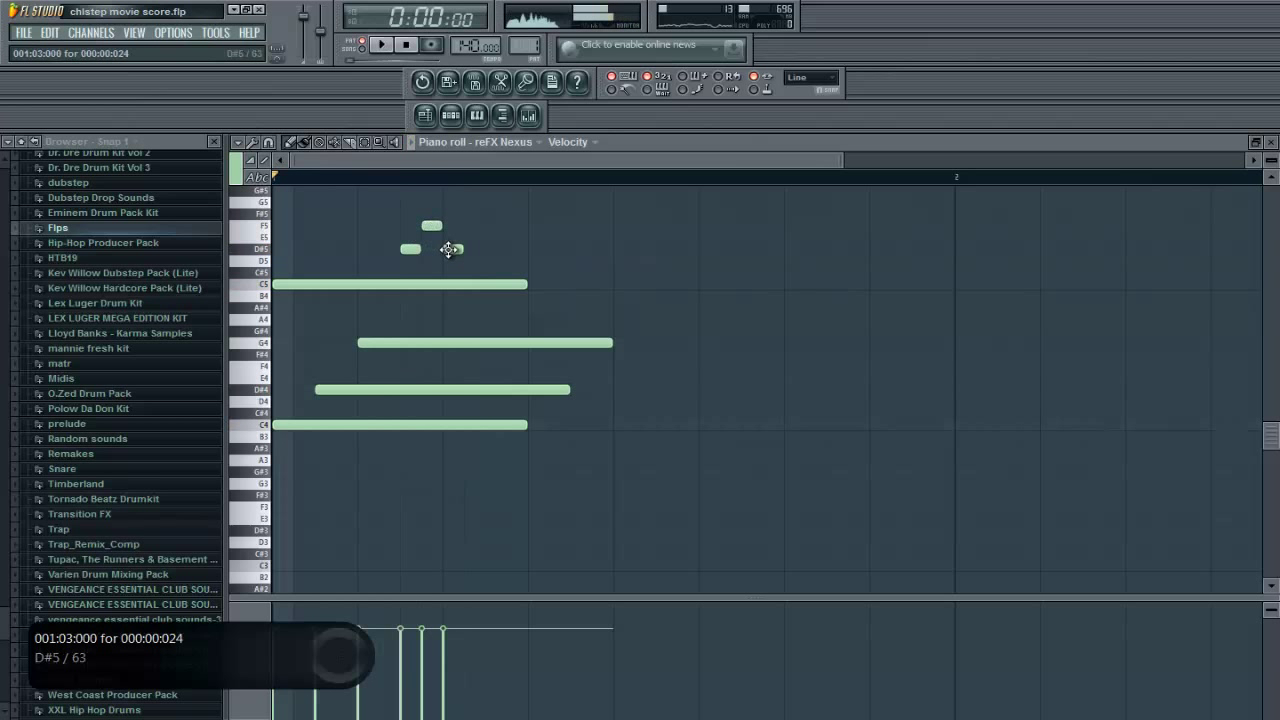
key(space)
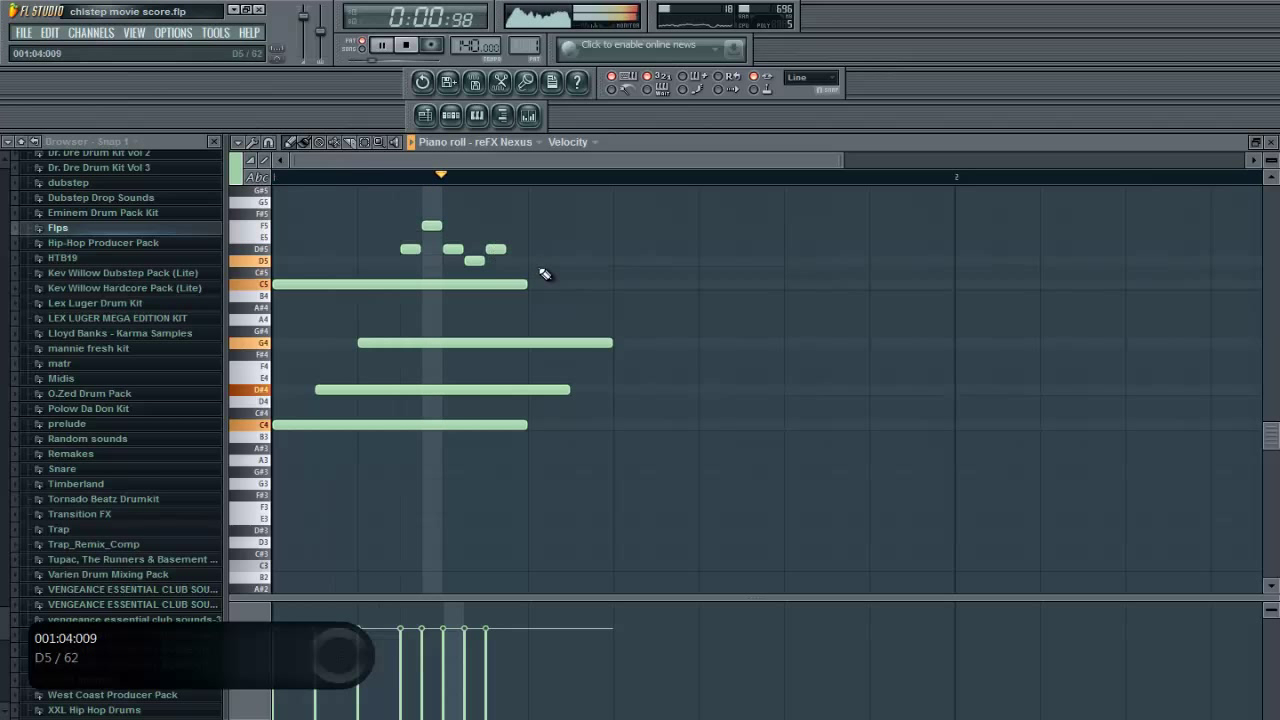
Step: Stop playback and delete the five short melody notes above the chord
key(space)
right_click(501, 252)
right_click(473, 259)
right_click(453, 249)
right_click(431, 227)
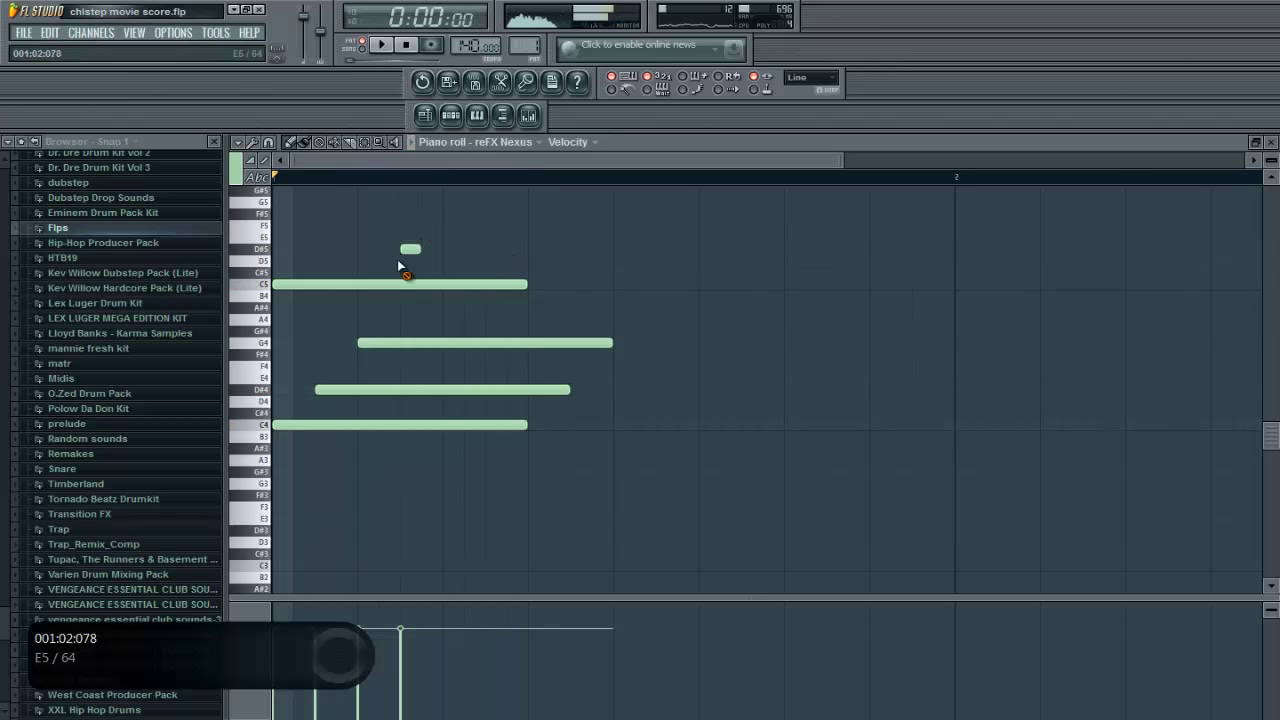
right_click(404, 251)
Step: Add short high melody notes C6 at the bar start and D6 at 1:03:000, checking them with playback
scroll(320, 240, up, 4)
drag(306, 247, 280, 278)
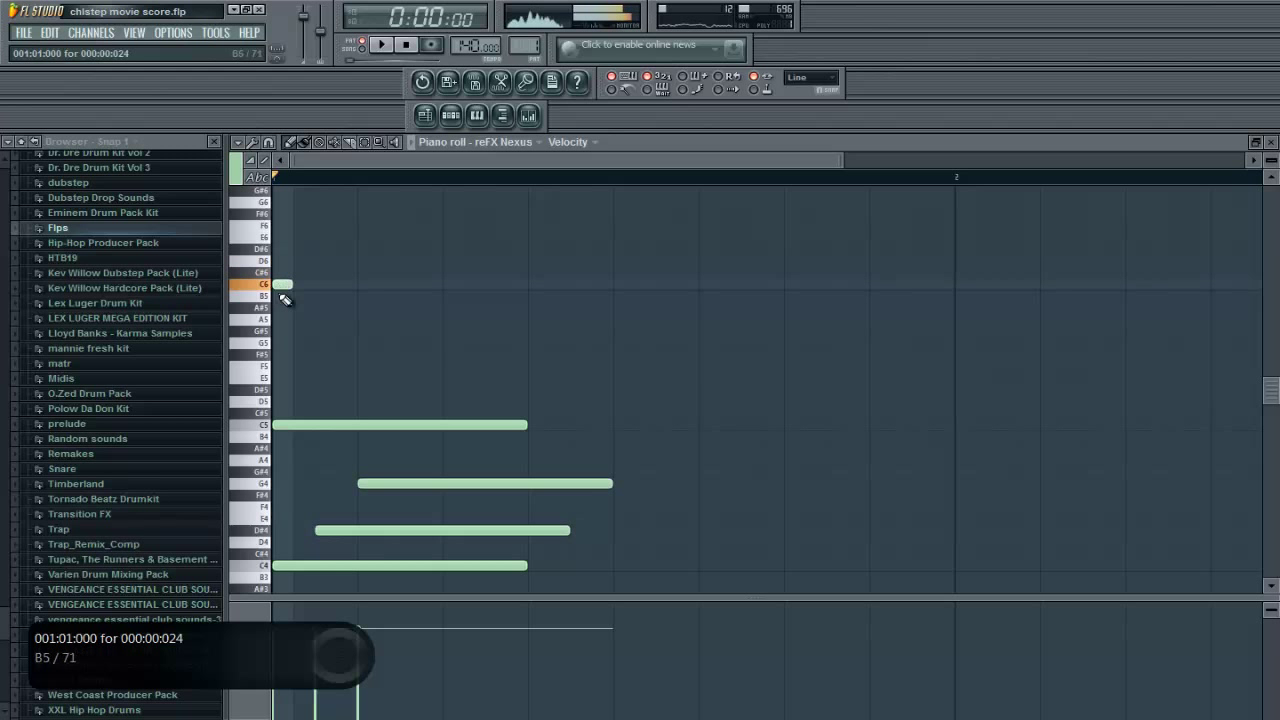
key(space)
click(449, 260)
key(space)
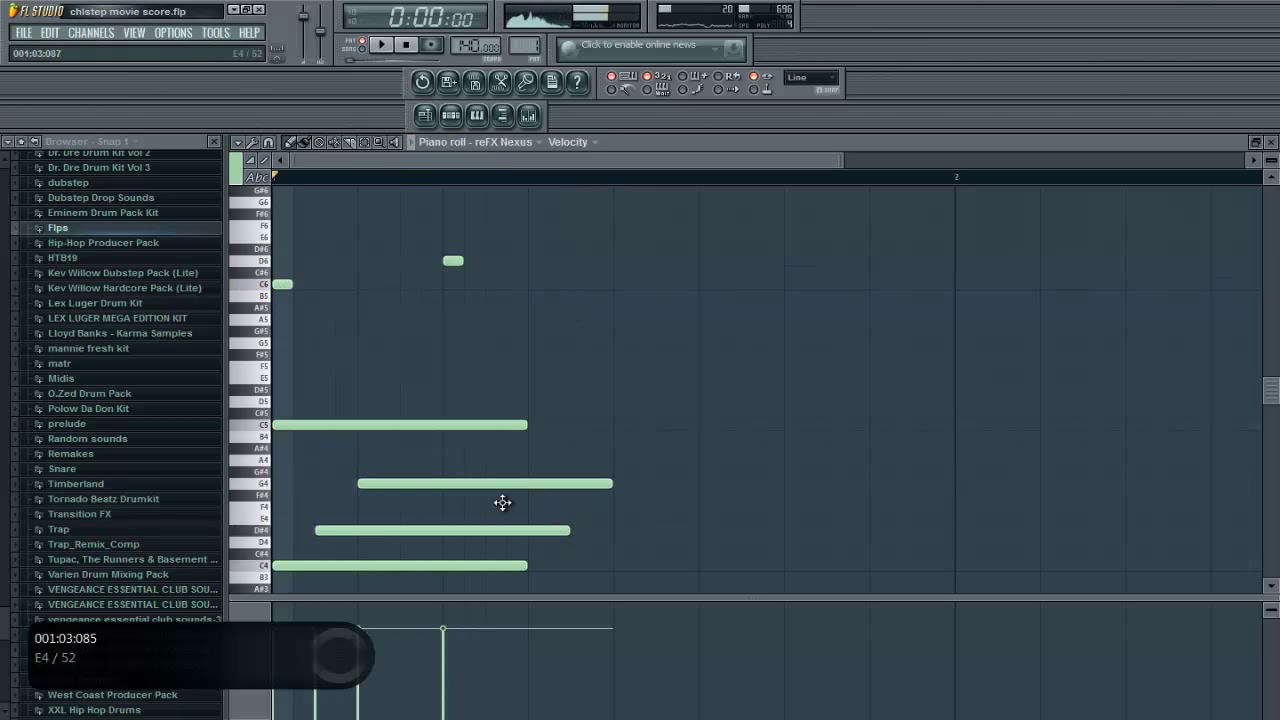
Step: Build a second chord of long notes: G#3 and A#4 at 1:05:000, C4 at 1:05:048 and D#4 at 1:06:000
scroll(480, 490, down, 3)
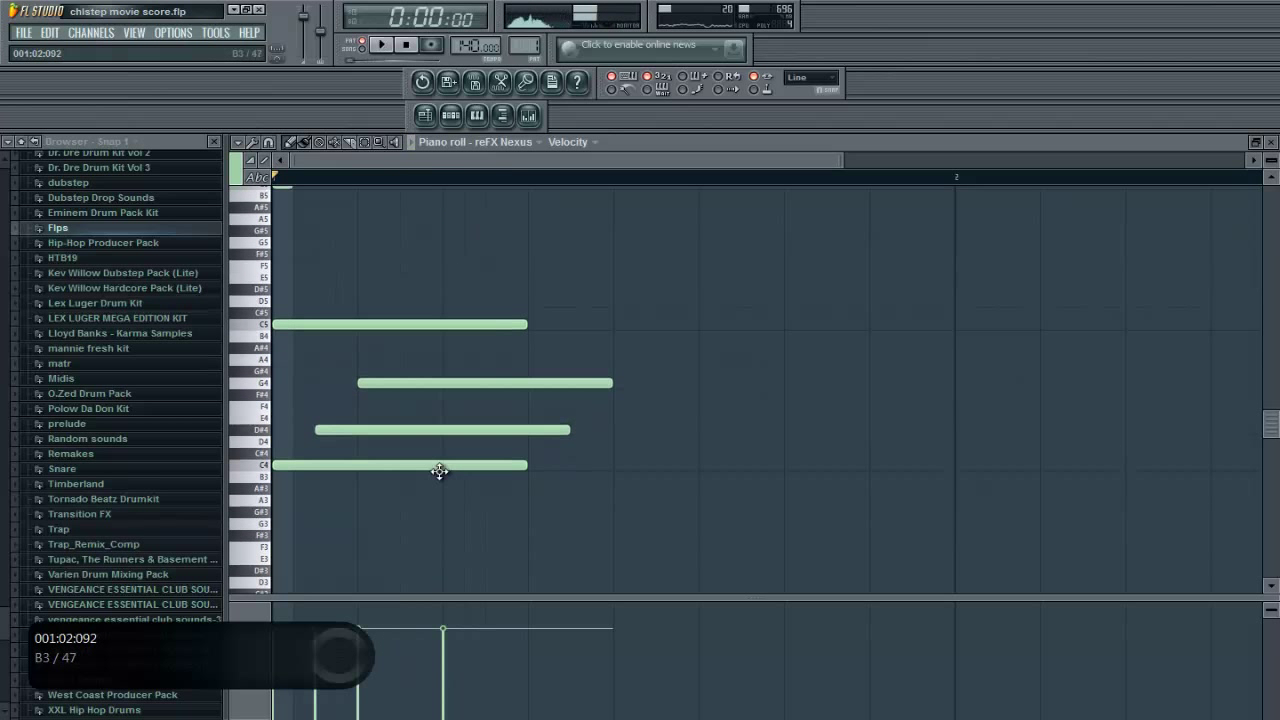
click(616, 520)
key(space)
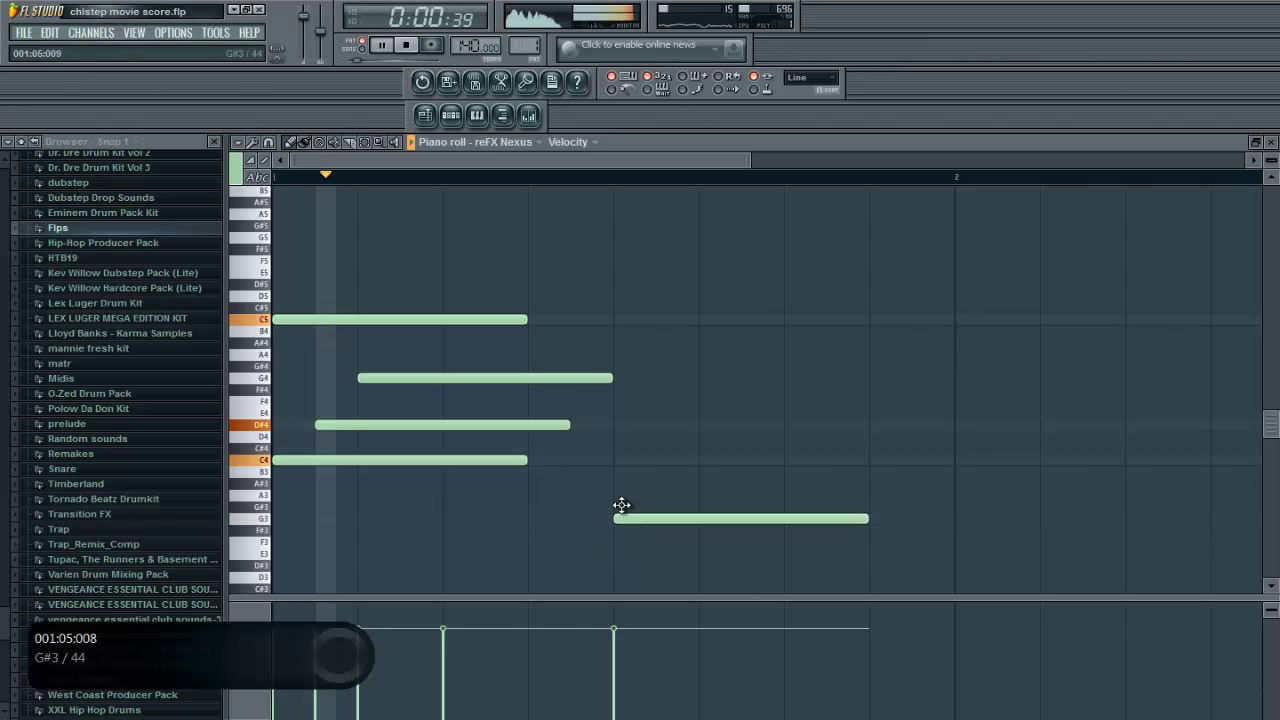
drag(629, 519, 629, 507)
key(space)
click(644, 460)
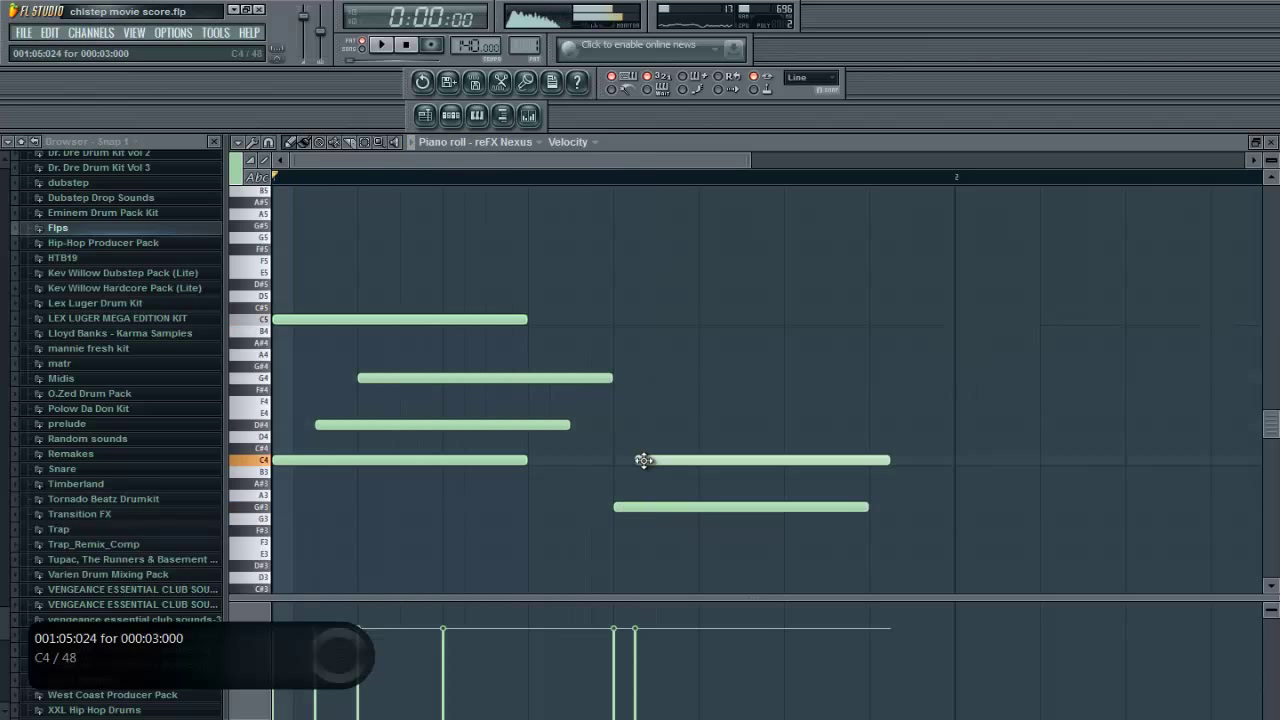
mouse_move(644, 460)
mouse_down()
mouse_move(661, 474)
mouse_move(661, 455)
mouse_move(712, 437)
mouse_move(691, 411)
mouse_move(691, 425)
mouse_up()
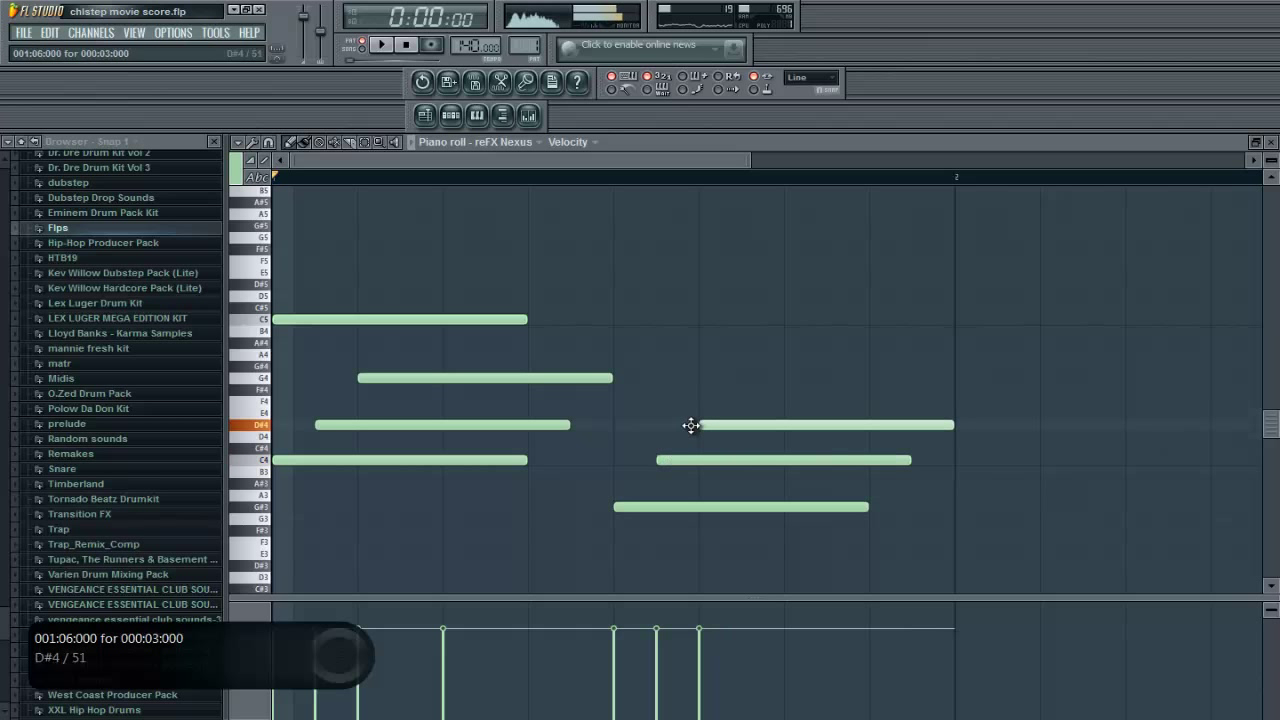
click(630, 336)
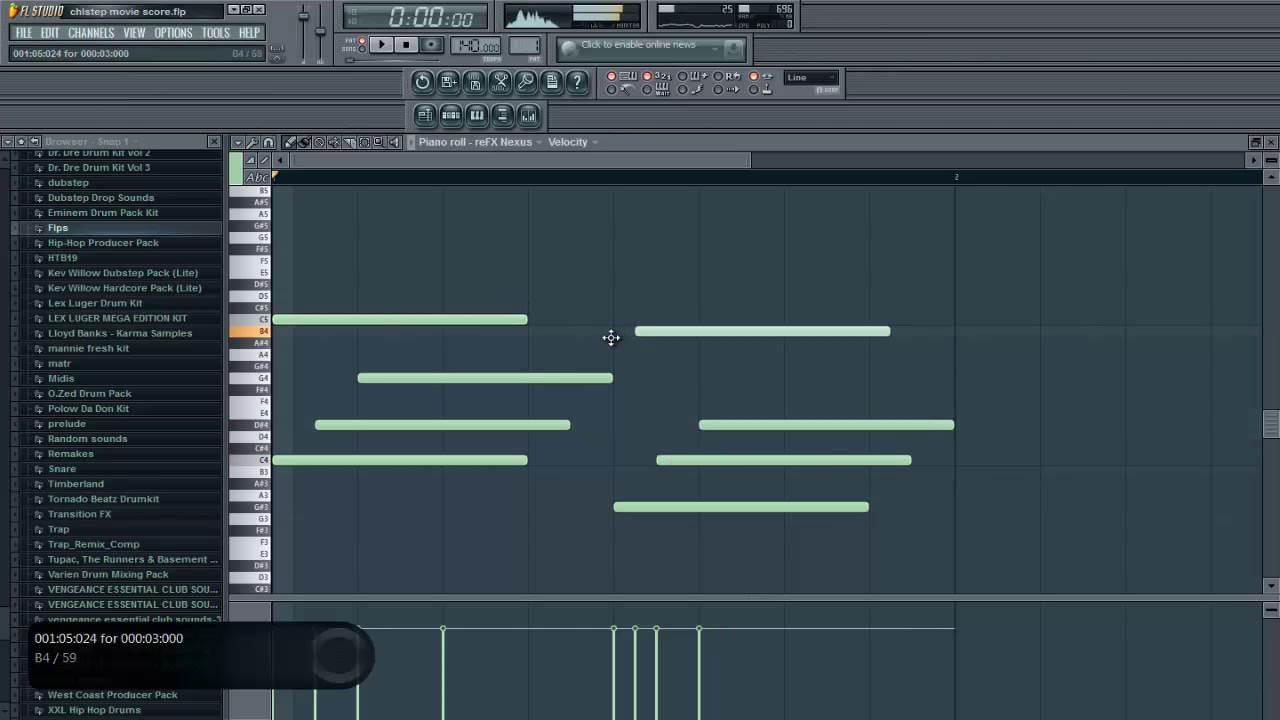
drag(611, 338, 604, 349)
Step: Try a short D6 note at 1:05:000 during playback, and remove it again
scroll(560, 330, up, 3)
key(space)
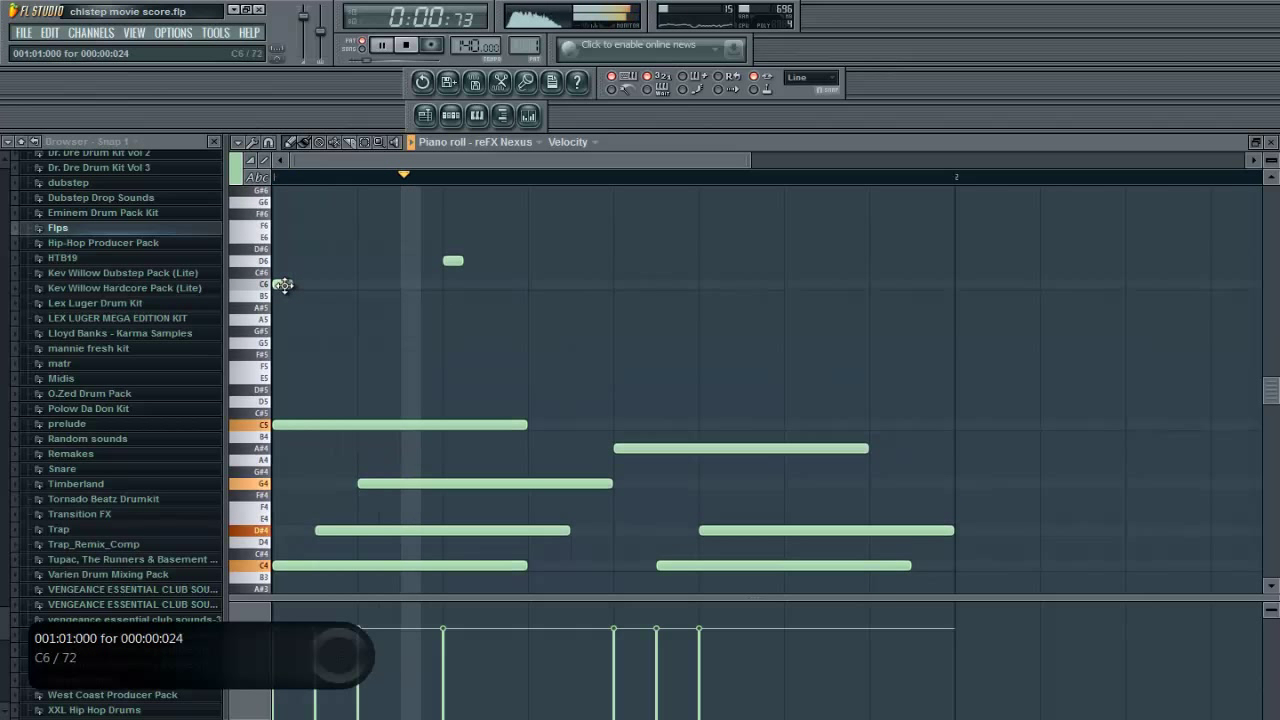
click(622, 261)
right_click(622, 262)
key(space)
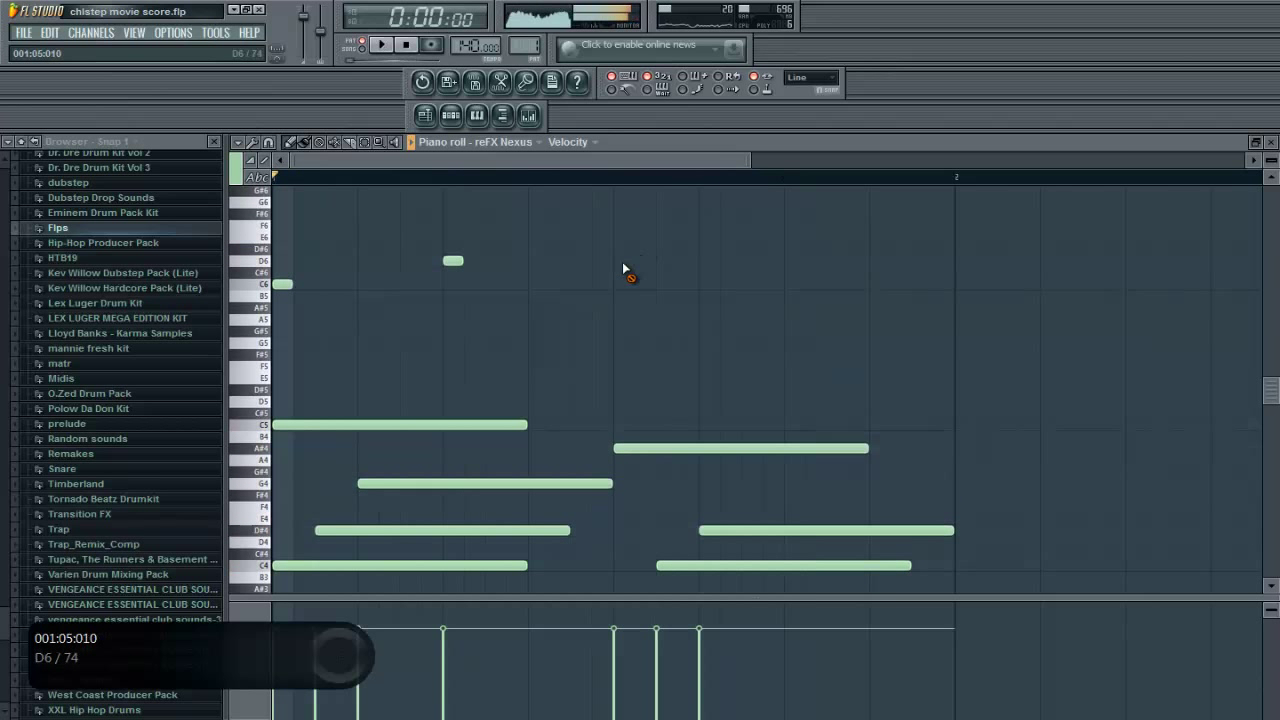
Step: Add short D#6 notes at 1:05:000 and 1:04:000 while listening to the pattern
click(618, 249)
key(space)
click(532, 227)
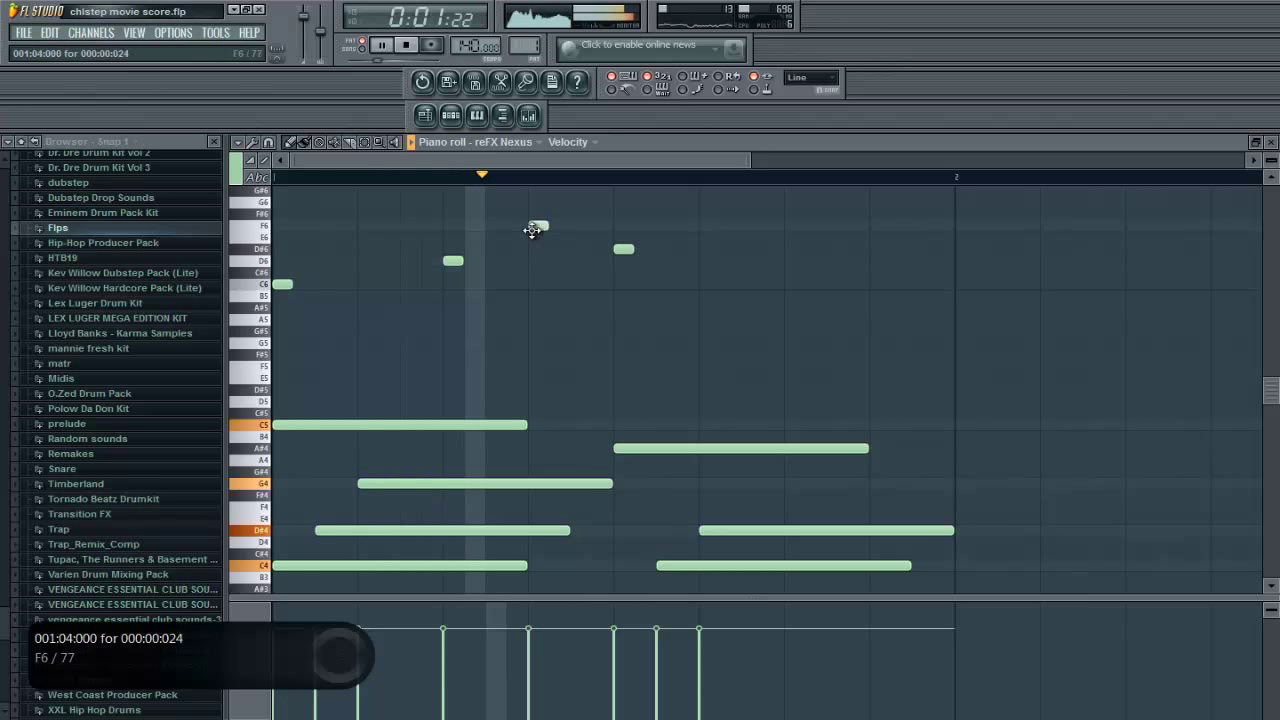
drag(532, 229, 531, 249)
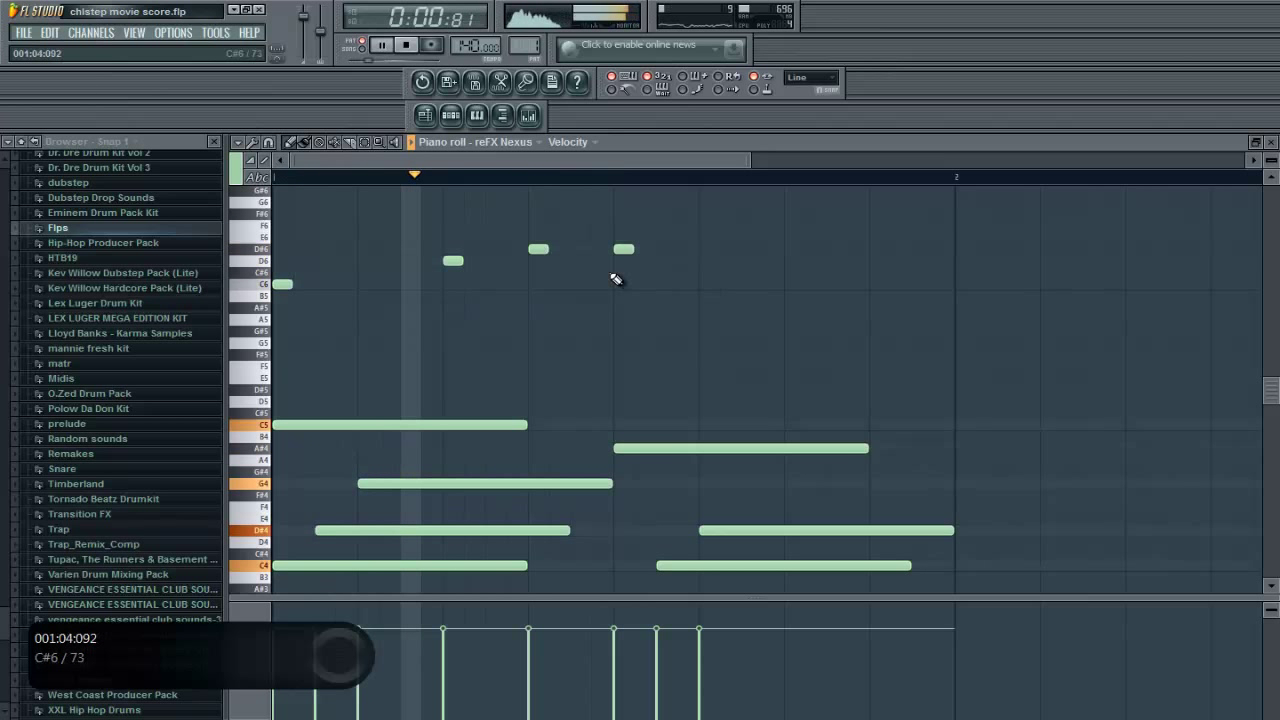
Step: Replace the short D#6 note at 1:05:000 with an F6 note and play the melody back
right_click(618, 249)
key(space)
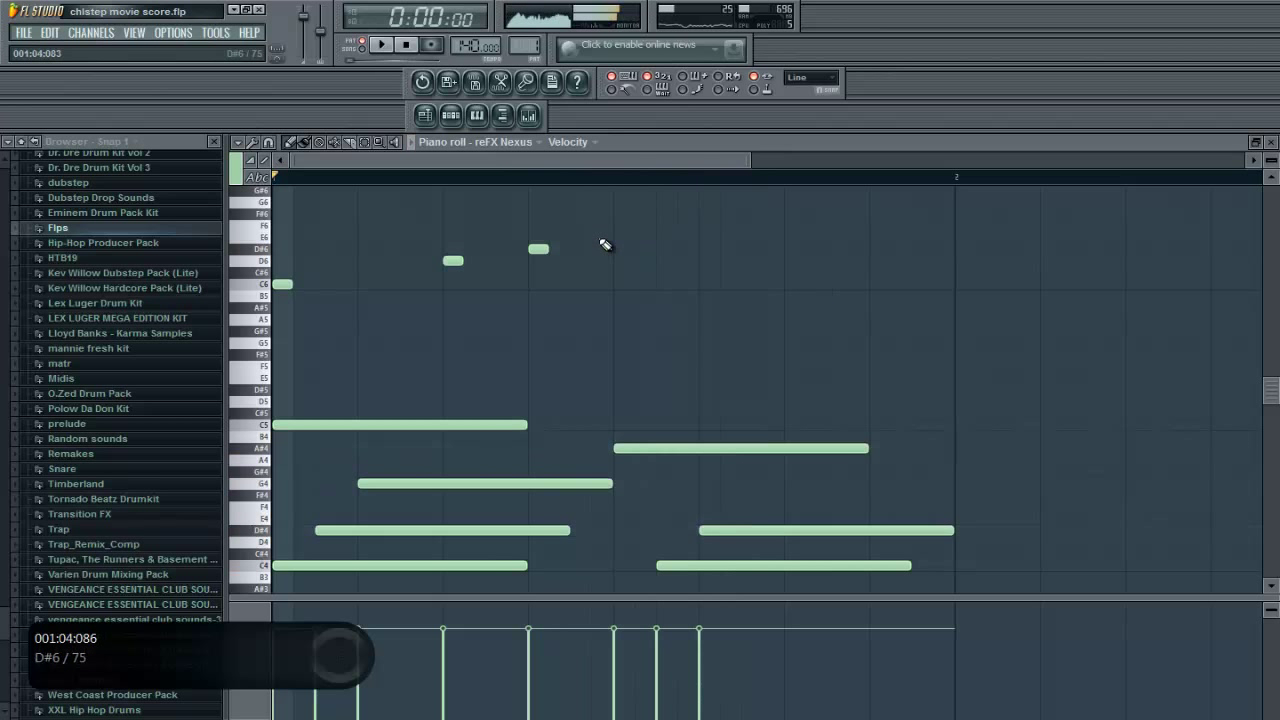
click(618, 225)
key(space)
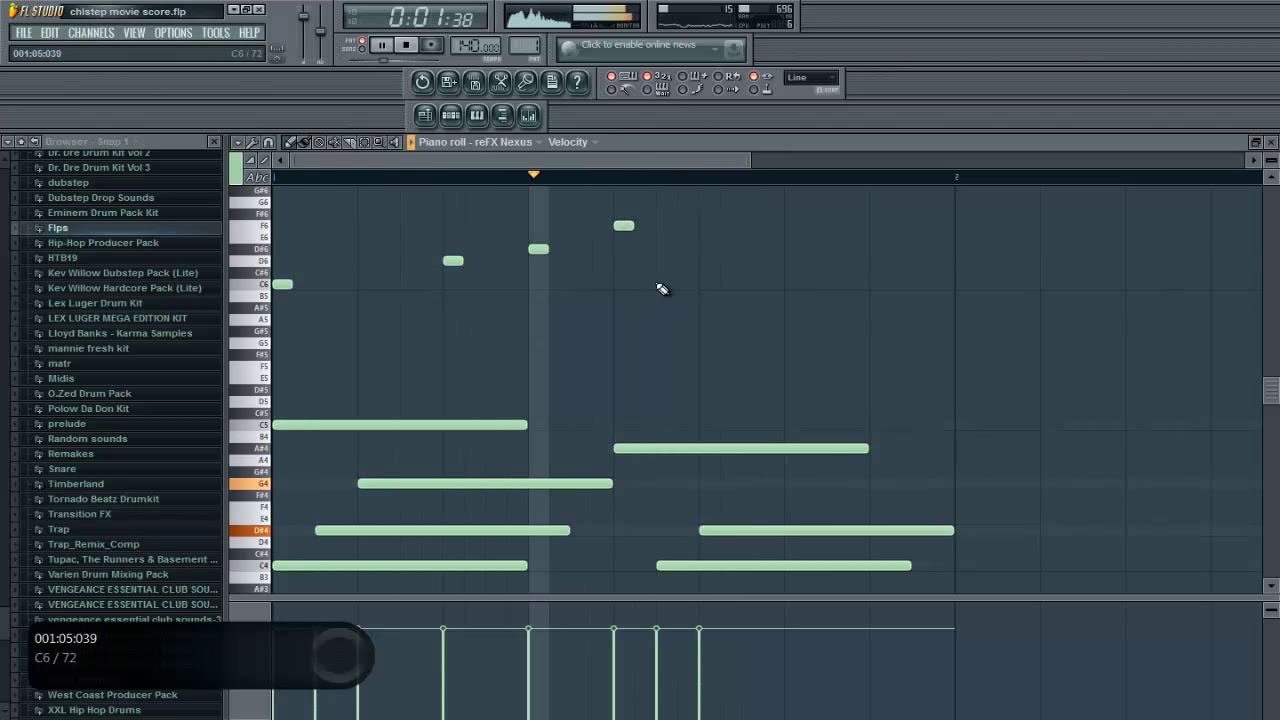
key(space)
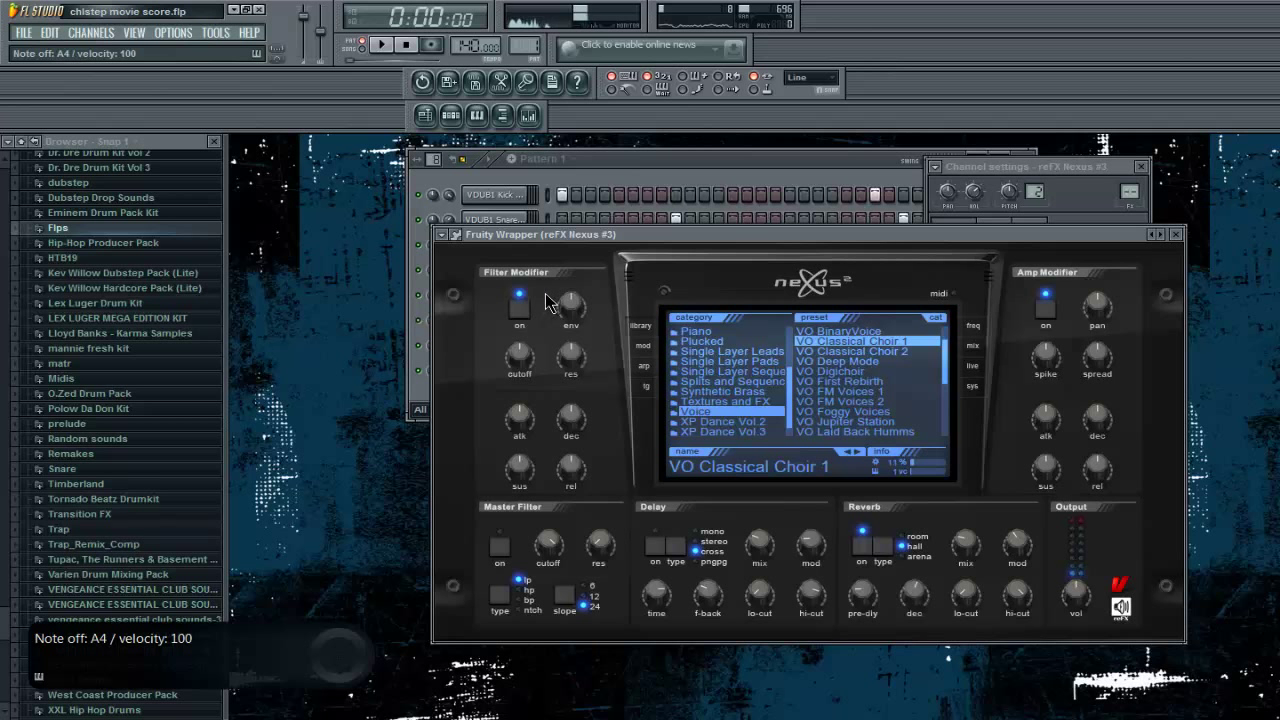
Step: Audition the VO Classical Choir 1 preset of reFX Nexus #3 by playing notes
key(c)
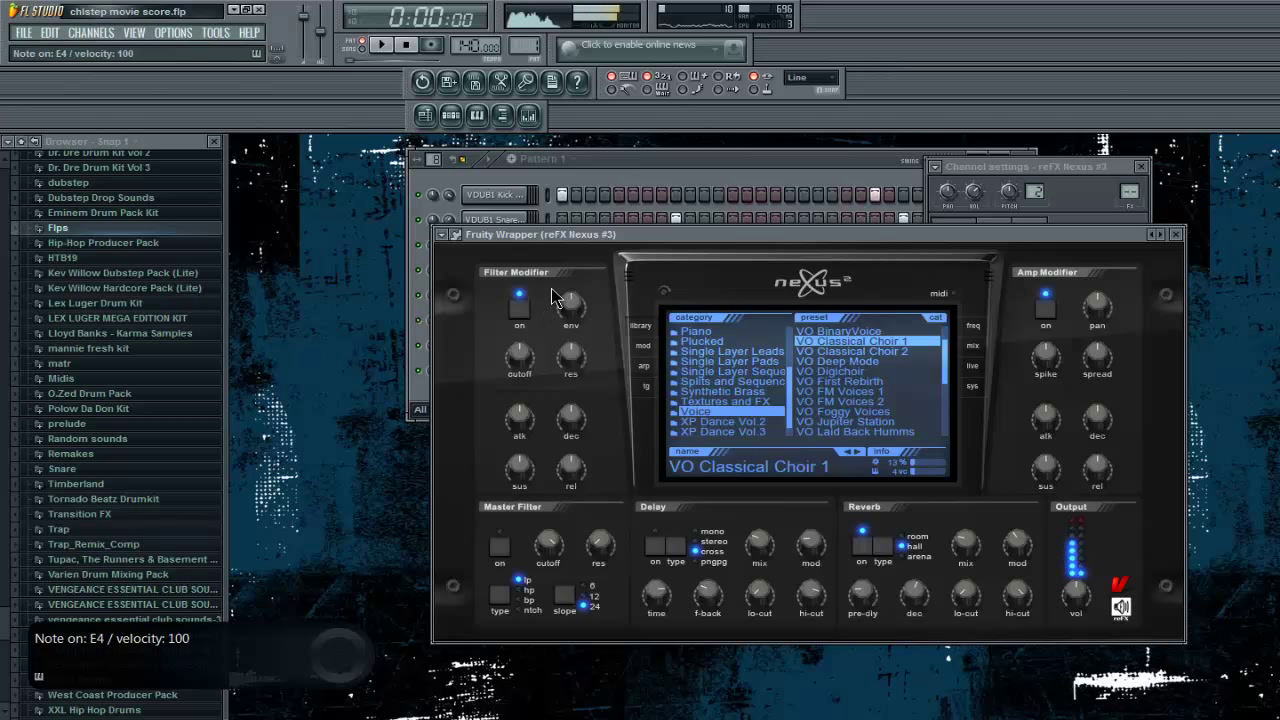
key(b)
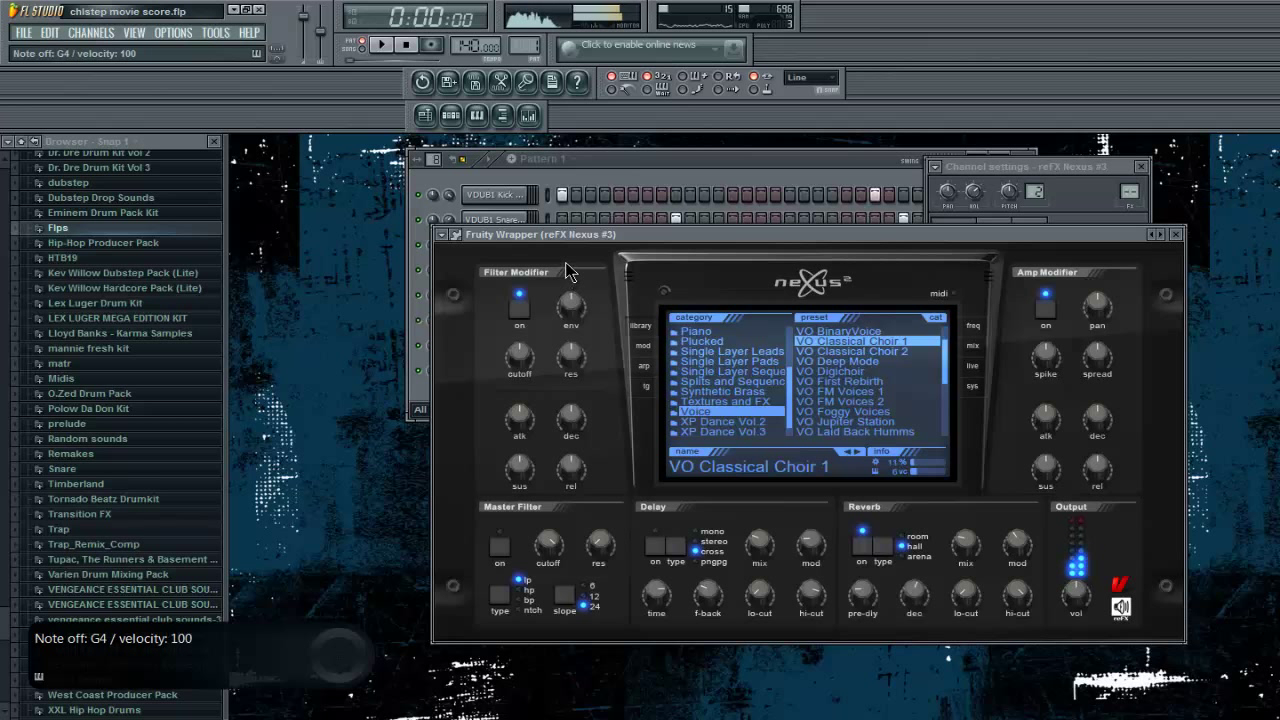
key(b)
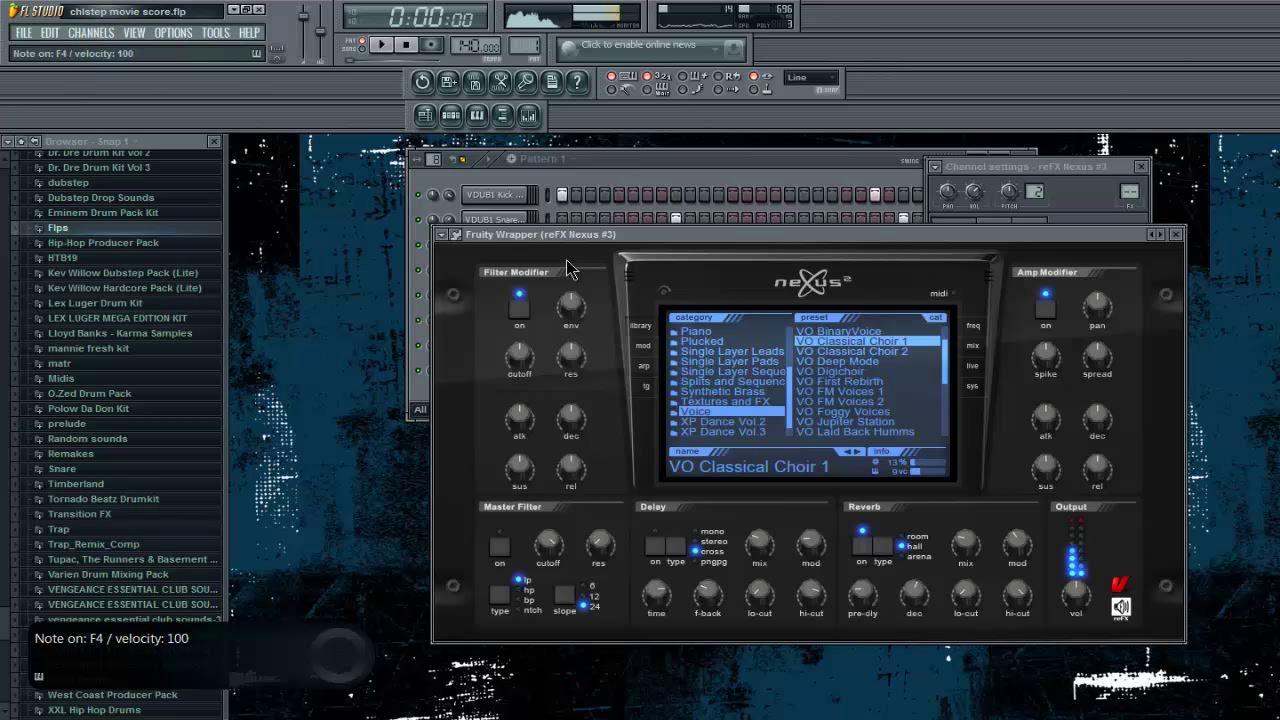
key(q)
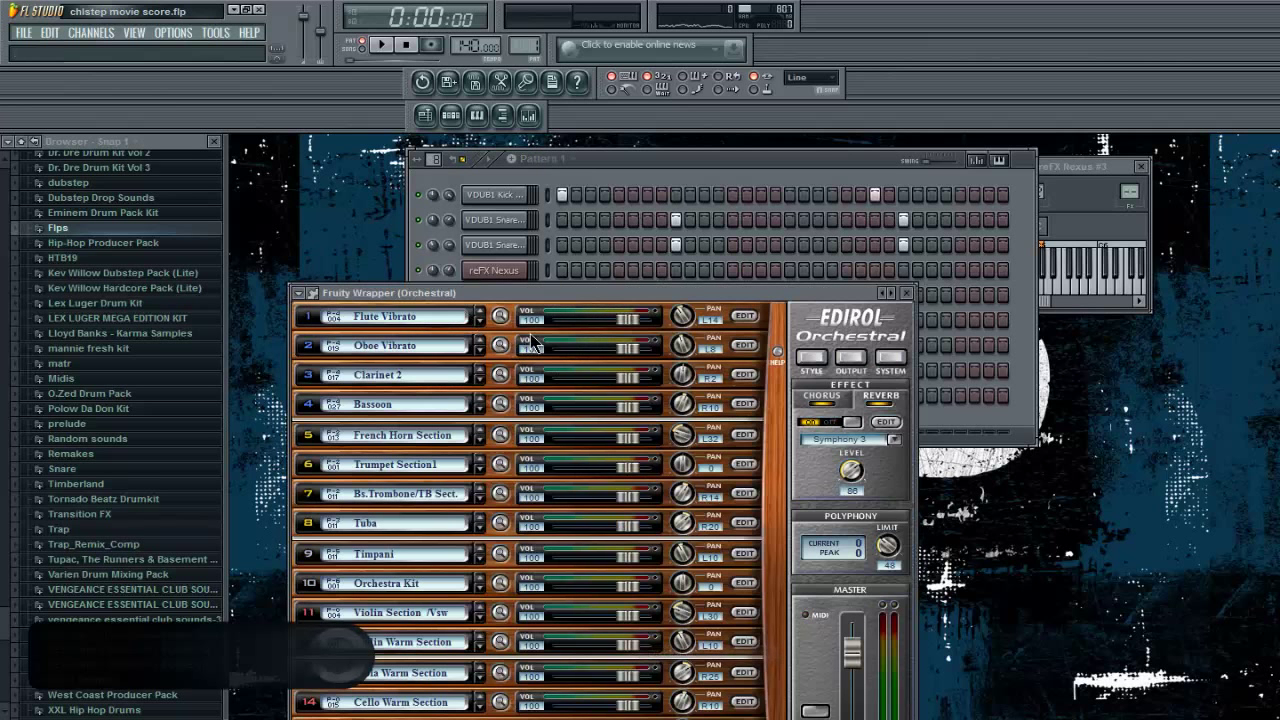
Step: Close the Orchestral plugin window and audition the Orchestral channel by playing a series of notes
drag(866, 293, 1196, 172)
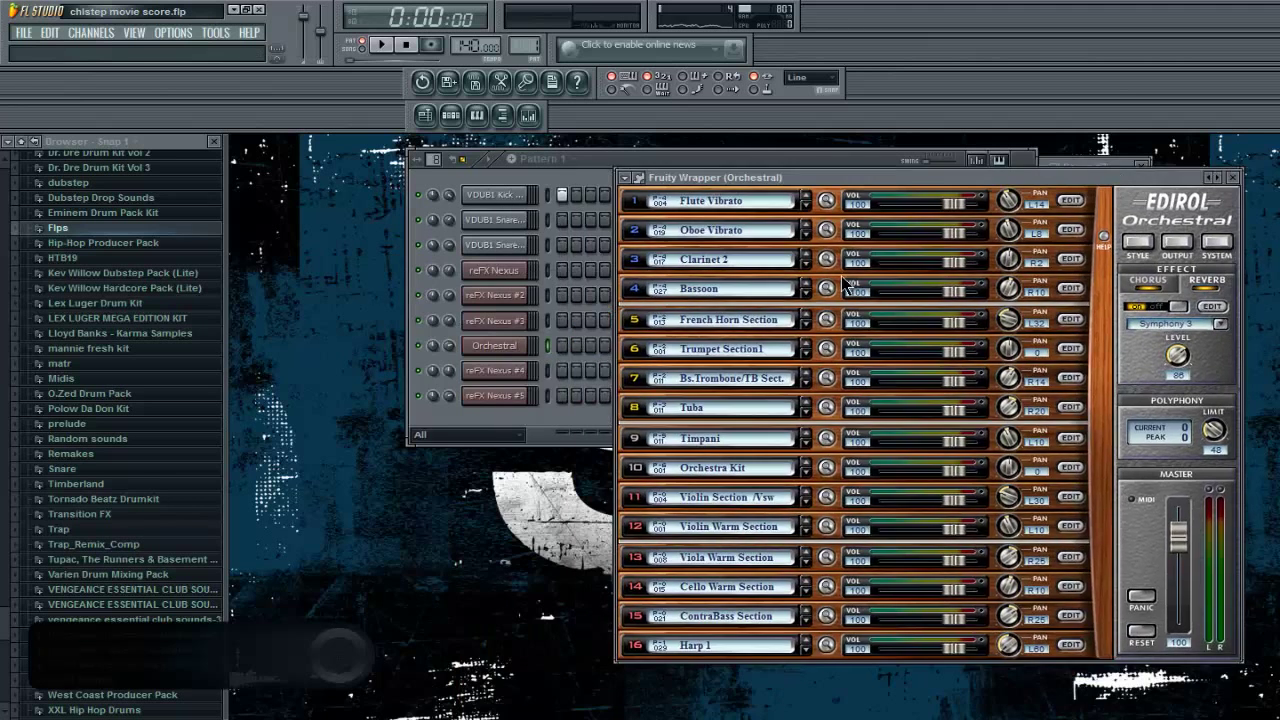
click(1236, 172)
key(v)
key(w)
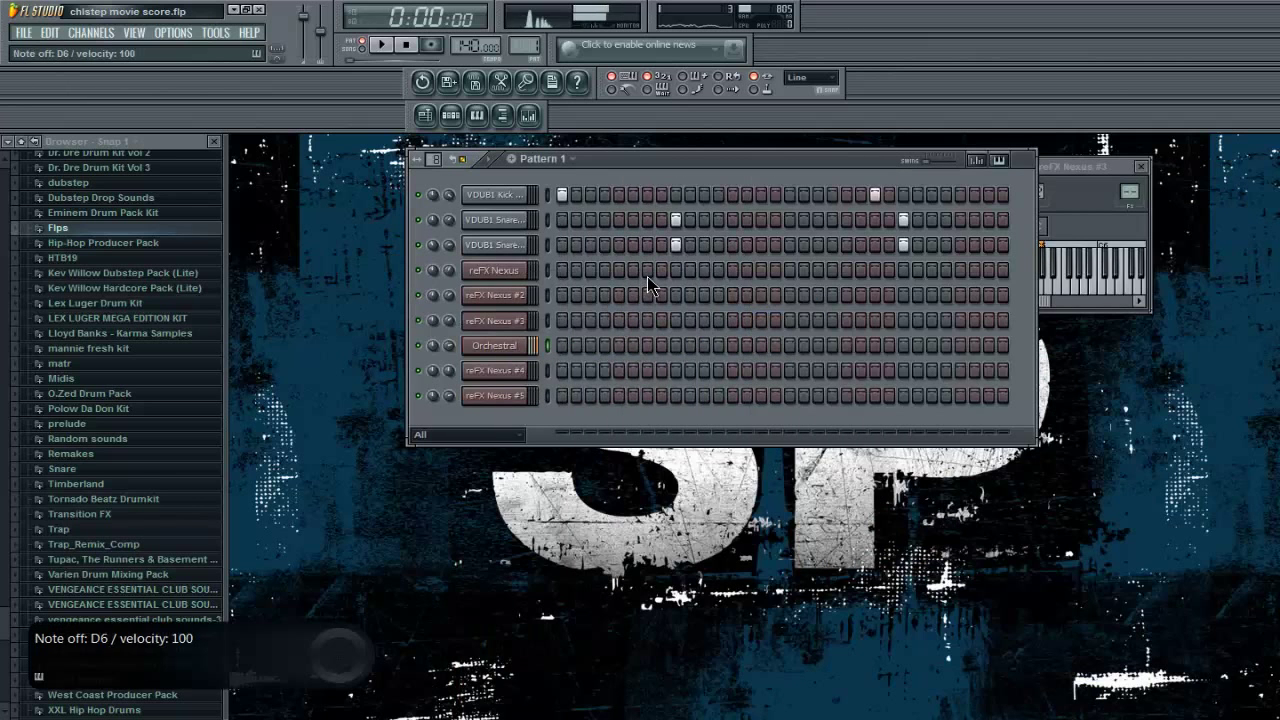
key(m)
key(b)
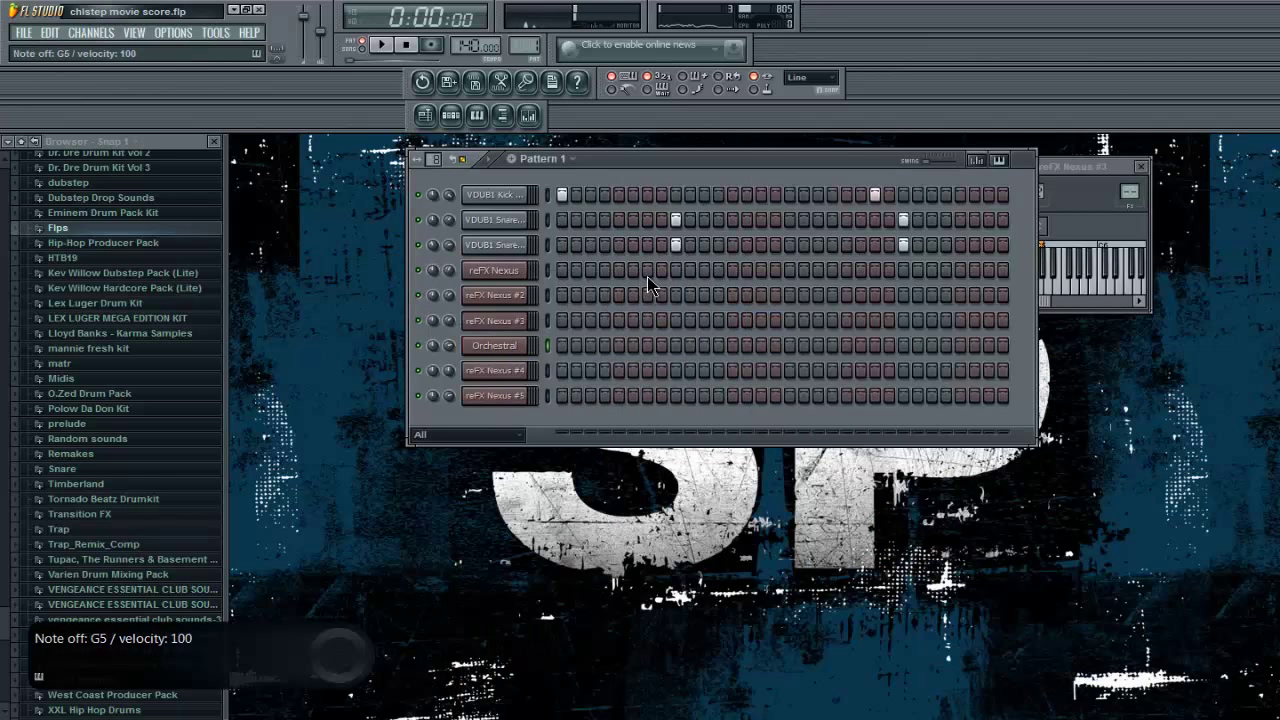
key(z)
key(x)
key(c)
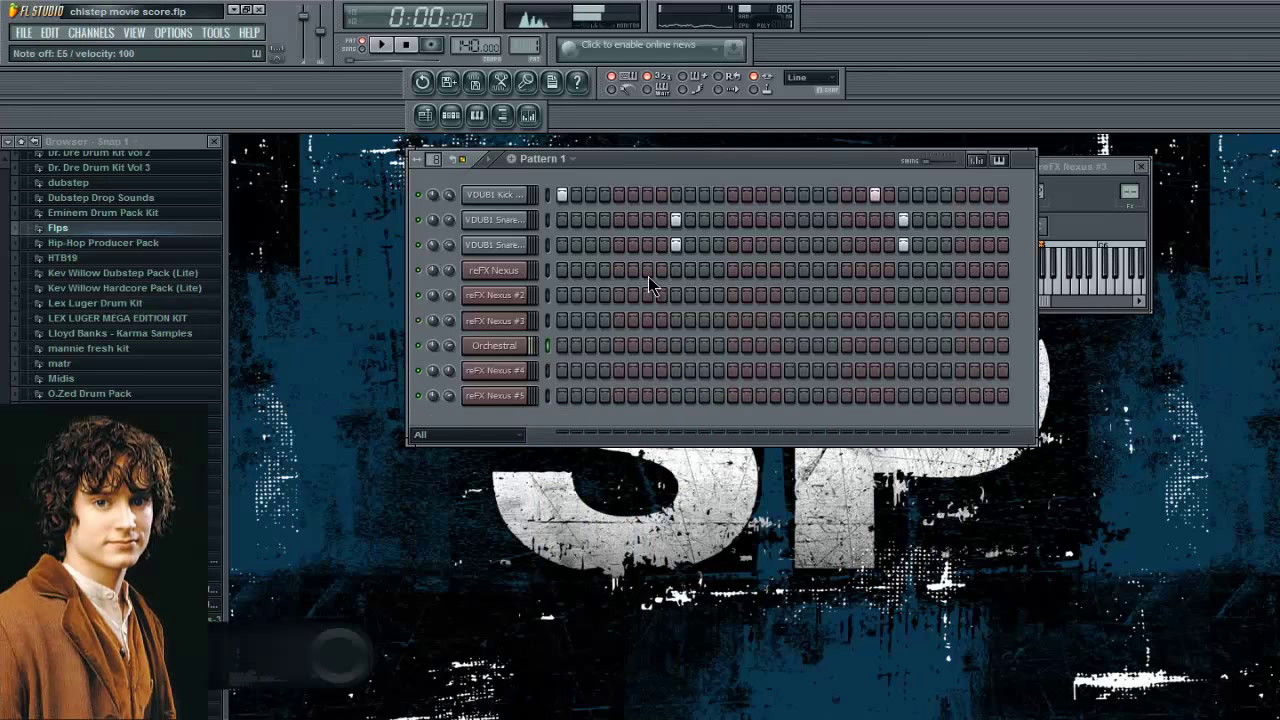
key(b)
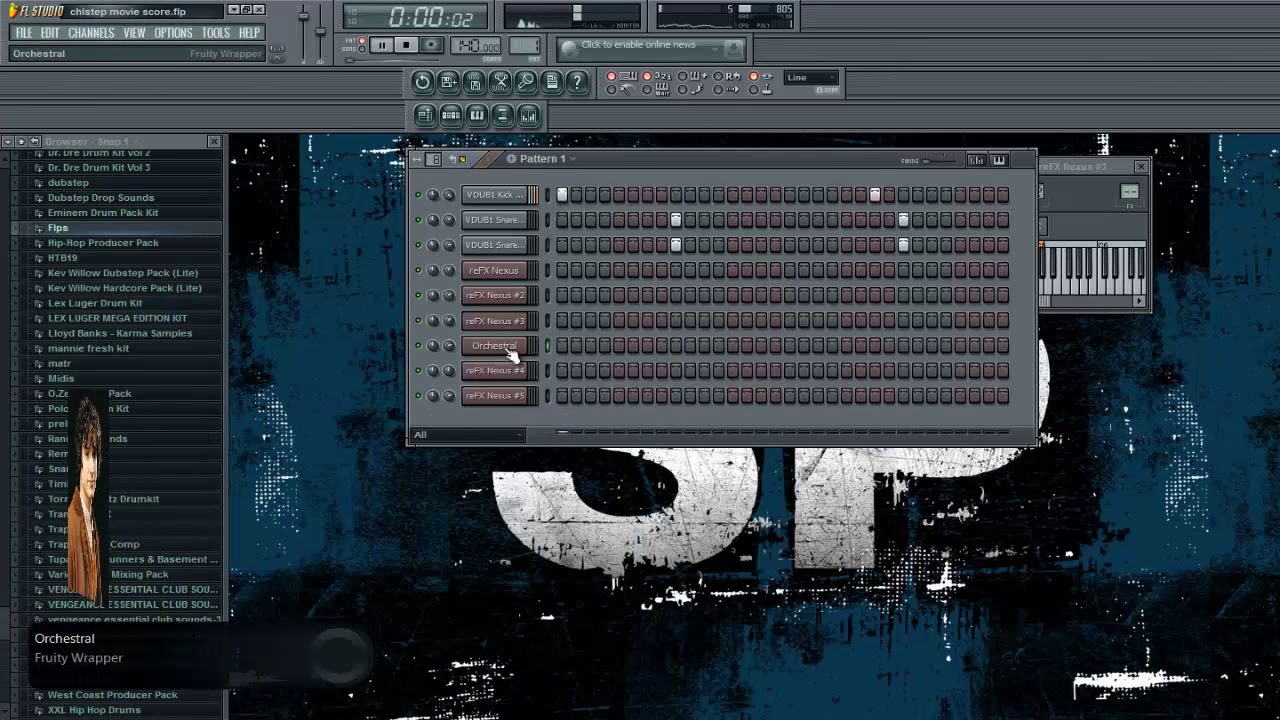
Step: Insert four MIDI Out channels above the Orchestral channel and close their channel settings
right_click(522, 346)
mouse_move(580, 510)
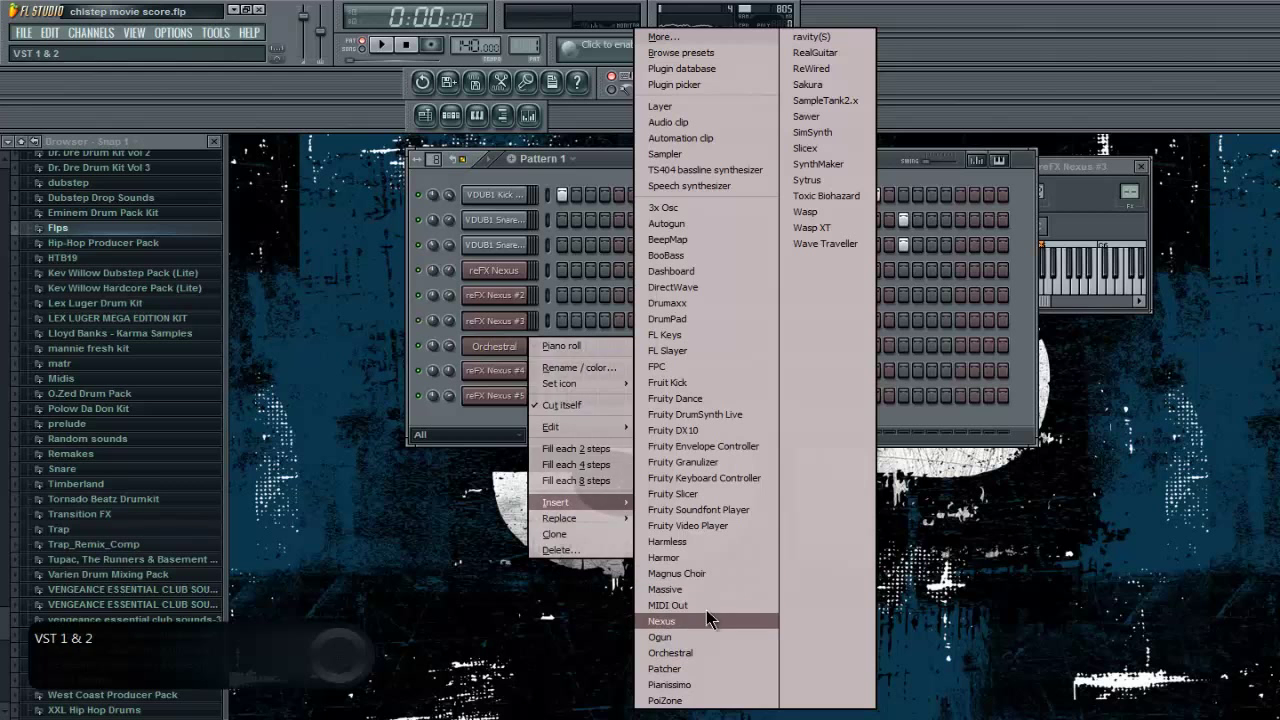
click(706, 610)
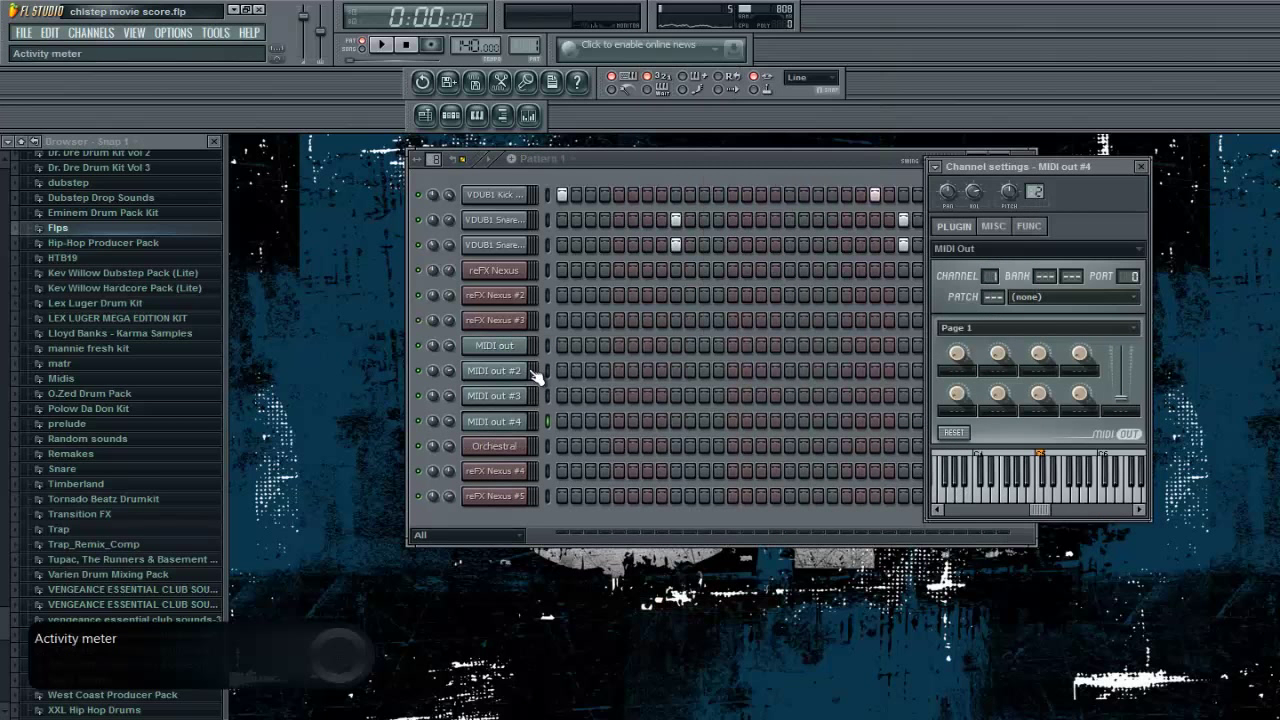
key(Escape)
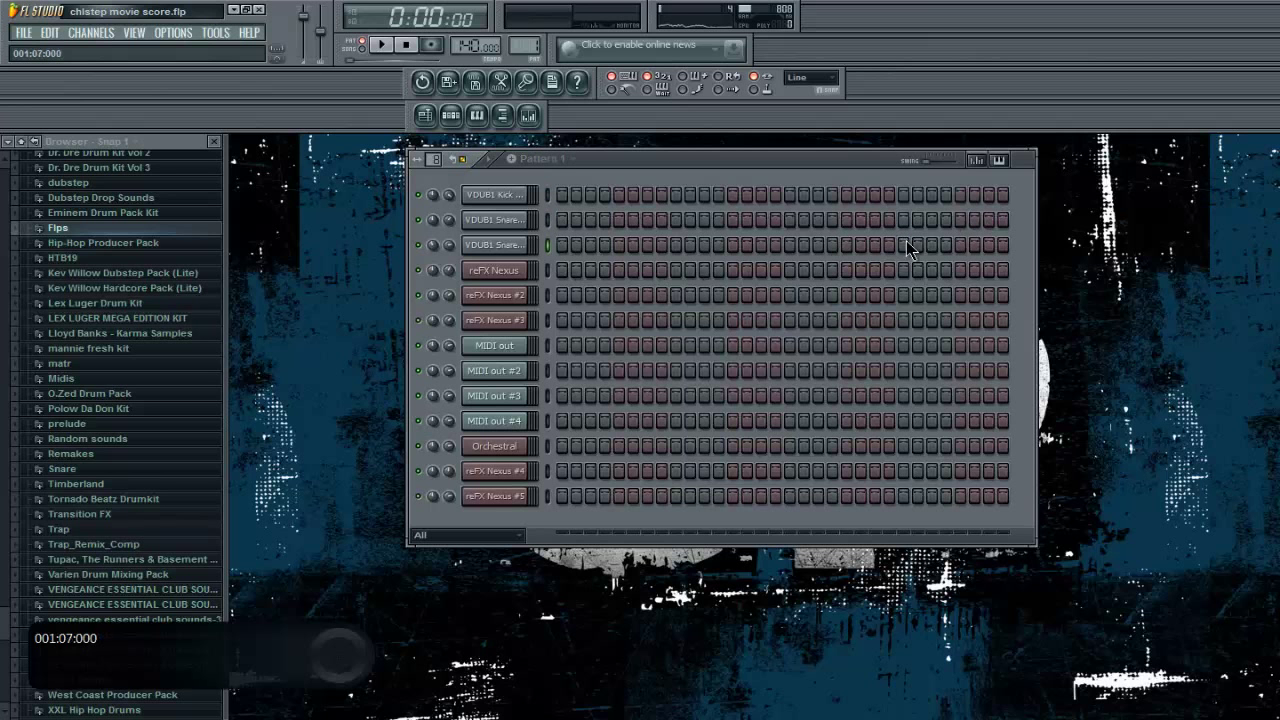
Step: Check the MIDI port settings of the Orchestral plugin and return to its instrument list
click(528, 452)
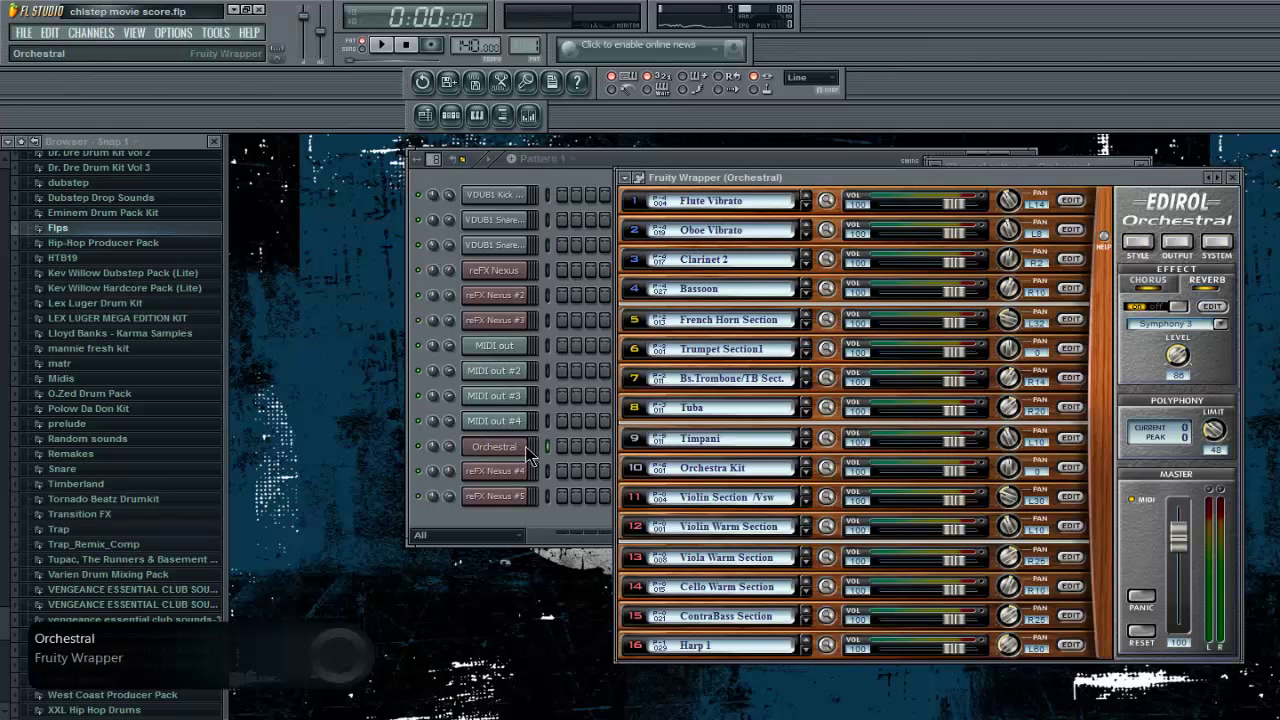
click(640, 180)
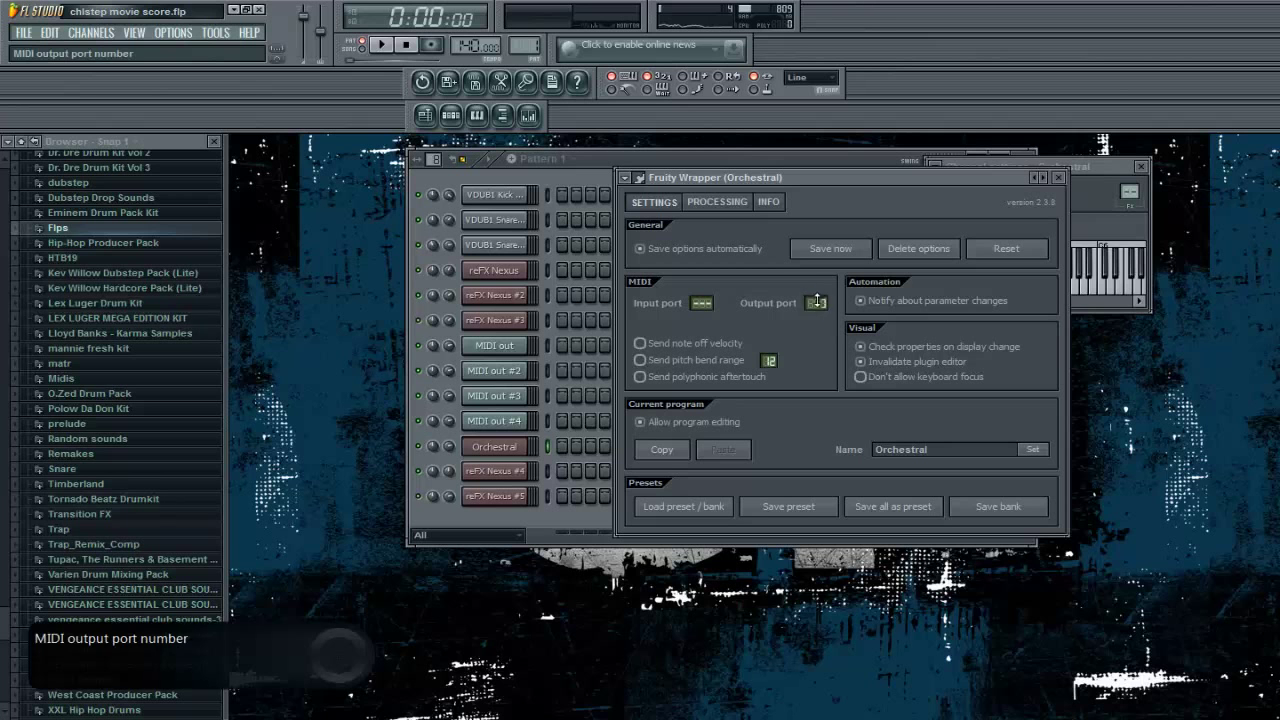
click(640, 178)
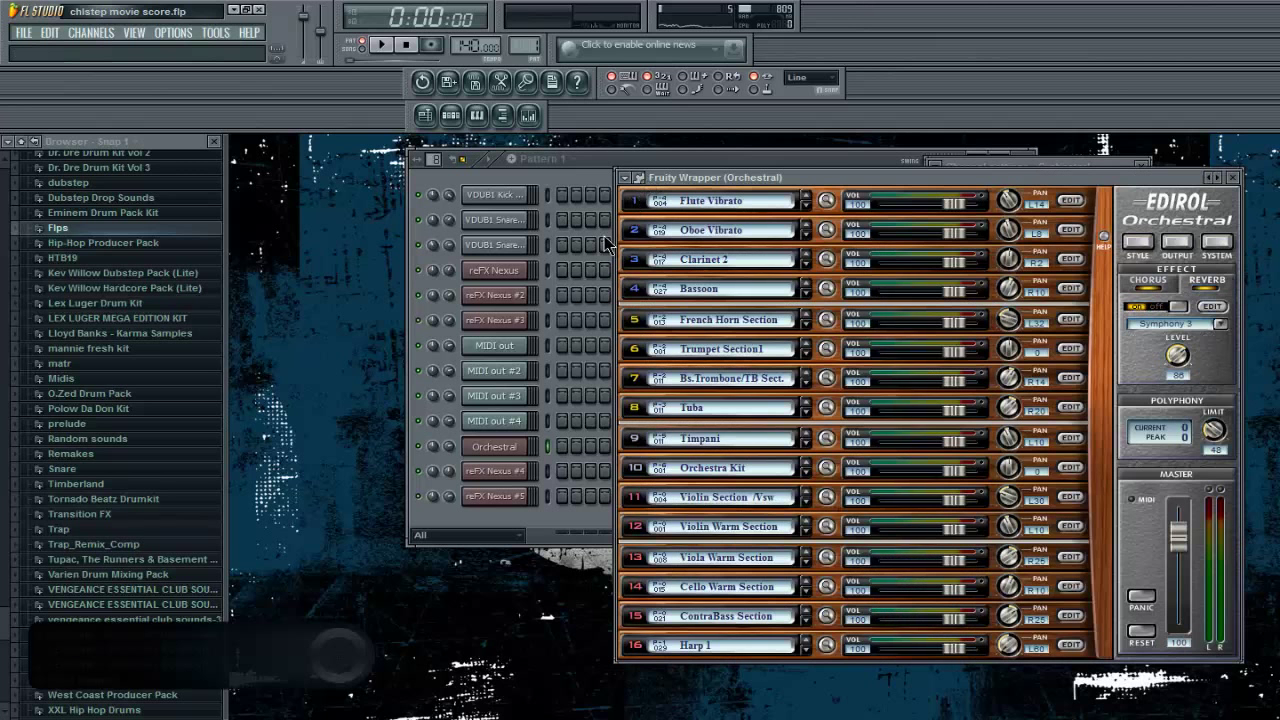
Step: Assign MIDI channel 2 to MIDI out #2, channel 3 to MIDI out #3 and channel 5 to MIDI out #4
click(494, 370)
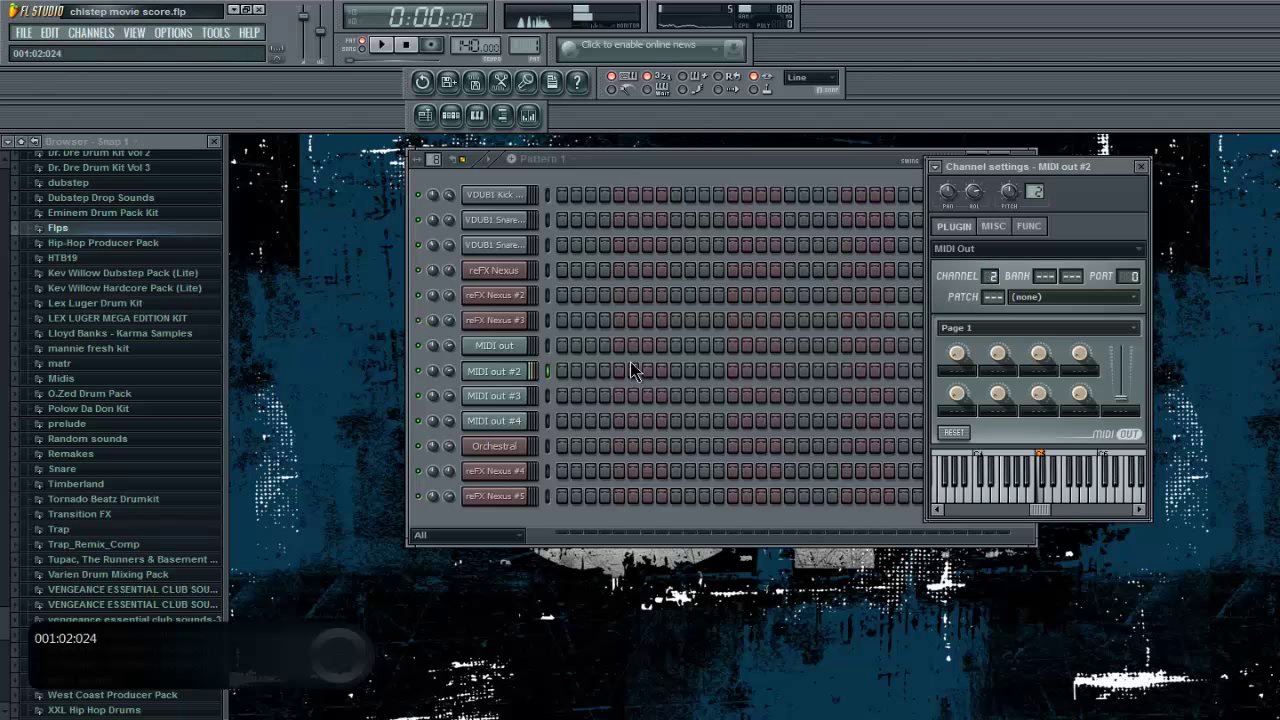
click(494, 395)
drag(989, 276, 989, 256)
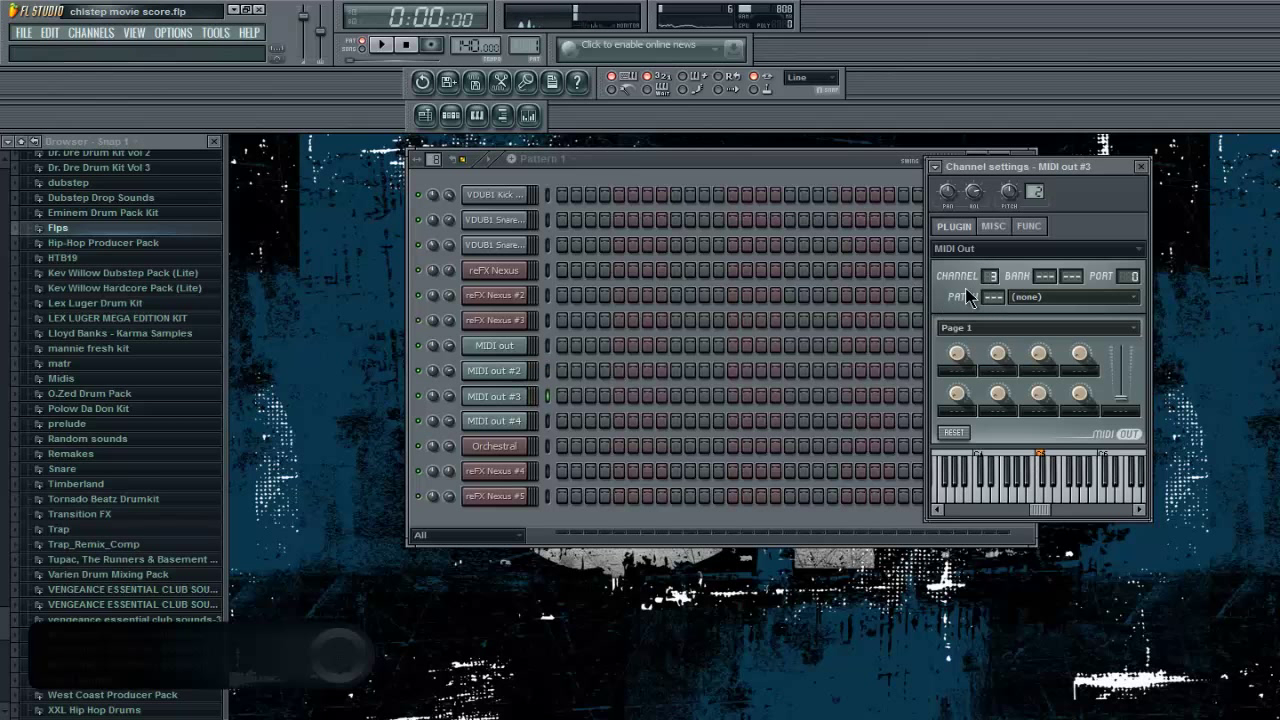
click(512, 424)
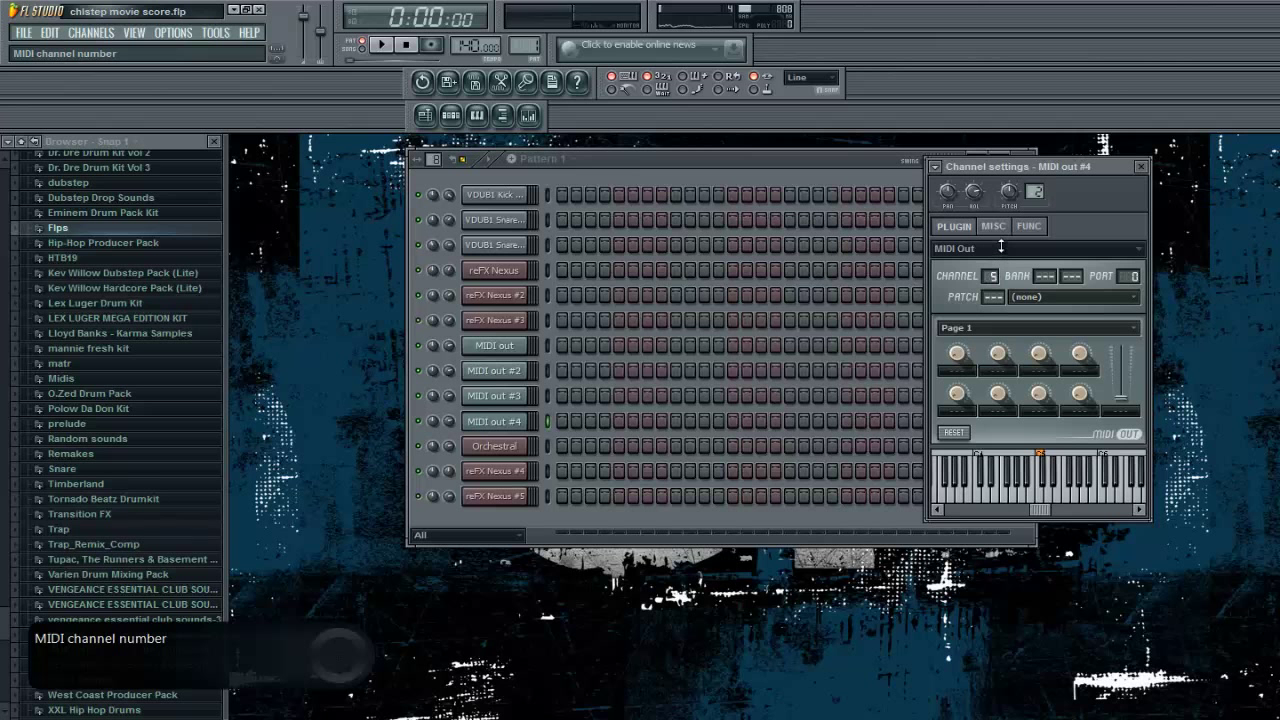
key(q)
Step: In the piano roll of MIDI out #4, add one-bar notes F3 in bar 1 and G#3 in bar 2 during playback
right_click(522, 422)
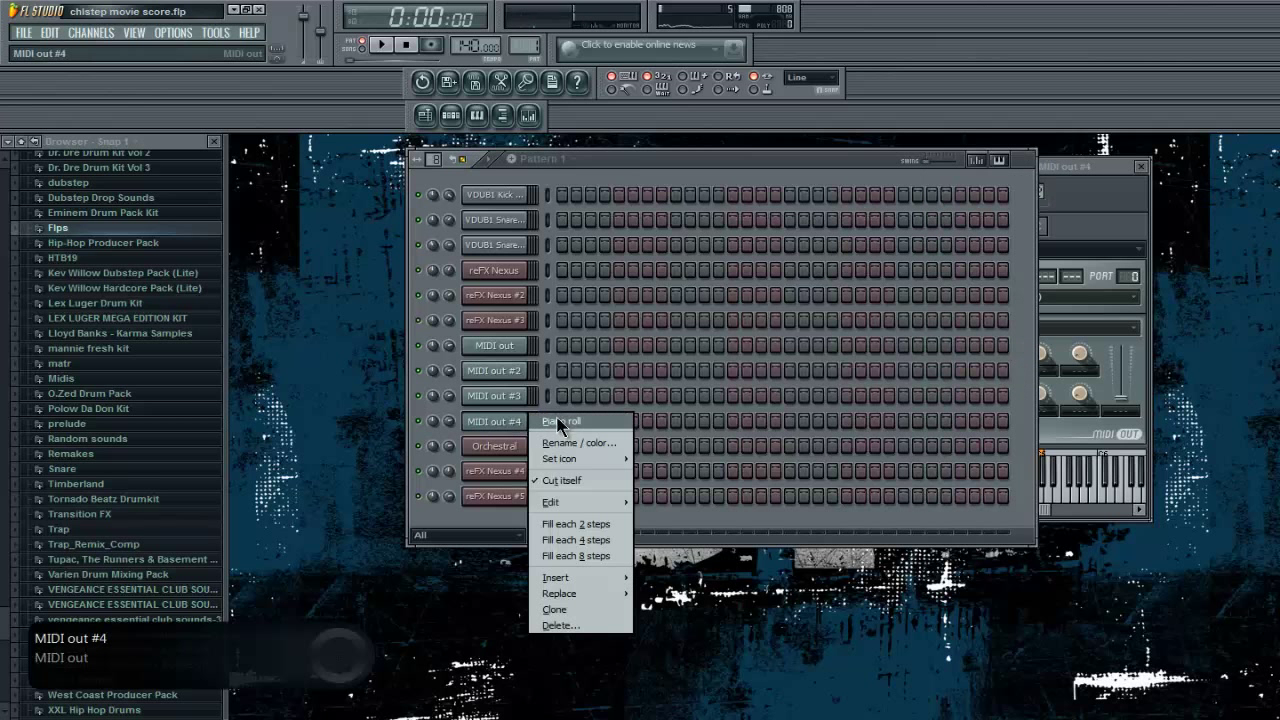
click(563, 425)
drag(277, 503, 960, 486)
key(space)
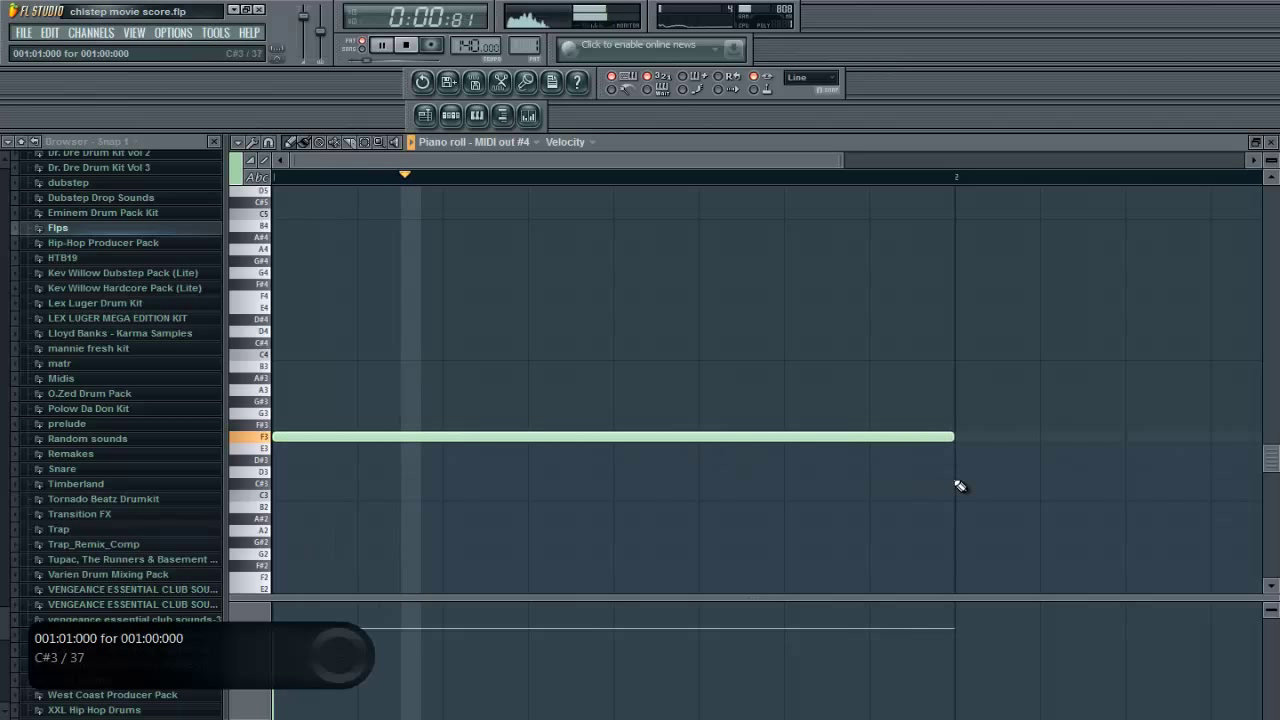
click(964, 401)
scroll(891, 463, down, 3)
scroll(840, 450, down, 1)
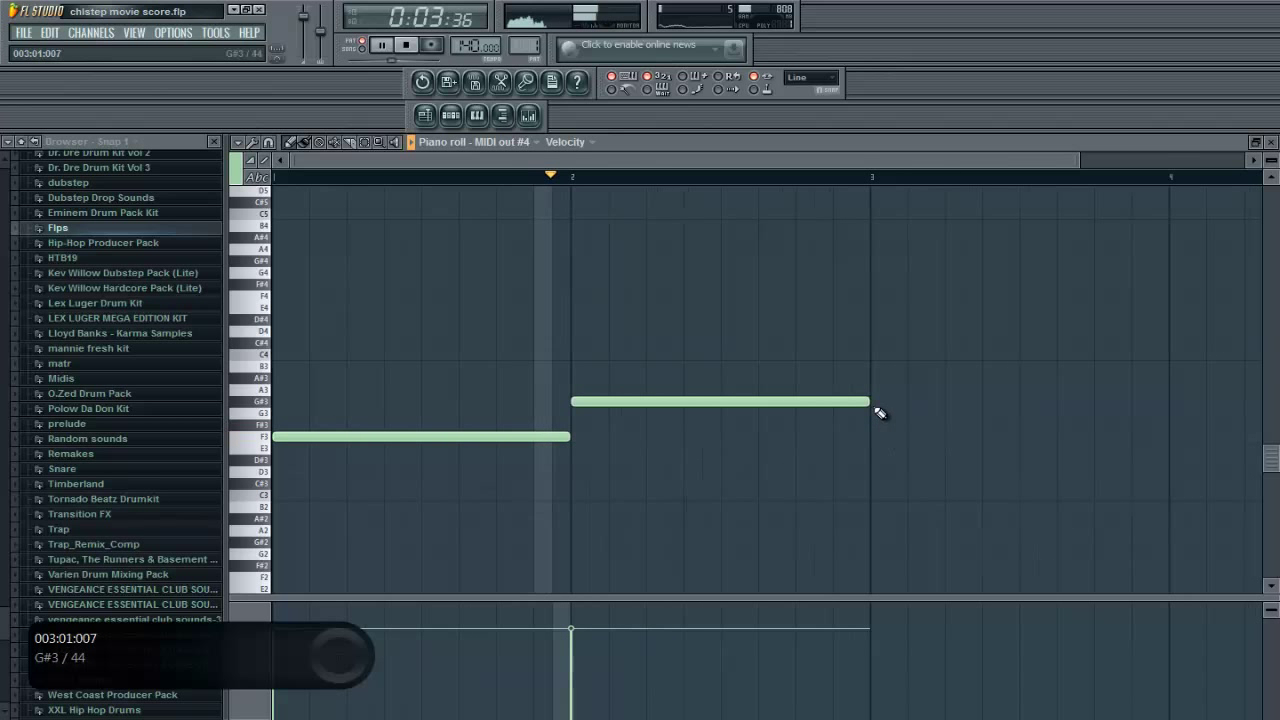
Step: Stop playback, shorten the G#3 note to half a bar and add a half-bar C4 note at 2:05:000
key(space)
drag(865, 401, 706, 399)
click(725, 354)
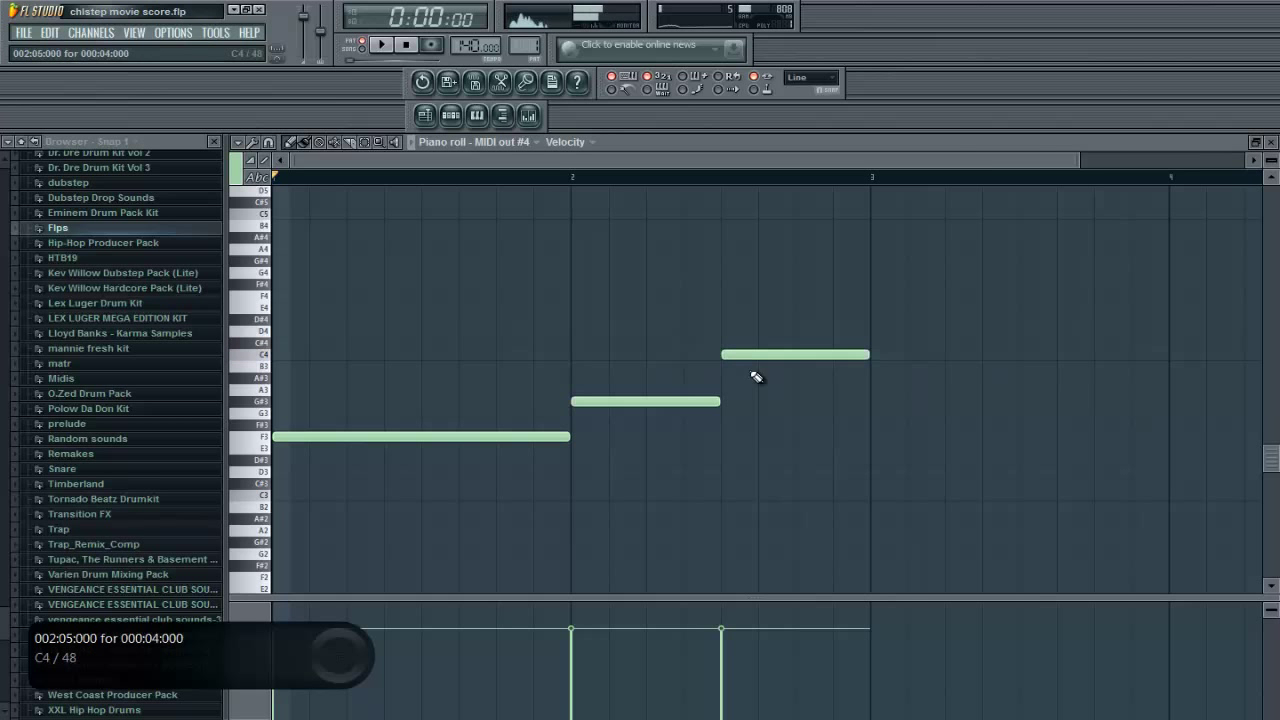
Step: In the piano roll of MIDI out #3, add an F5 note at 1:01:000 with a length of 0:03:000 during playback
key(F7)
right_click(508, 397)
click(508, 397)
right_click(510, 398)
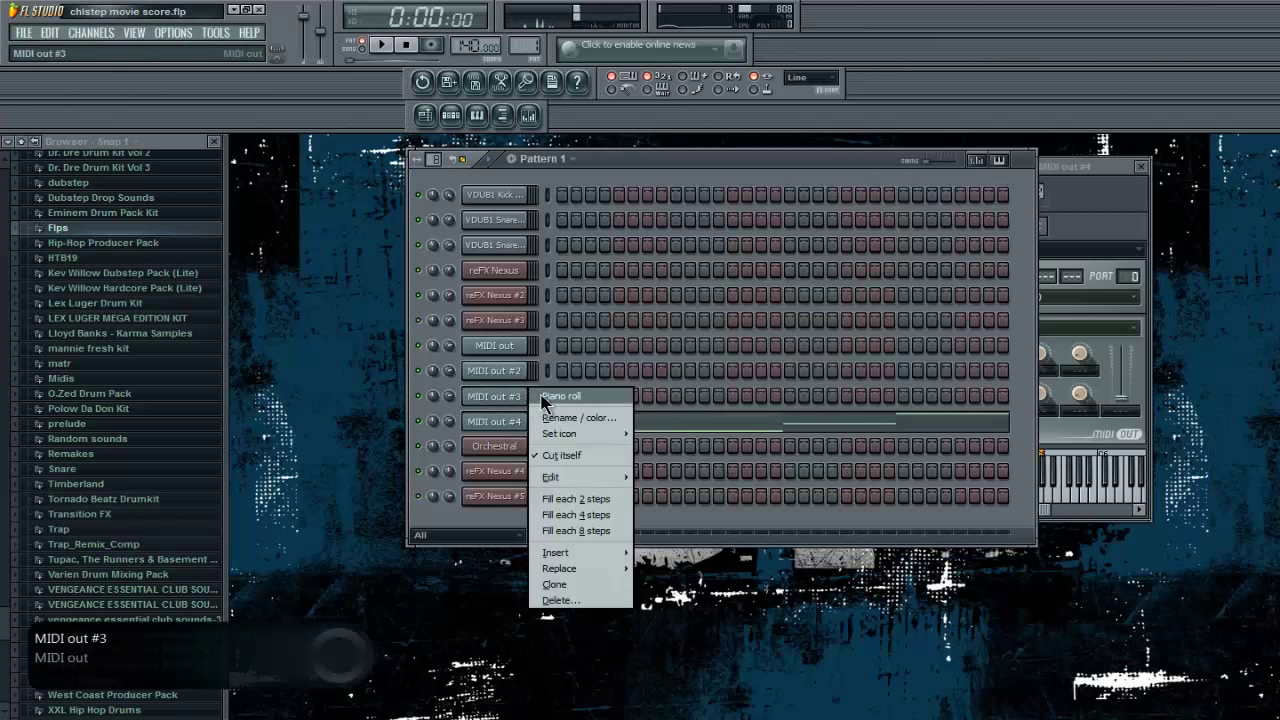
click(561, 396)
click(281, 336)
key(space)
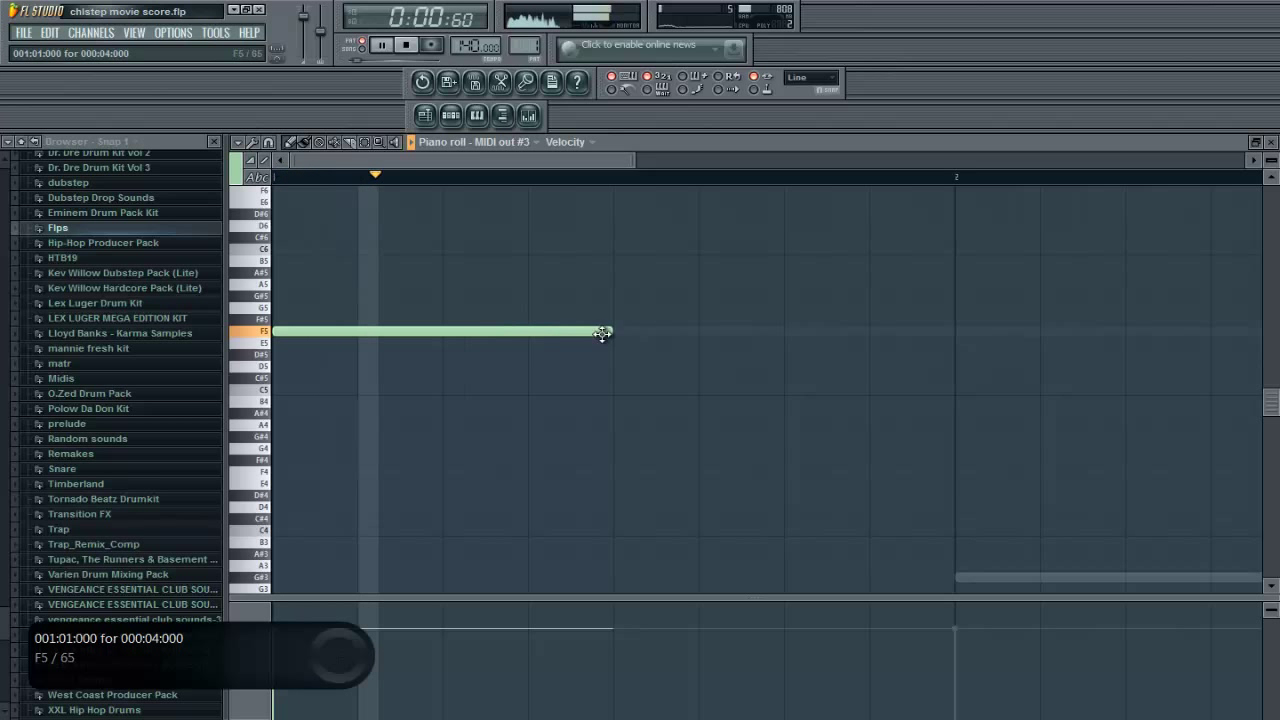
drag(606, 333, 529, 334)
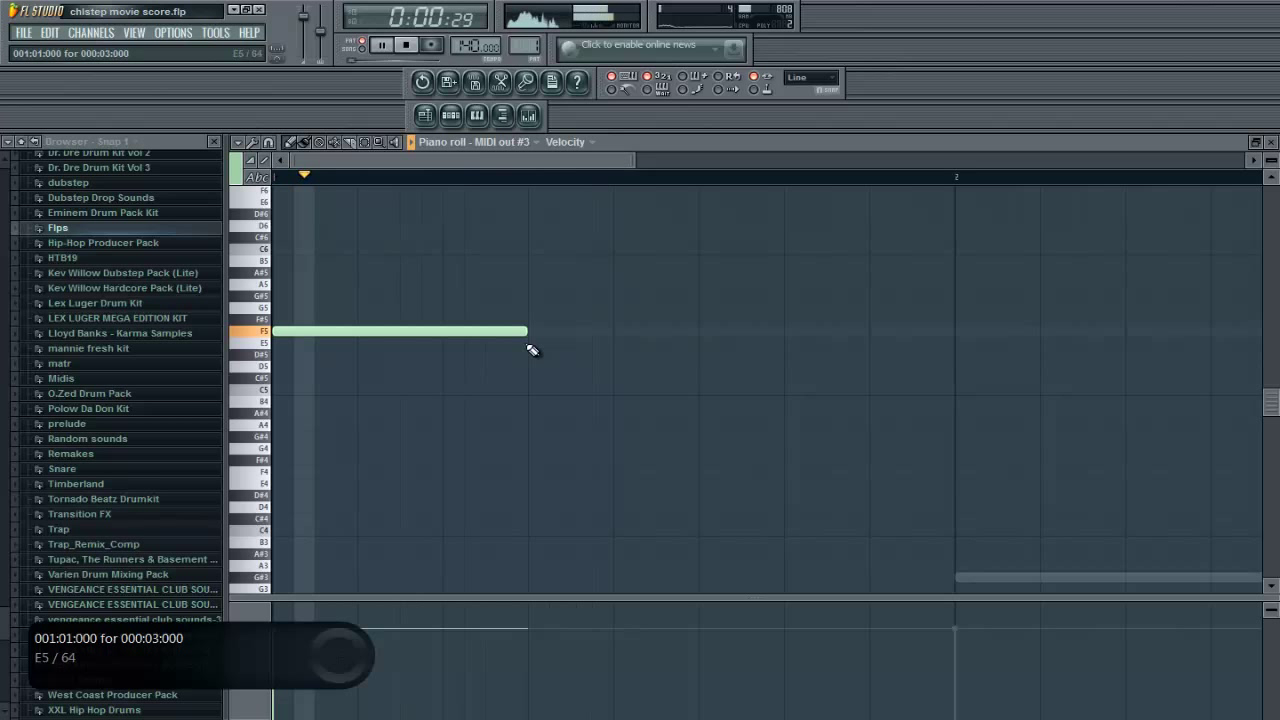
Step: Add a G#5 note from 1:05:000 to 1:07:000, followed by a C6 note lasting to the end of bar 1
drag(616, 312, 620, 297)
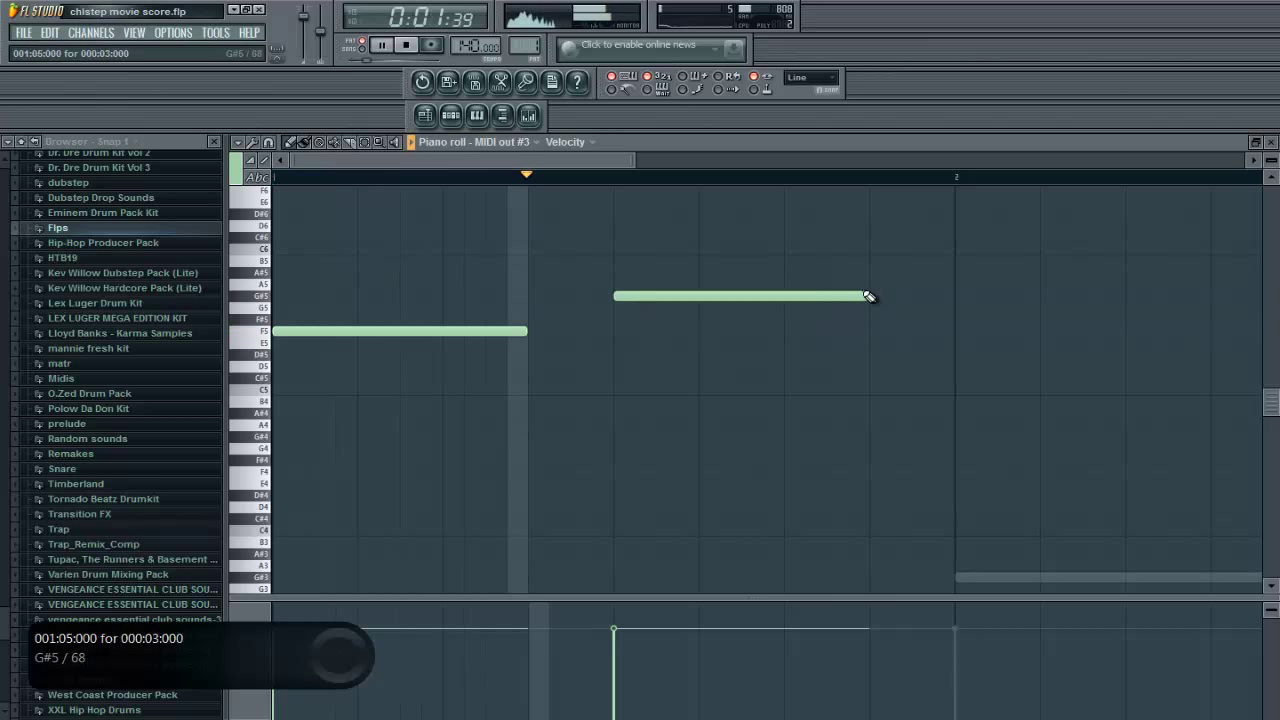
key(space)
drag(872, 296, 787, 247)
click(781, 259)
Step: Add a D#5 note at 2:01:000 and a G5 note at 2:05:000, both 0:03:000 long, and play the result
click(486, 330)
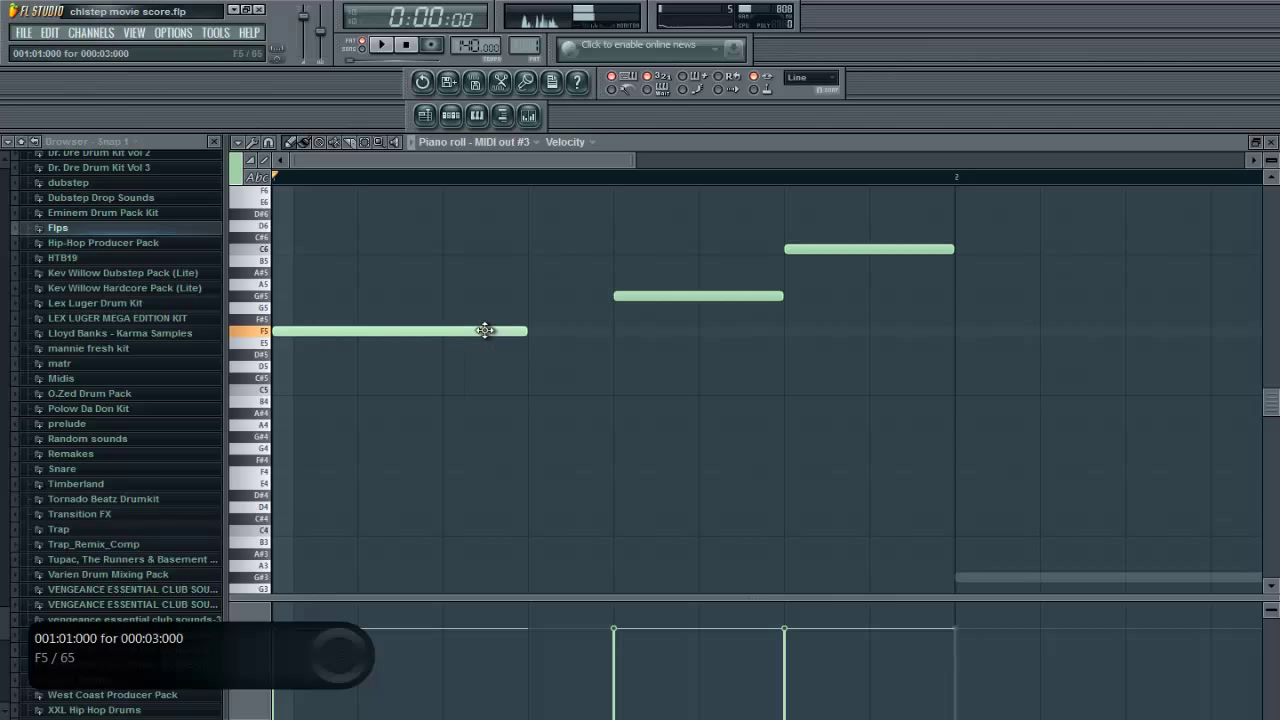
mouse_move(935, 355)
mouse_down()
mouse_move(975, 355)
mouse_move(958, 355)
mouse_up()
key(space)
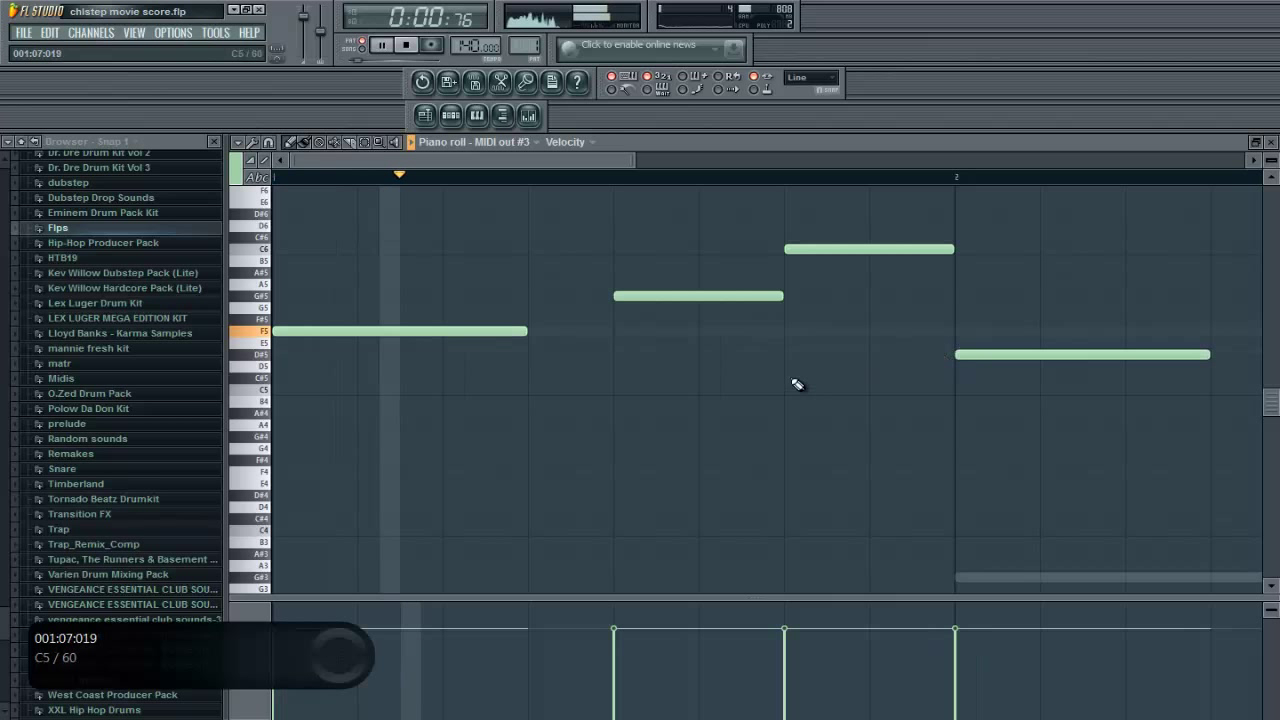
scroll(829, 386, down, 1)
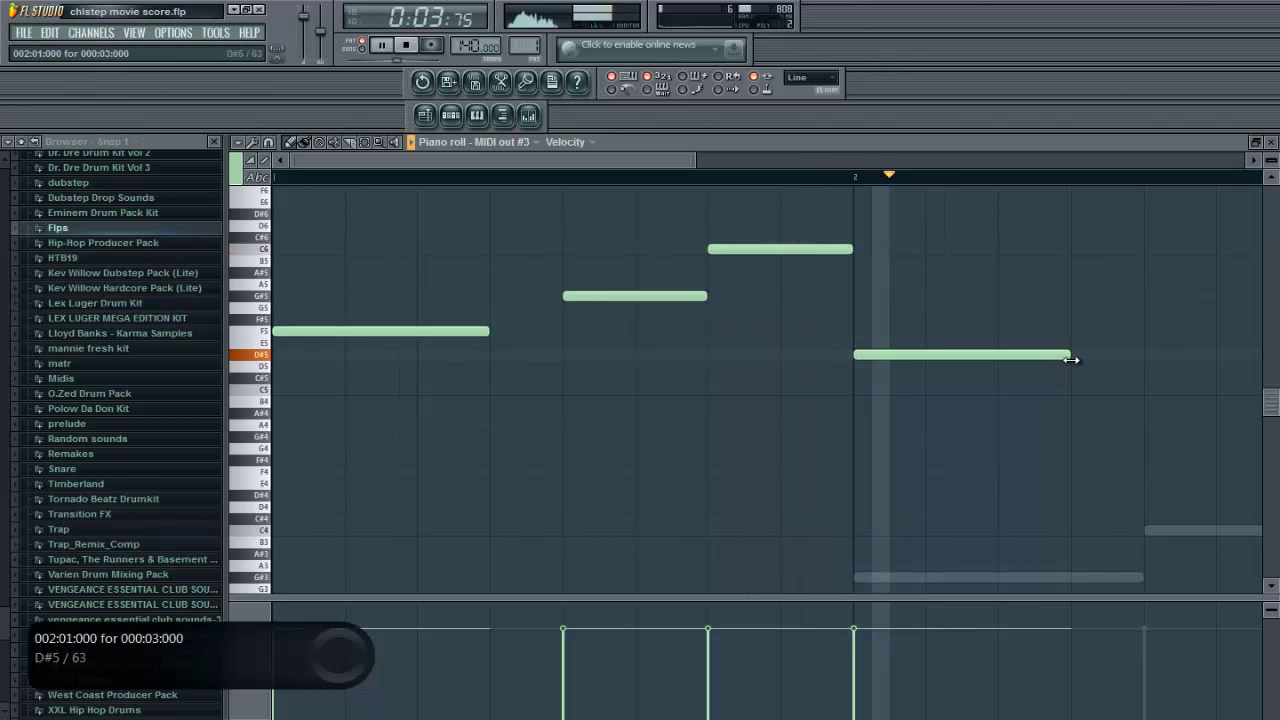
click(1150, 308)
scroll(1181, 346, down, 1)
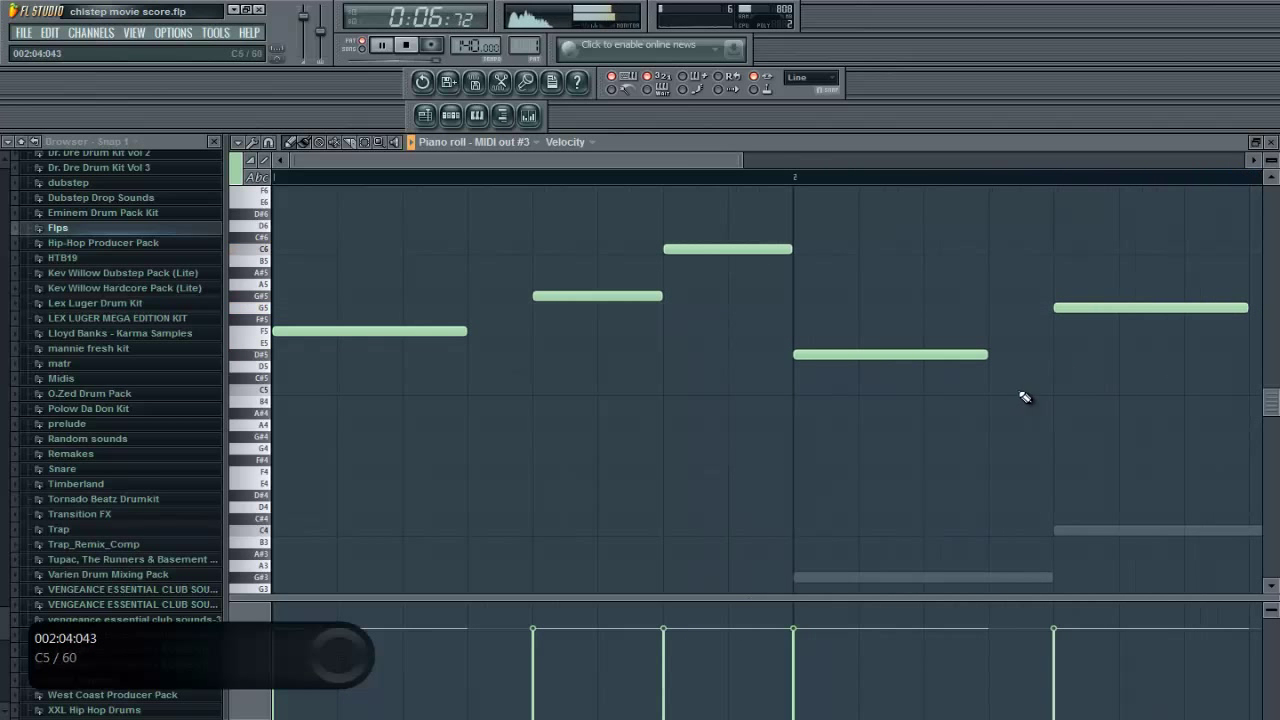
key(Escape)
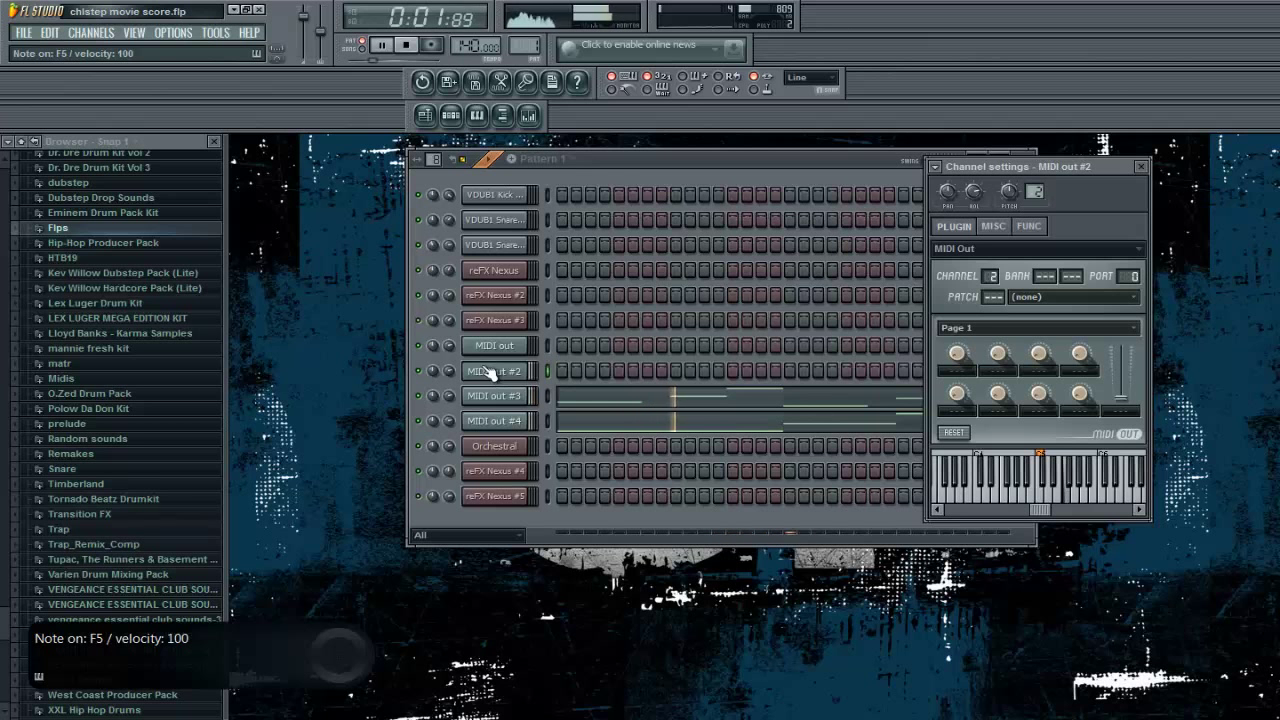
Step: Set the MIDI channel of MIDI out #2 to 10 and audition it by playing notes over the pattern
click(510, 373)
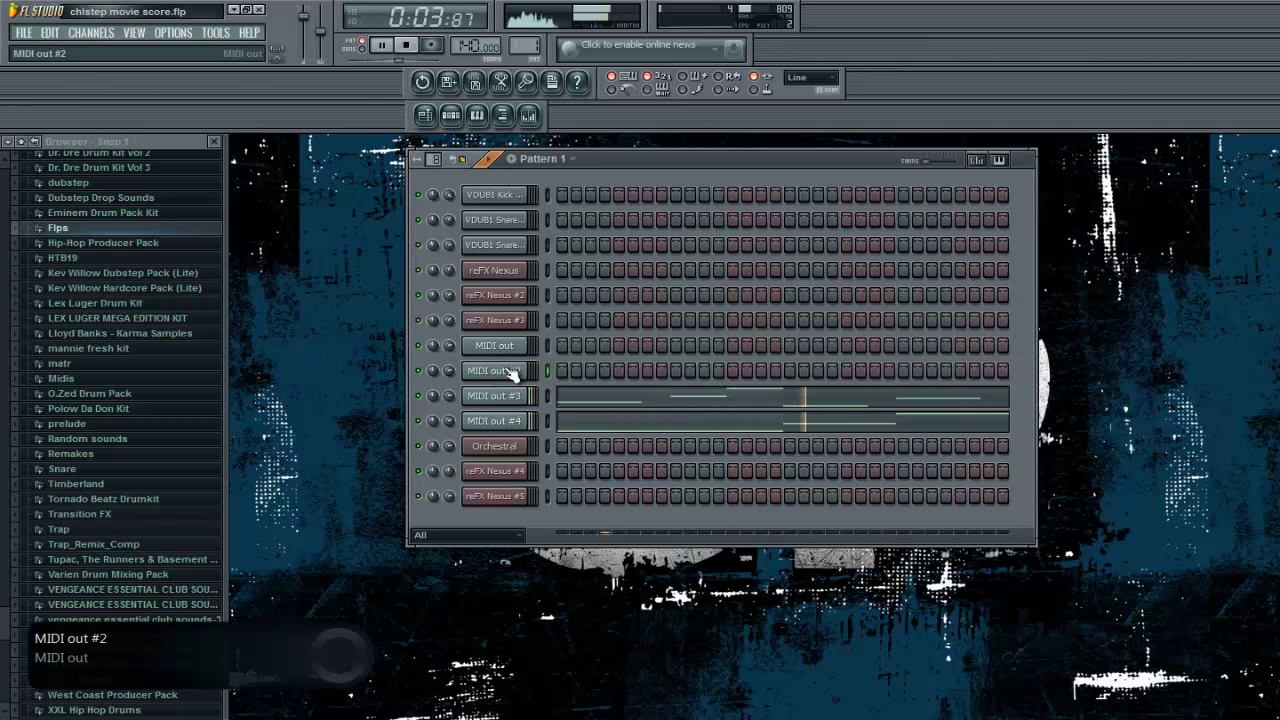
click(510, 372)
key(n)
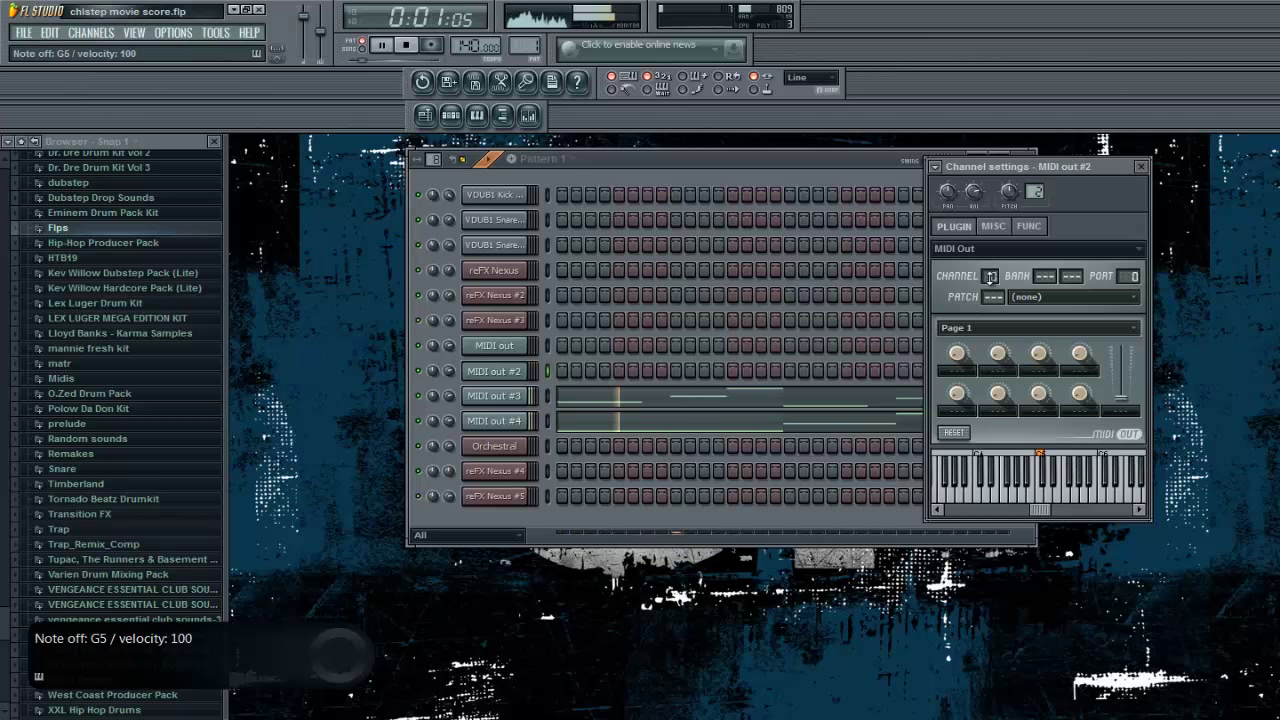
key(space)
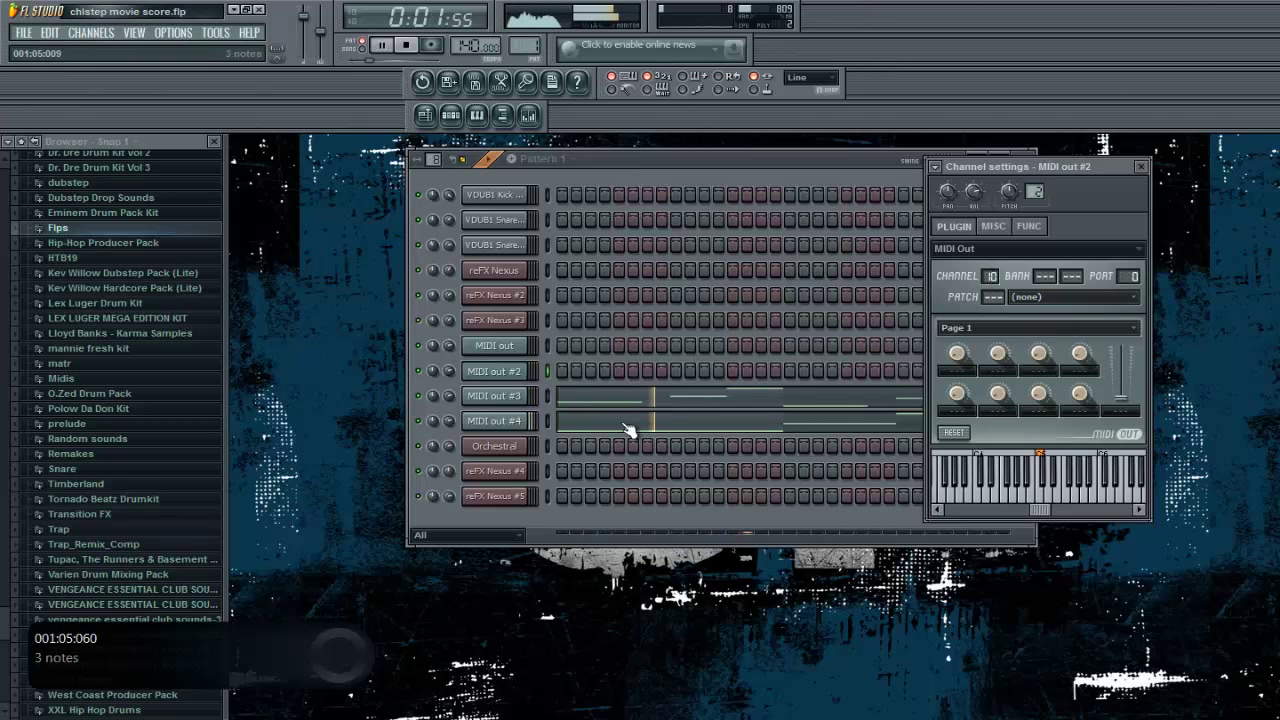
Step: Review the sounds of the Orchestral, reFX Nexus #5 and reFX Nexus #4 channels while the pattern plays
click(505, 447)
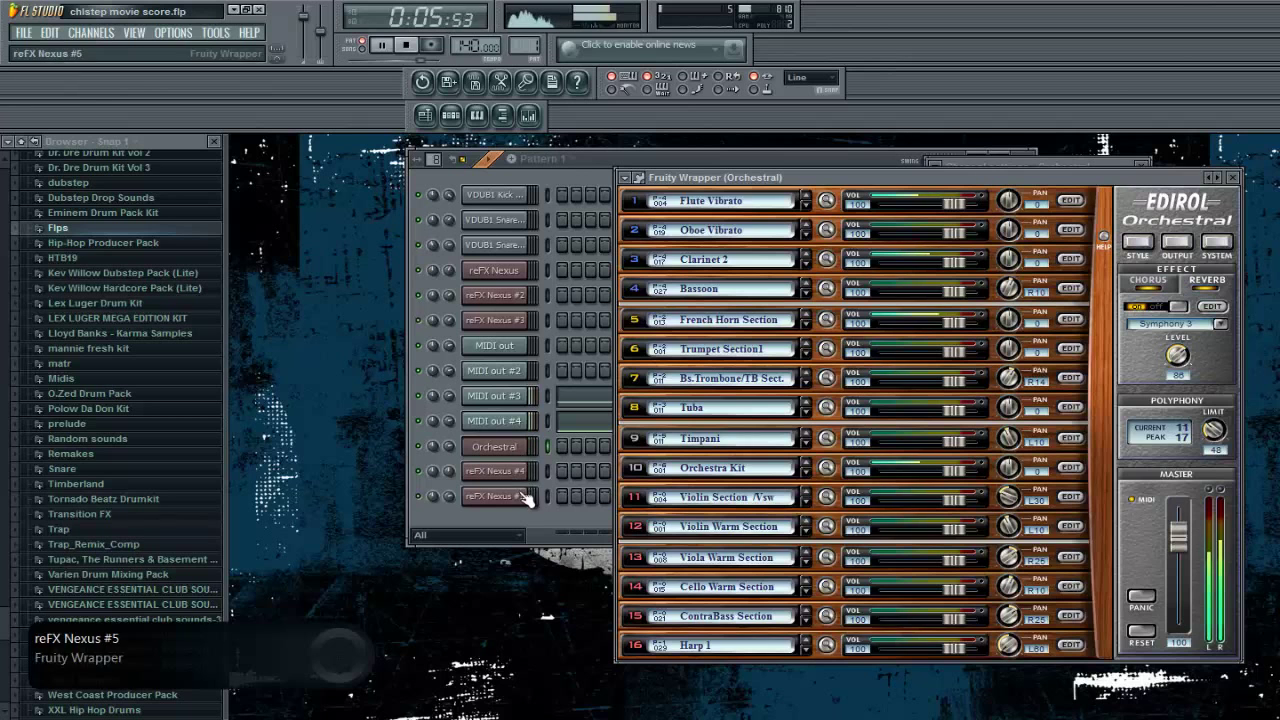
click(520, 496)
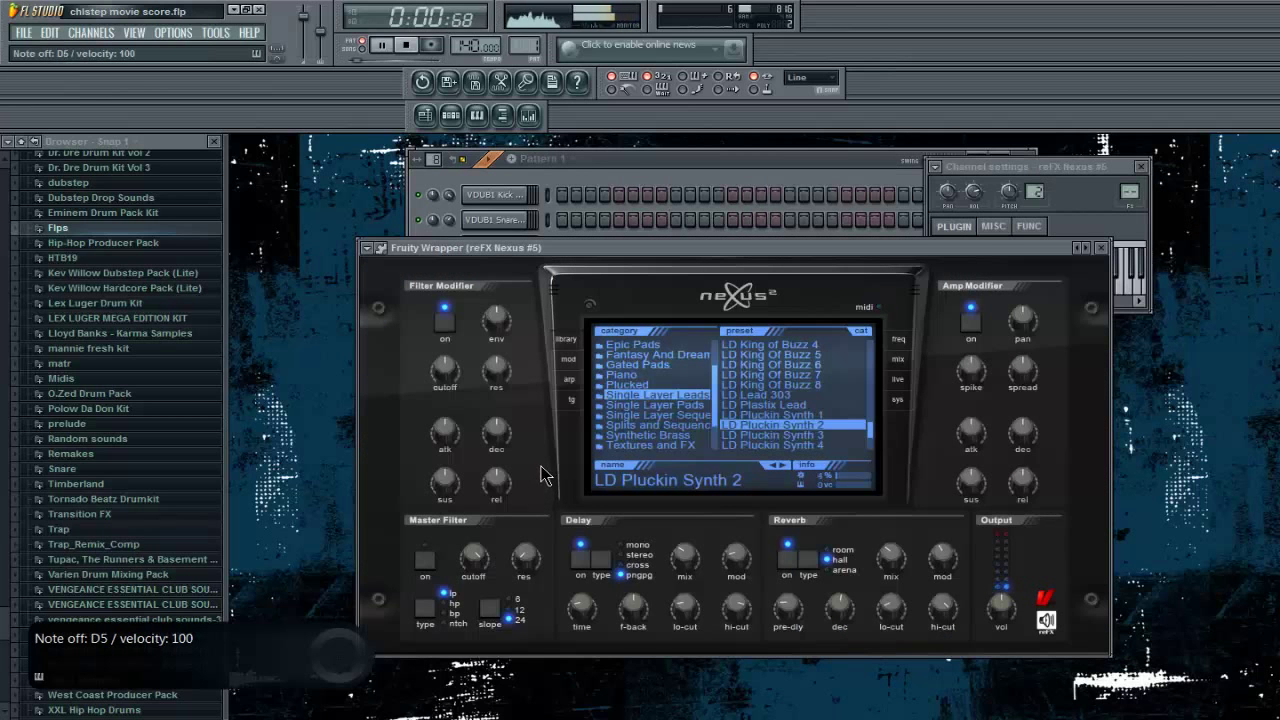
key(Escape)
click(516, 476)
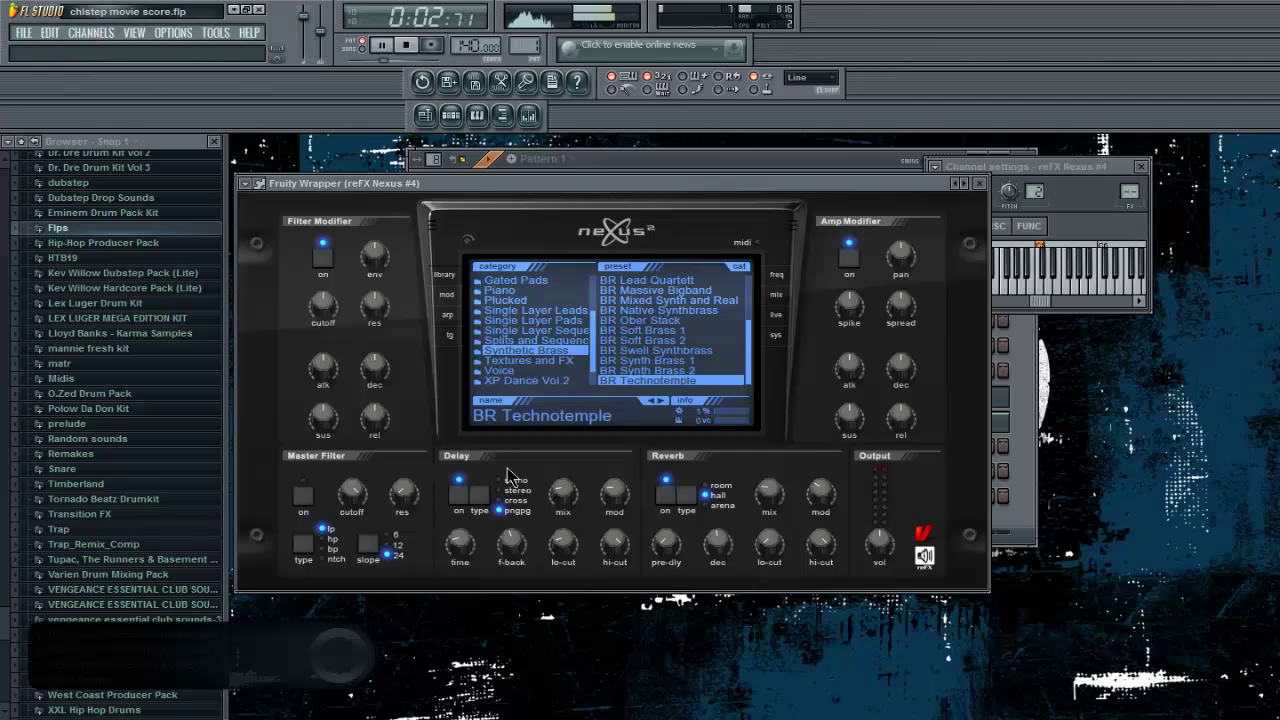
key(Escape)
click(518, 497)
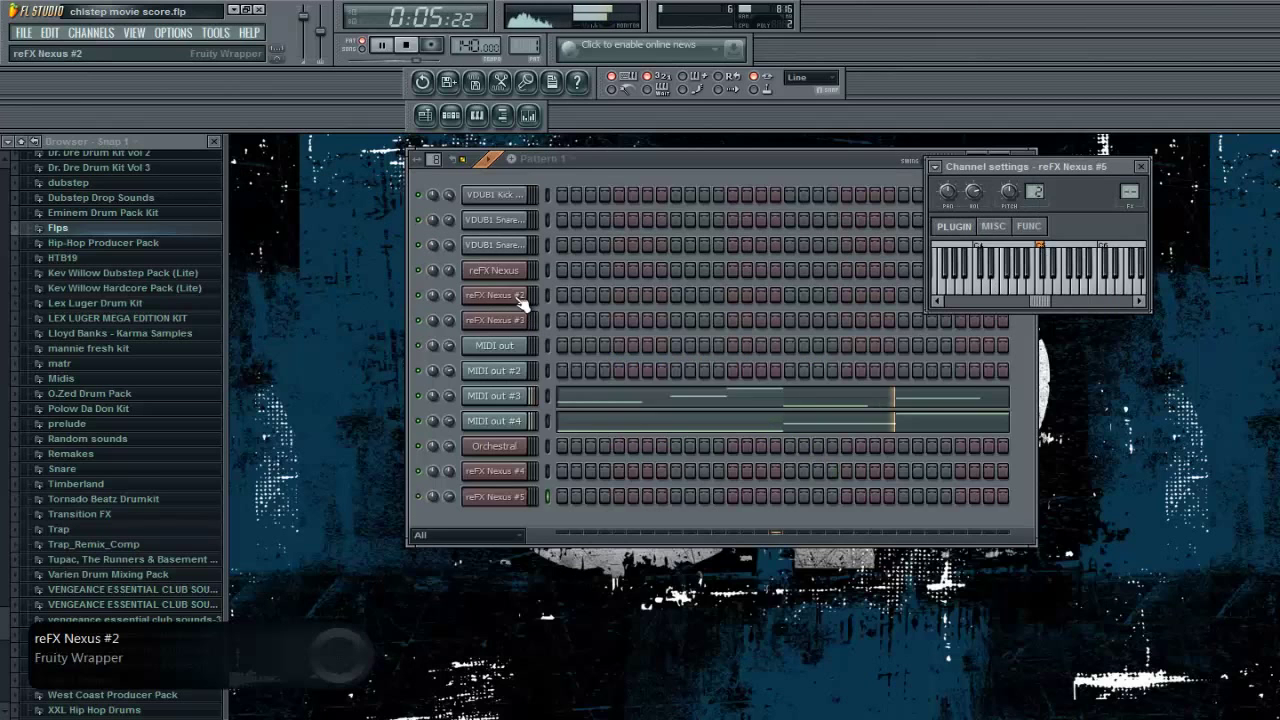
key(Escape)
Step: Audition the reFX Nexus #2, reFX Nexus and reFX Nexus #3 channels over the pattern, ending on the choir preset, and stop playback
click(521, 296)
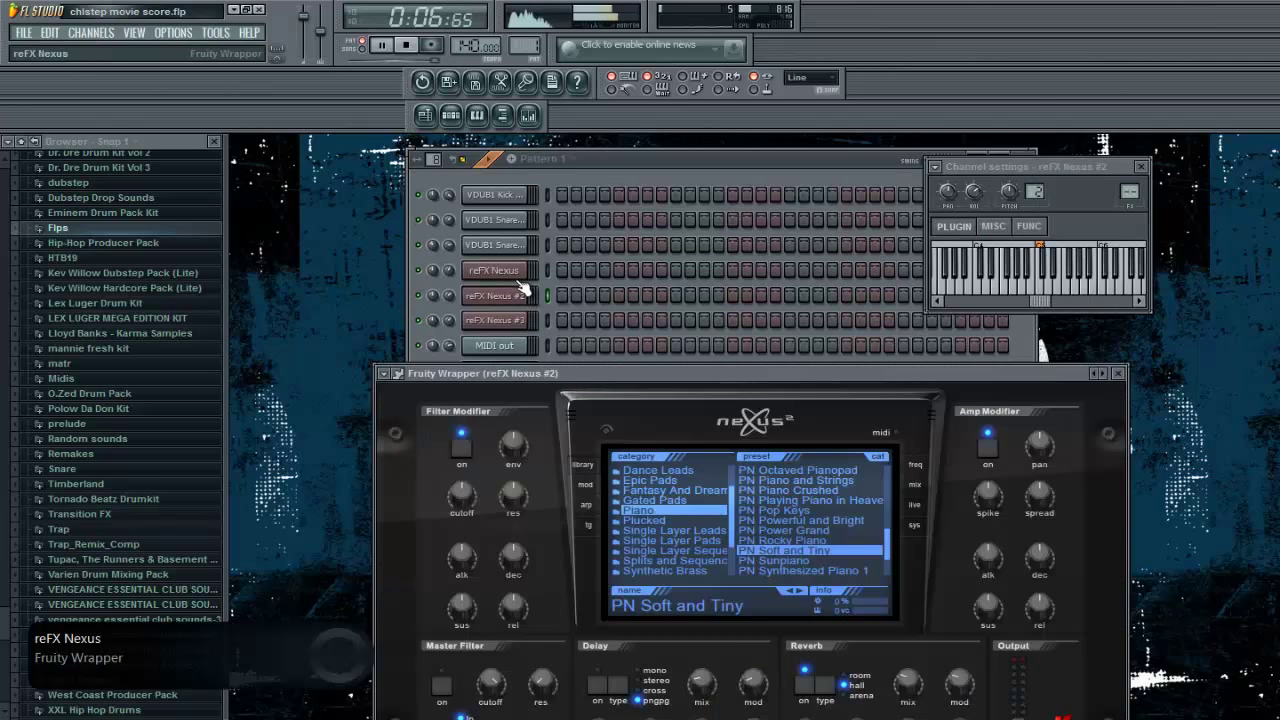
click(518, 276)
key(Escape)
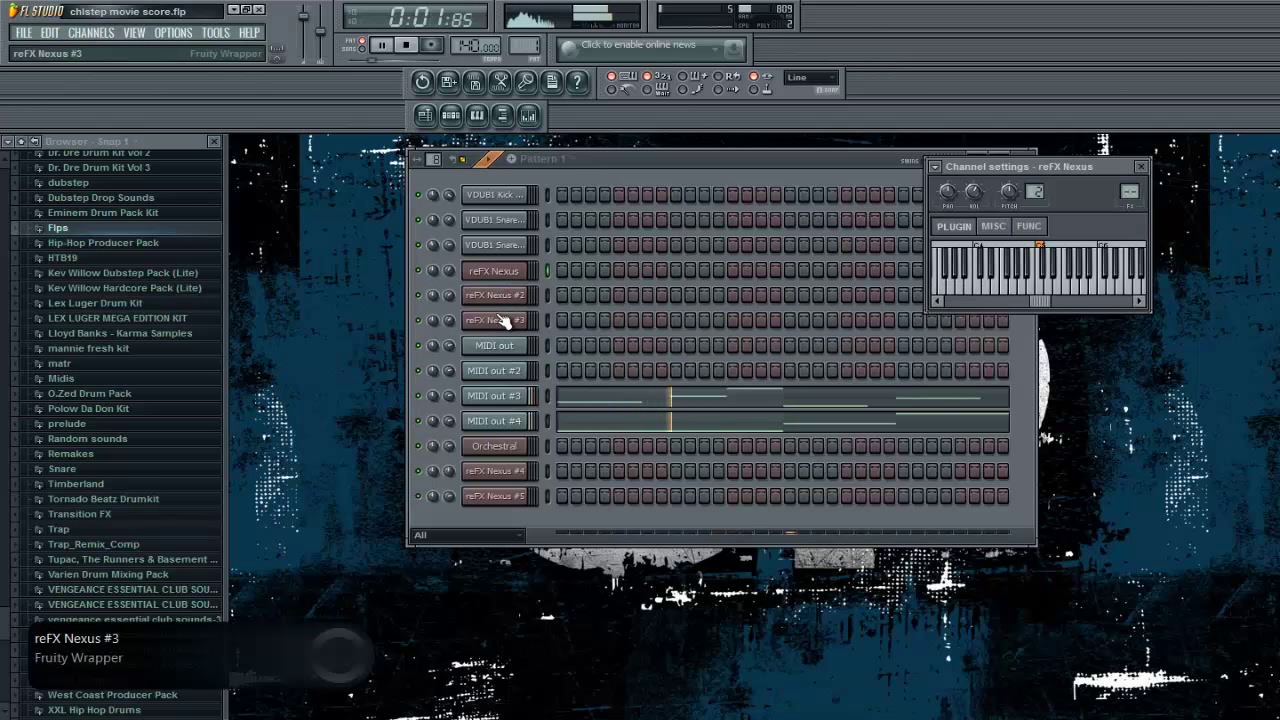
click(506, 320)
drag(517, 345, 523, 360)
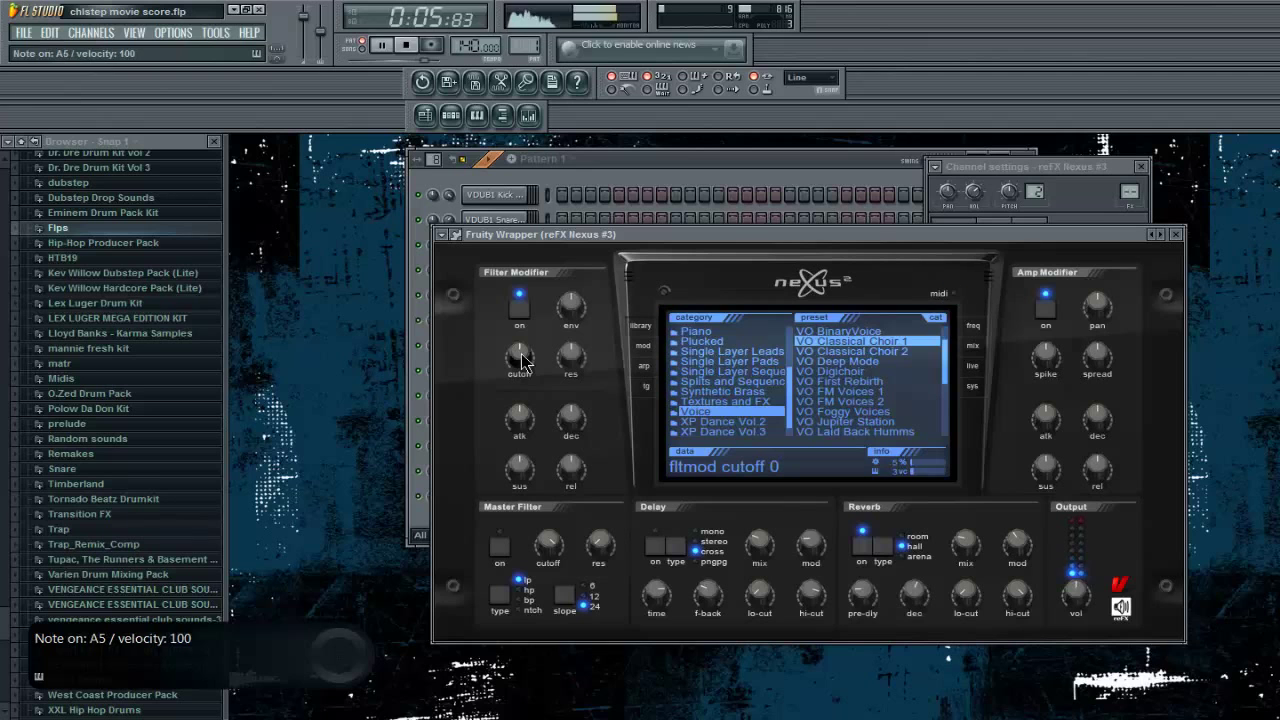
key(space)
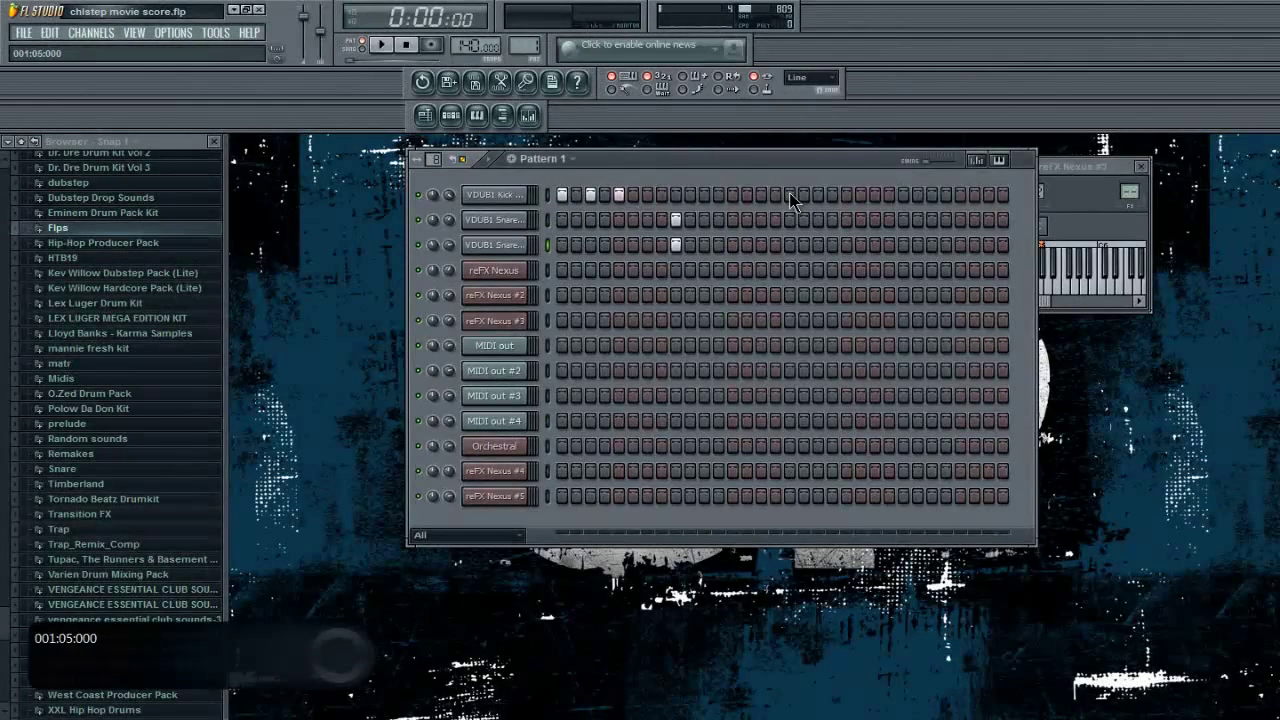
Step: Add hits on step 25 of both snare channels and arrange the kick on steps 1, 7 and 23 during playback
click(903, 219)
key(space)
click(903, 244)
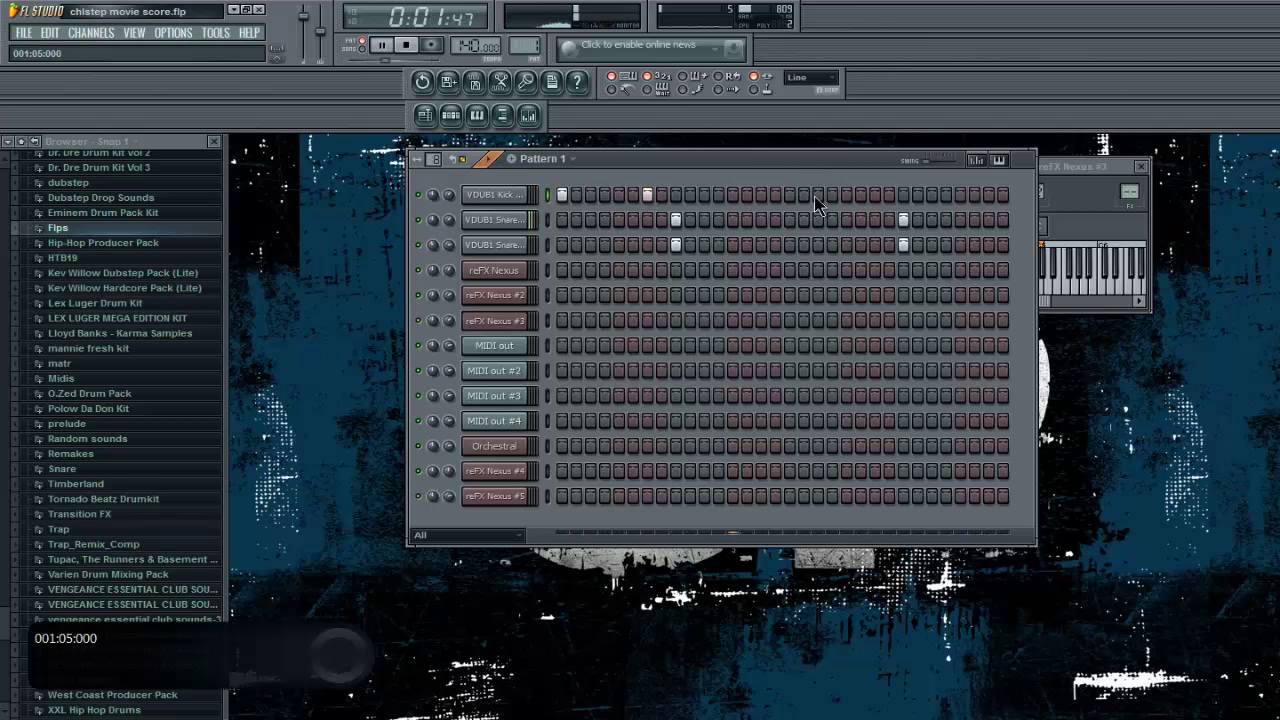
Step: Audition the PN Soft and Tiny piano preset of reFX Nexus #2 by playing notes with the drum loop
click(514, 297)
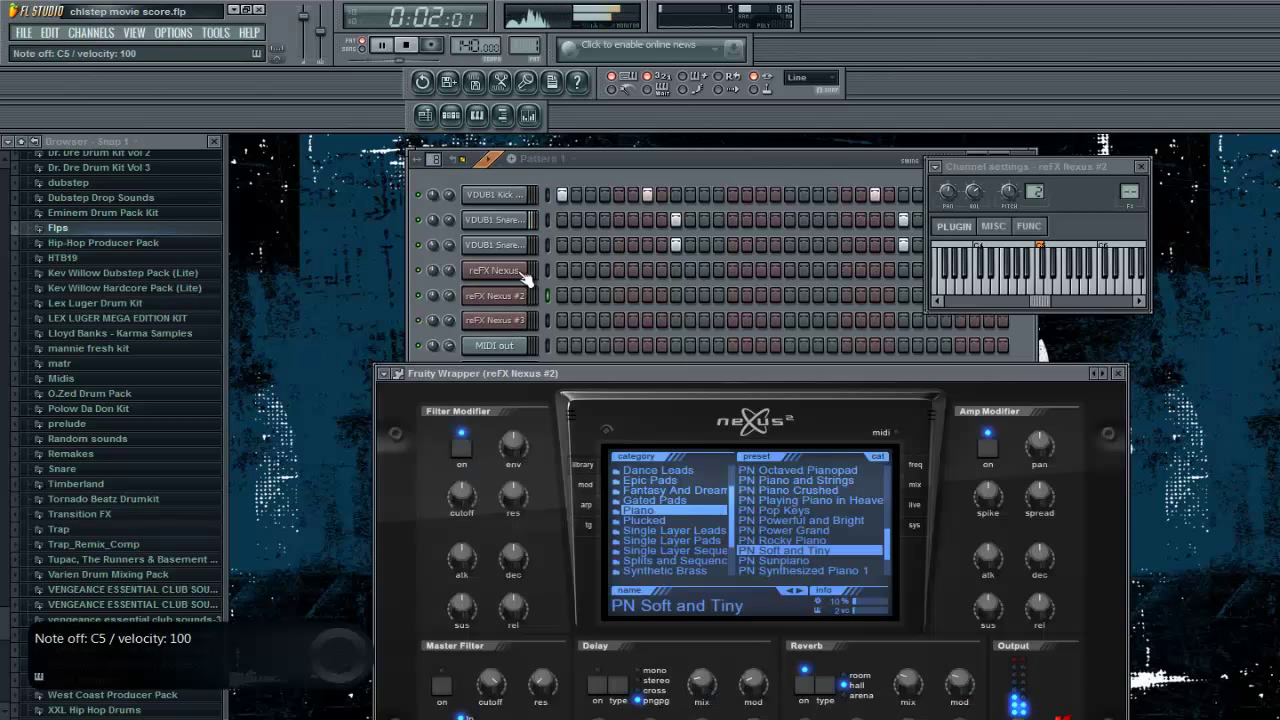
key(x)
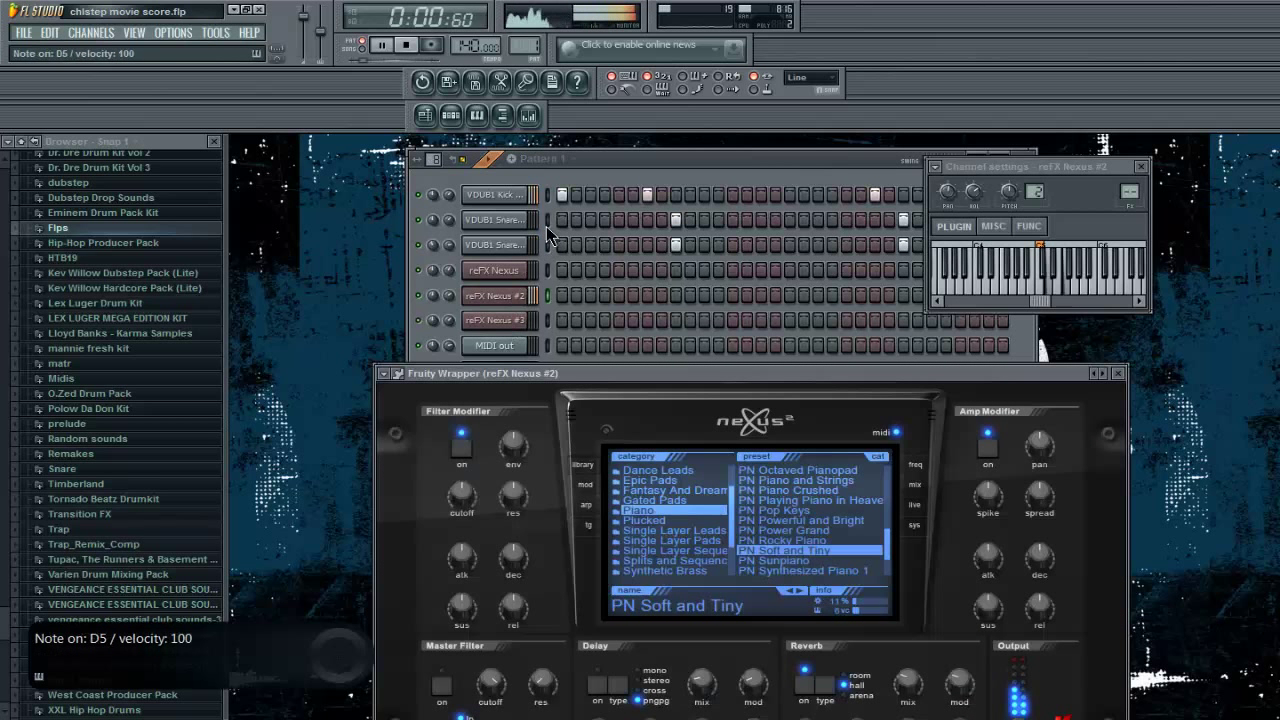
key(n)
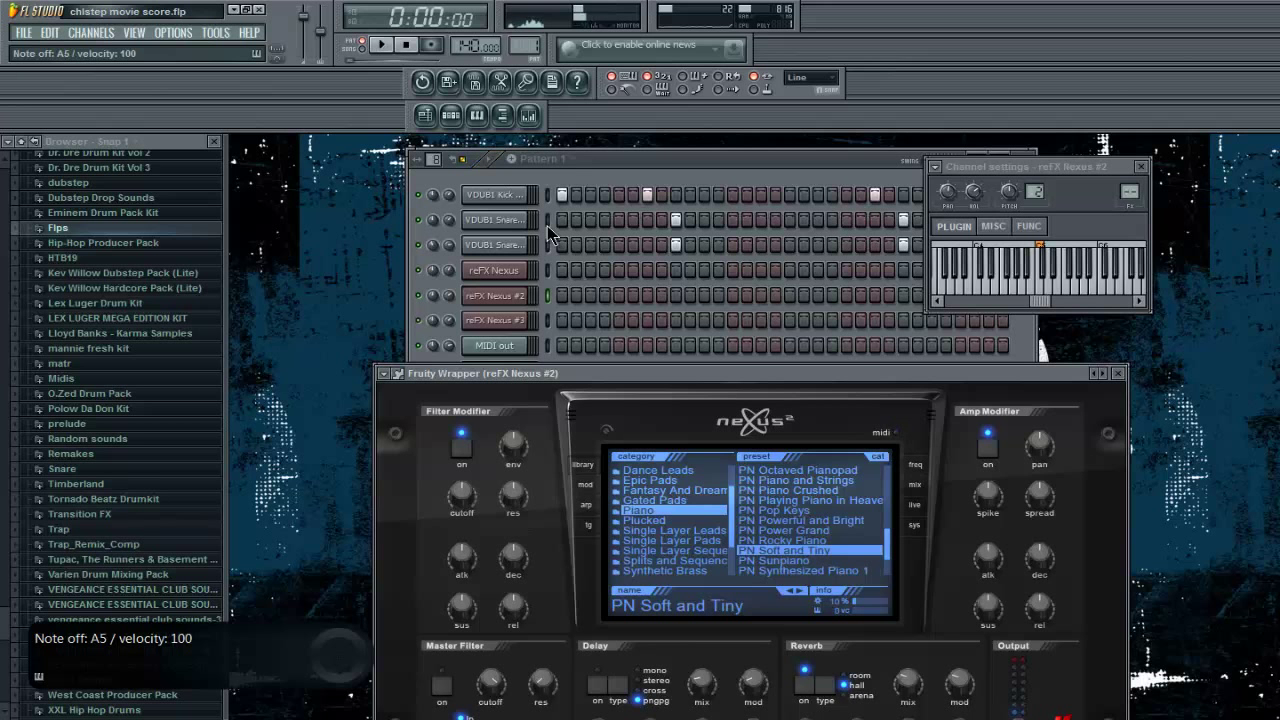
key(c)
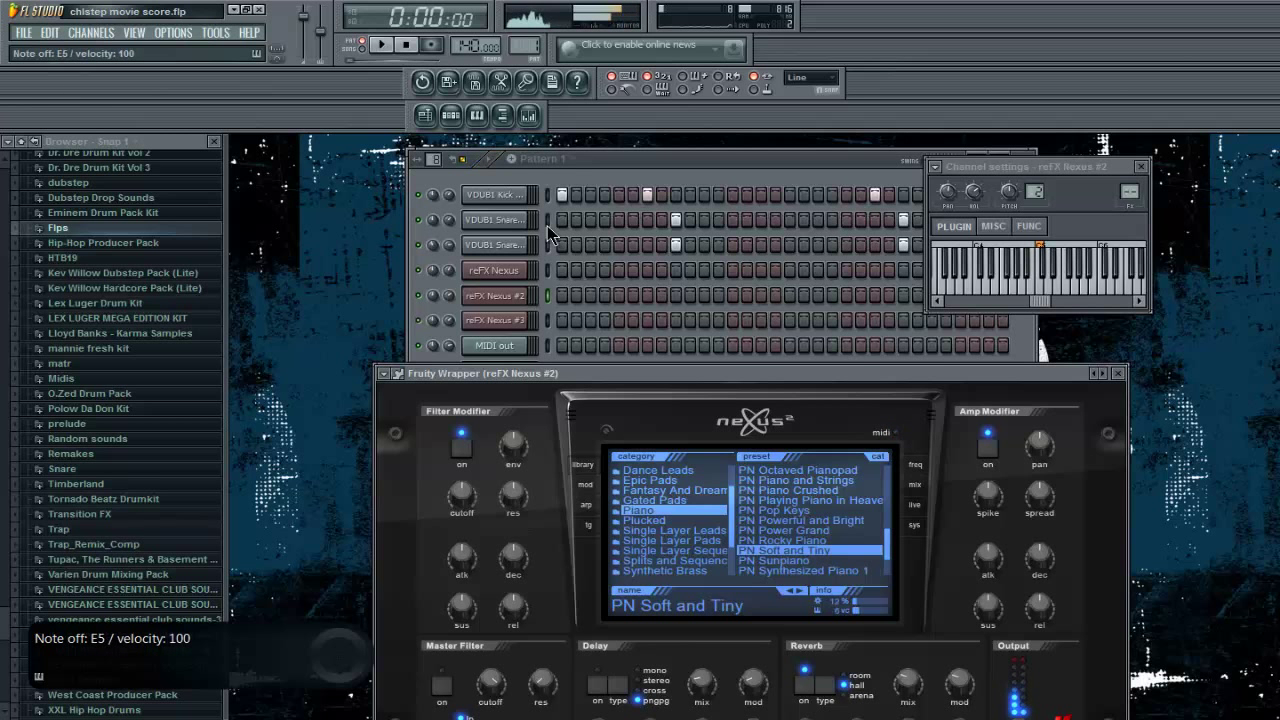
Step: Improvise melody notes on the reFX Nexus #2 piano sound, continuing over the restarted drum loop
key(q)
key(m)
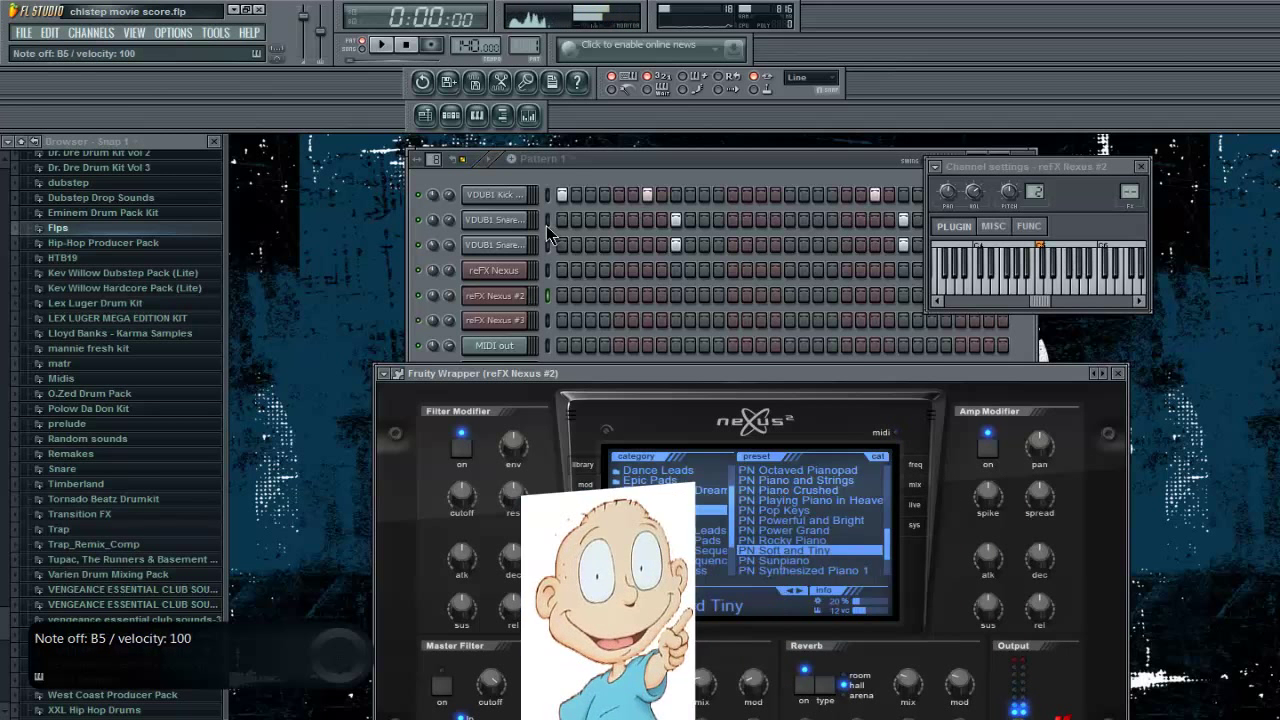
key(v)
key(c)
key(x)
key(x)
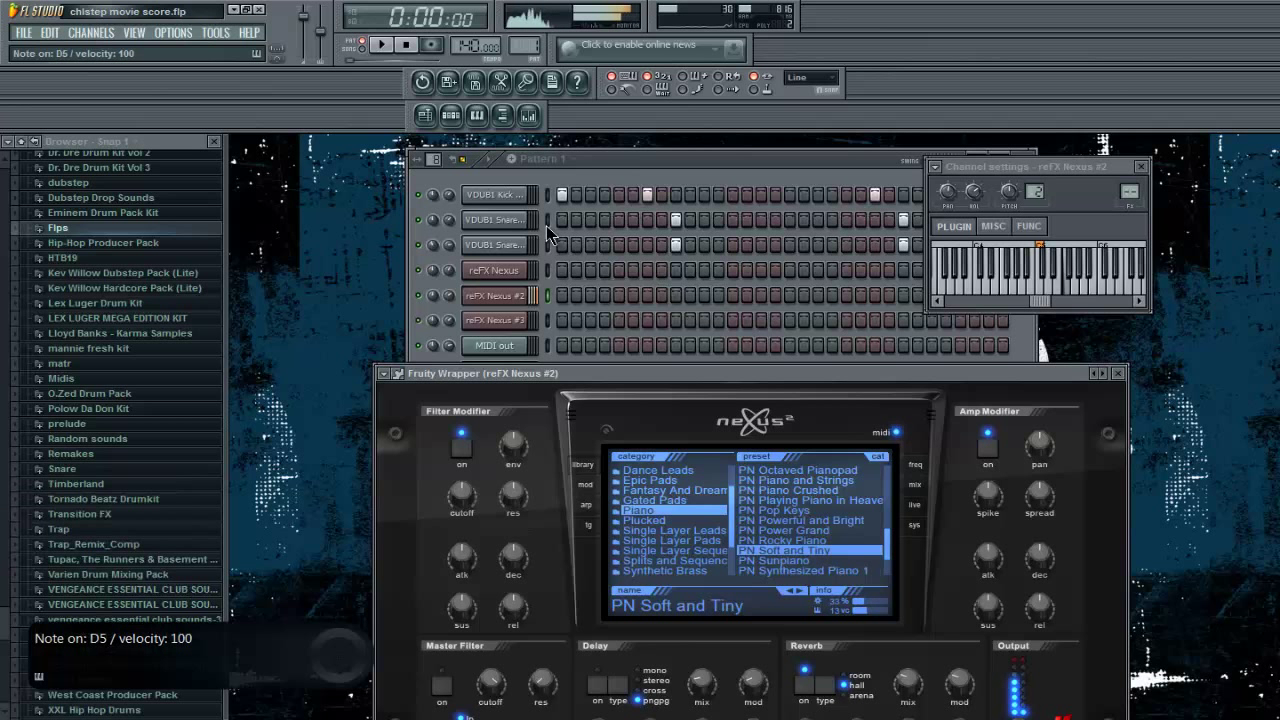
key(c)
key(space)
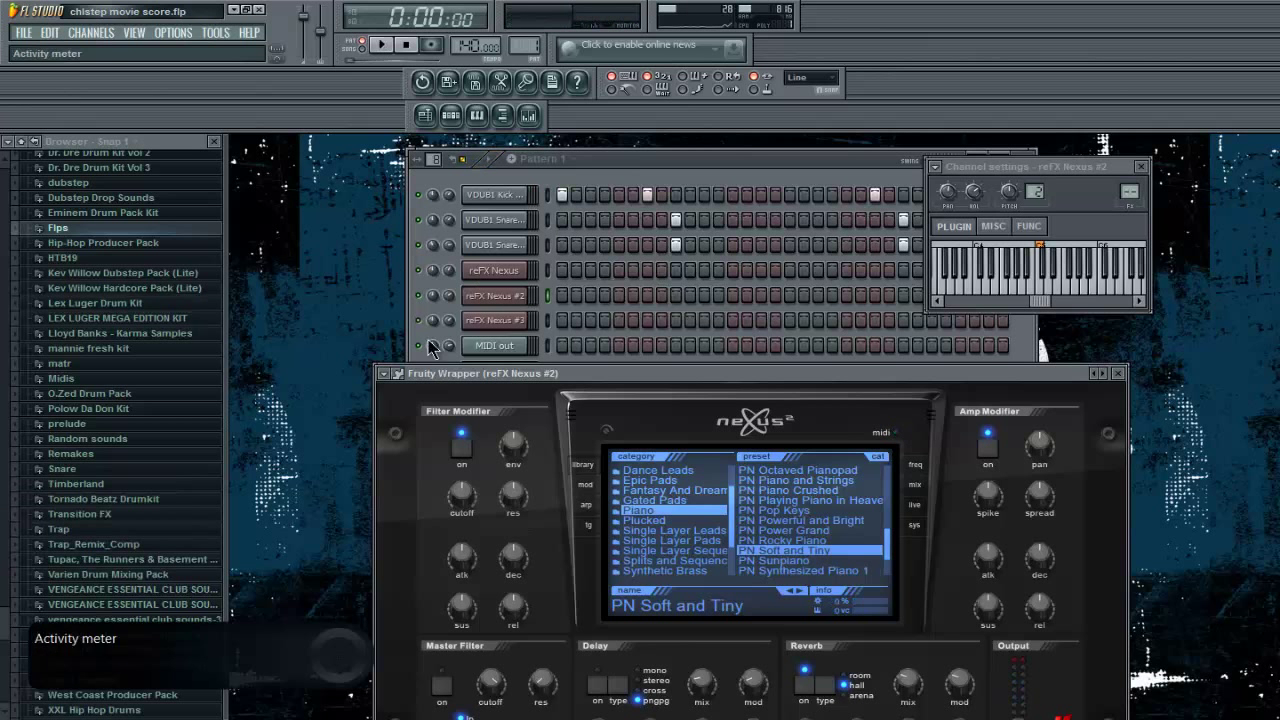
key(z)
right_click(516, 296)
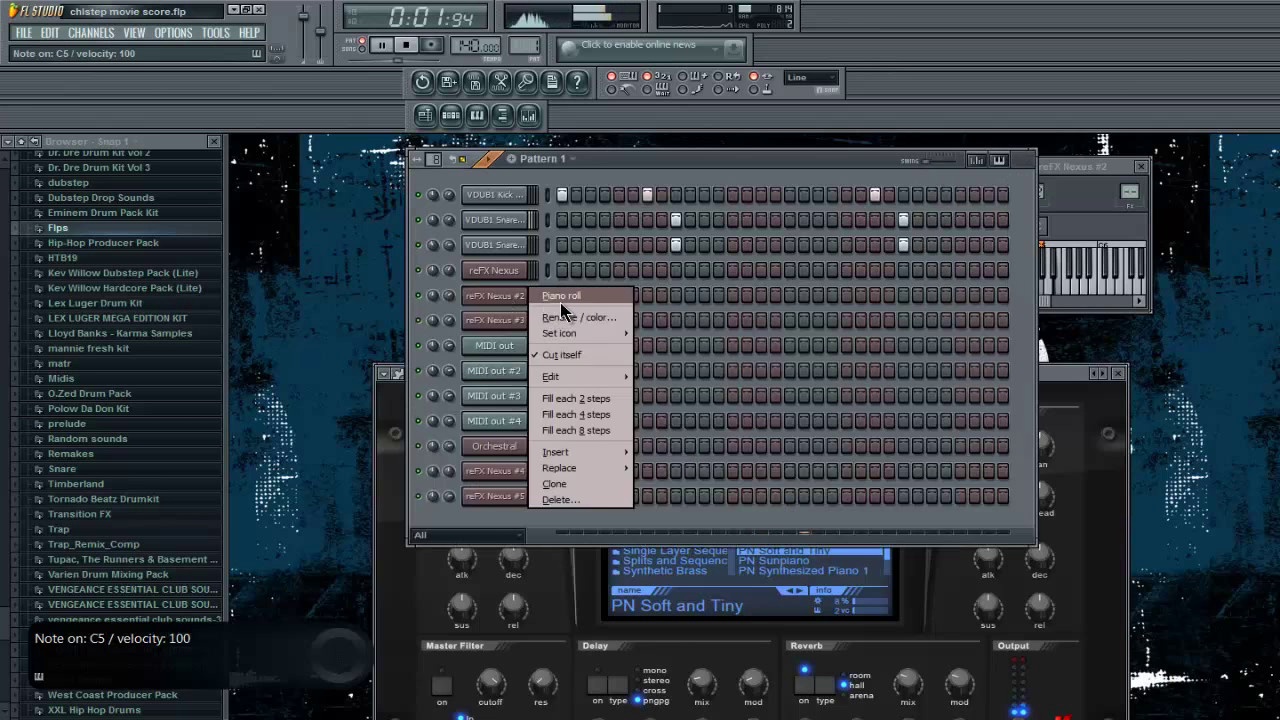
click(561, 299)
key(space)
key(F7)
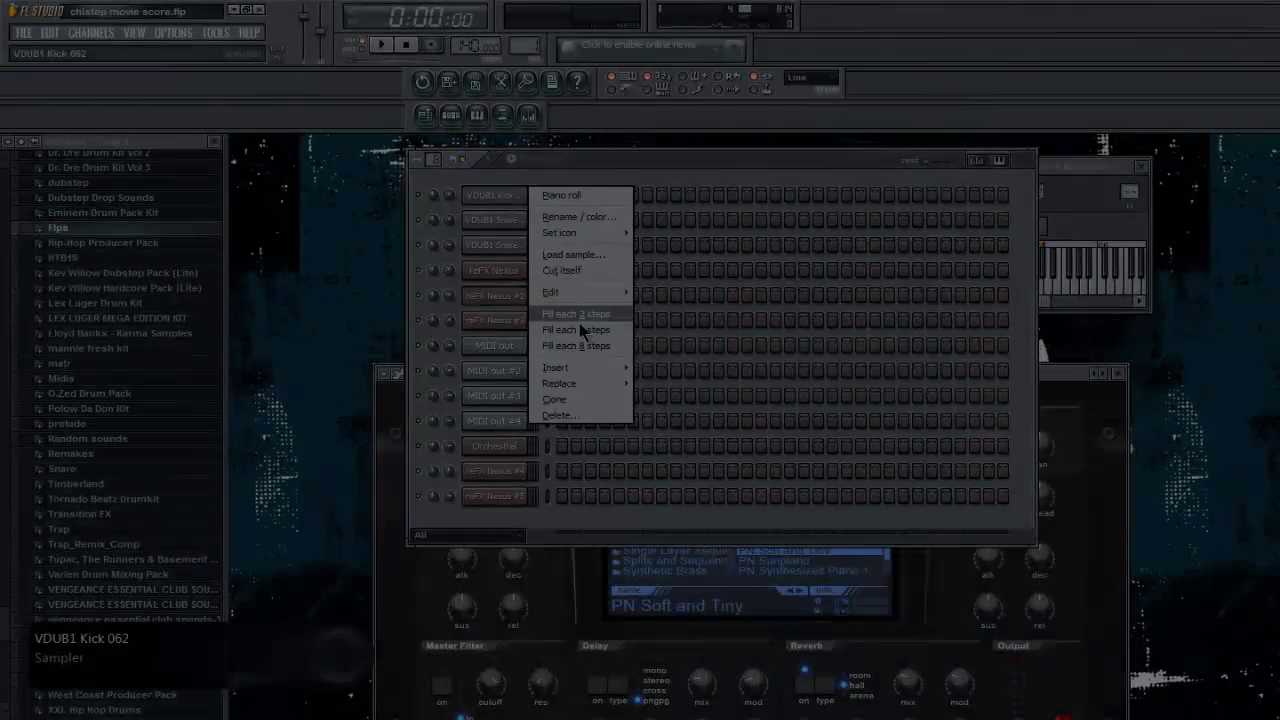
Step: Replace the drum steps with a kick on every fourth step and the second snare channel on steps 5, 13, 21 and 29
click(624, 280)
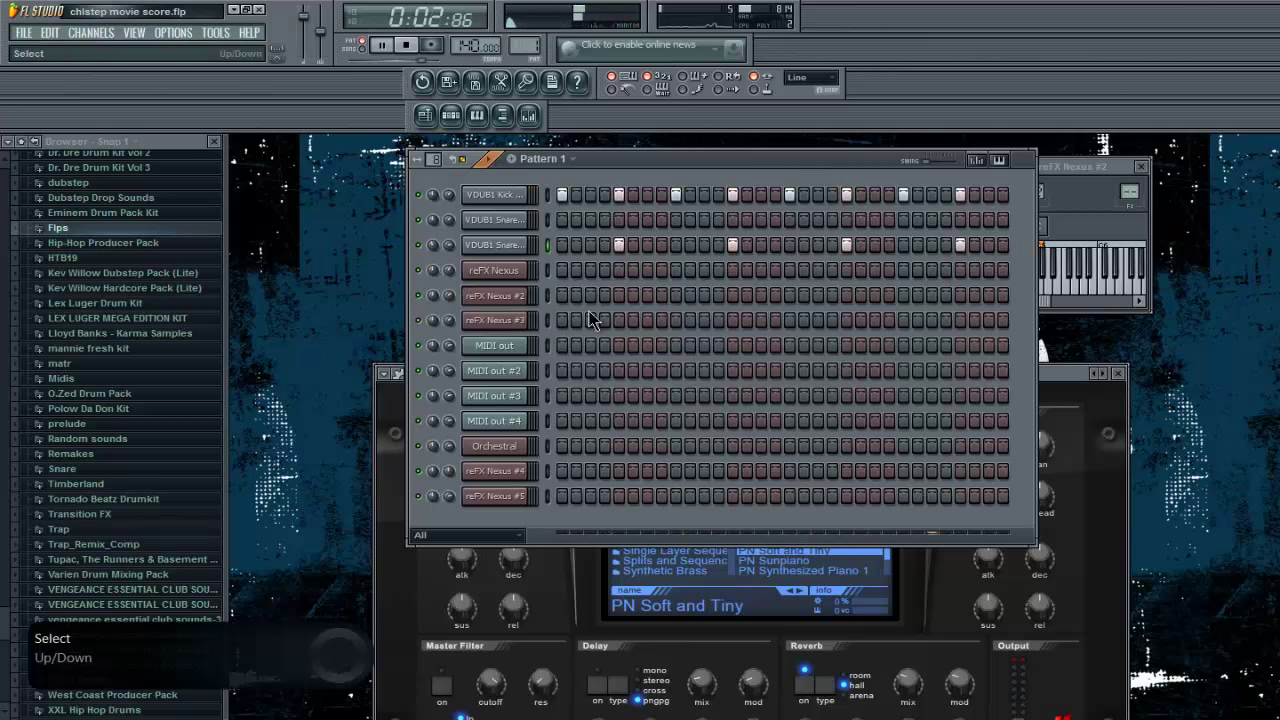
Step: Reverse the VDUB1 Snare 131 sample with an adjusted fade-in and try it on step 18 of its channel
click(492, 222)
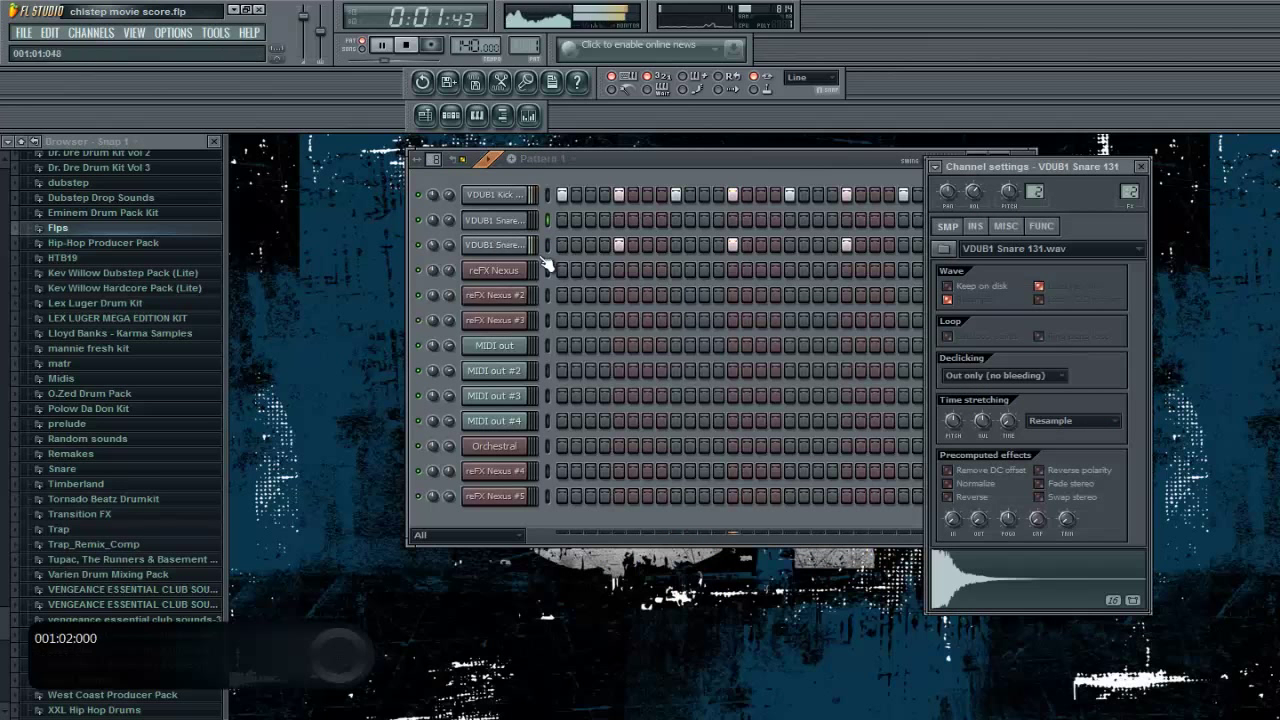
click(948, 497)
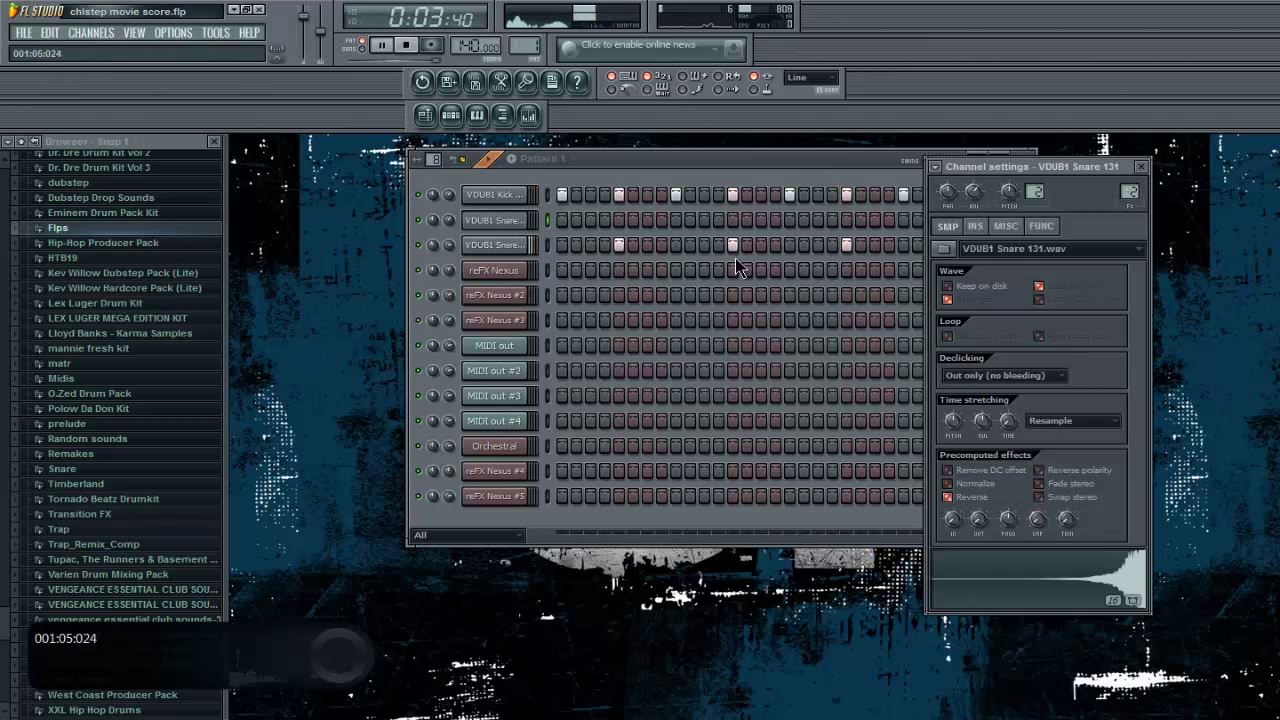
drag(953, 518, 933, 419)
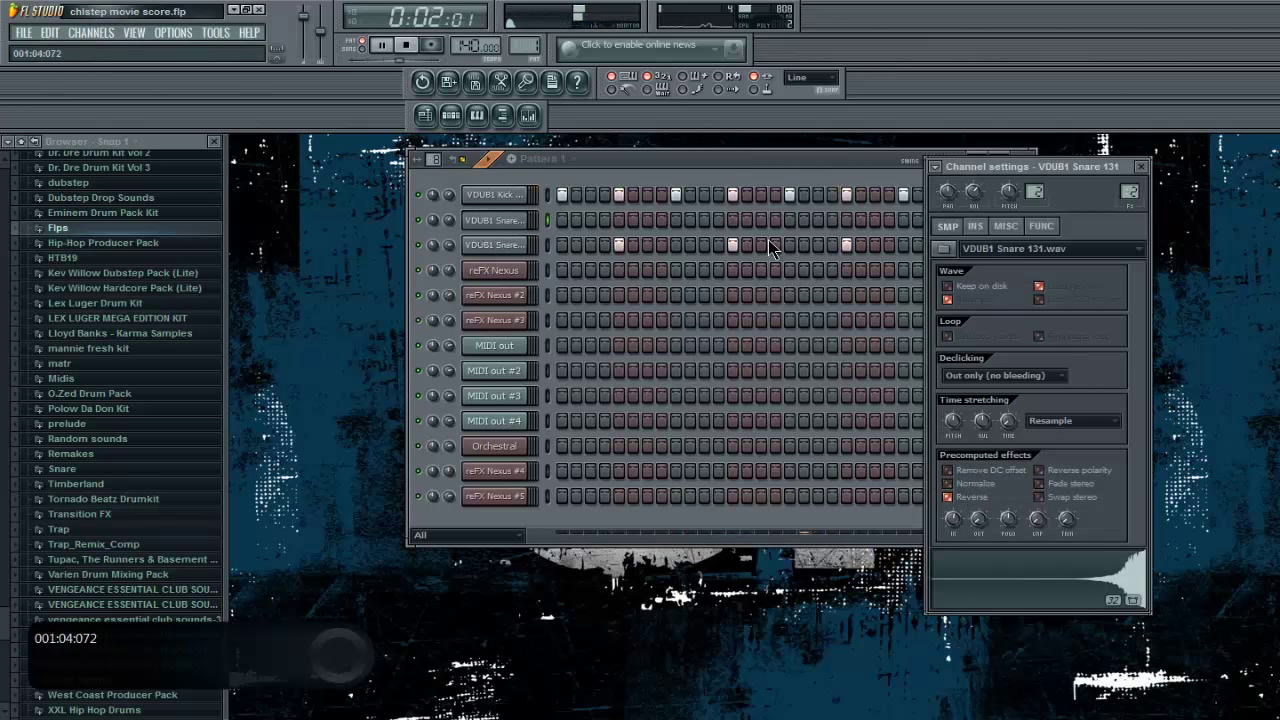
click(805, 221)
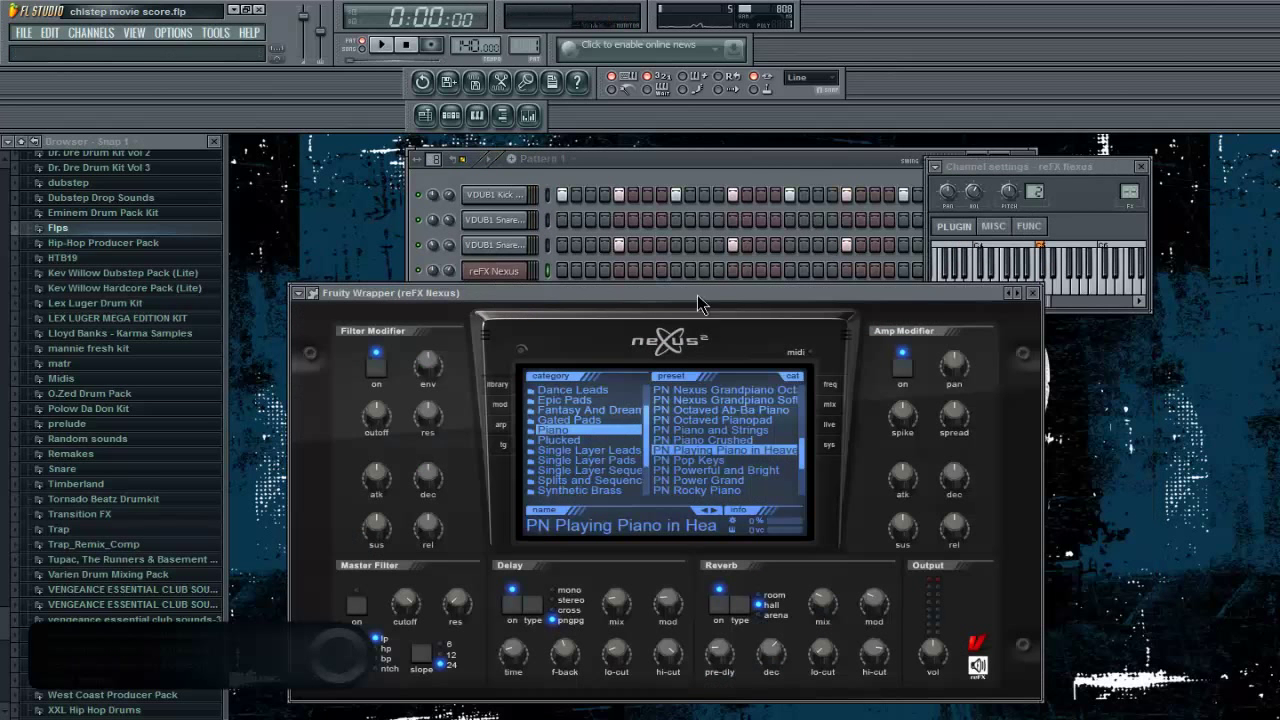
Step: Try arpeggio presets in the reFX Nexus channel and load BA Basic Saw from the Bass category
click(505, 274)
key(space)
click(602, 391)
click(695, 430)
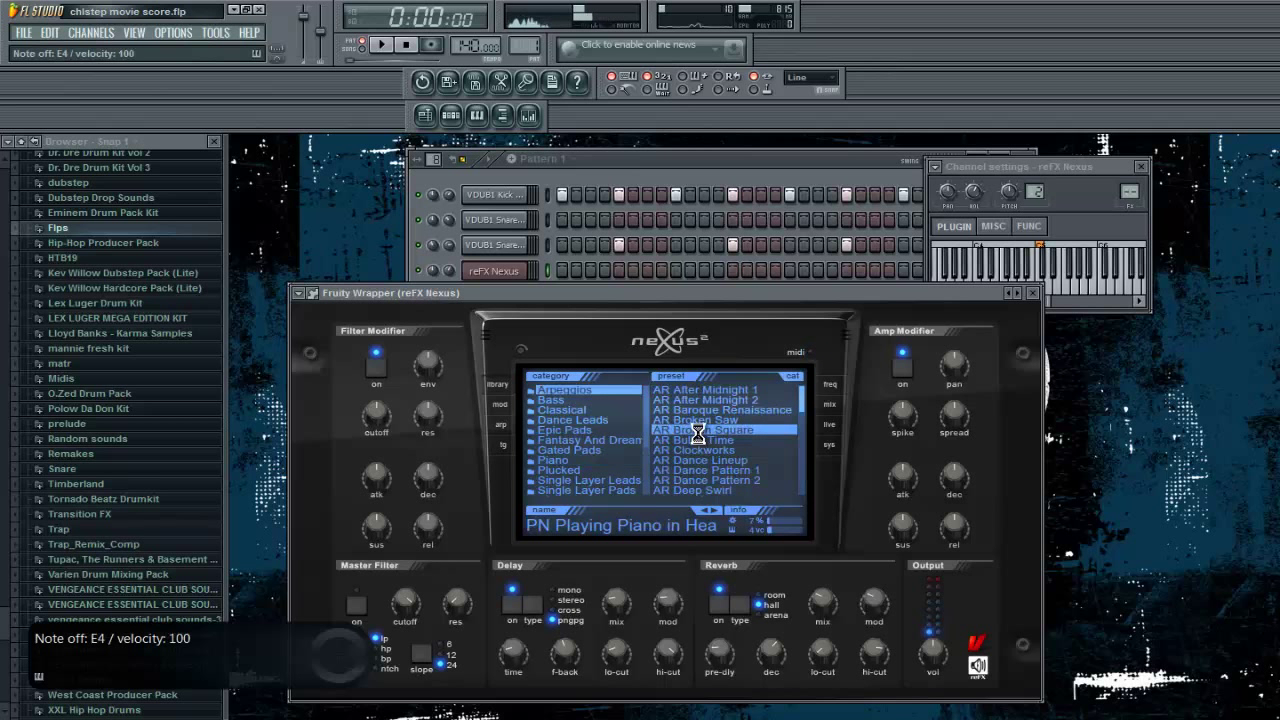
scroll(690, 440, down, 3)
click(695, 440)
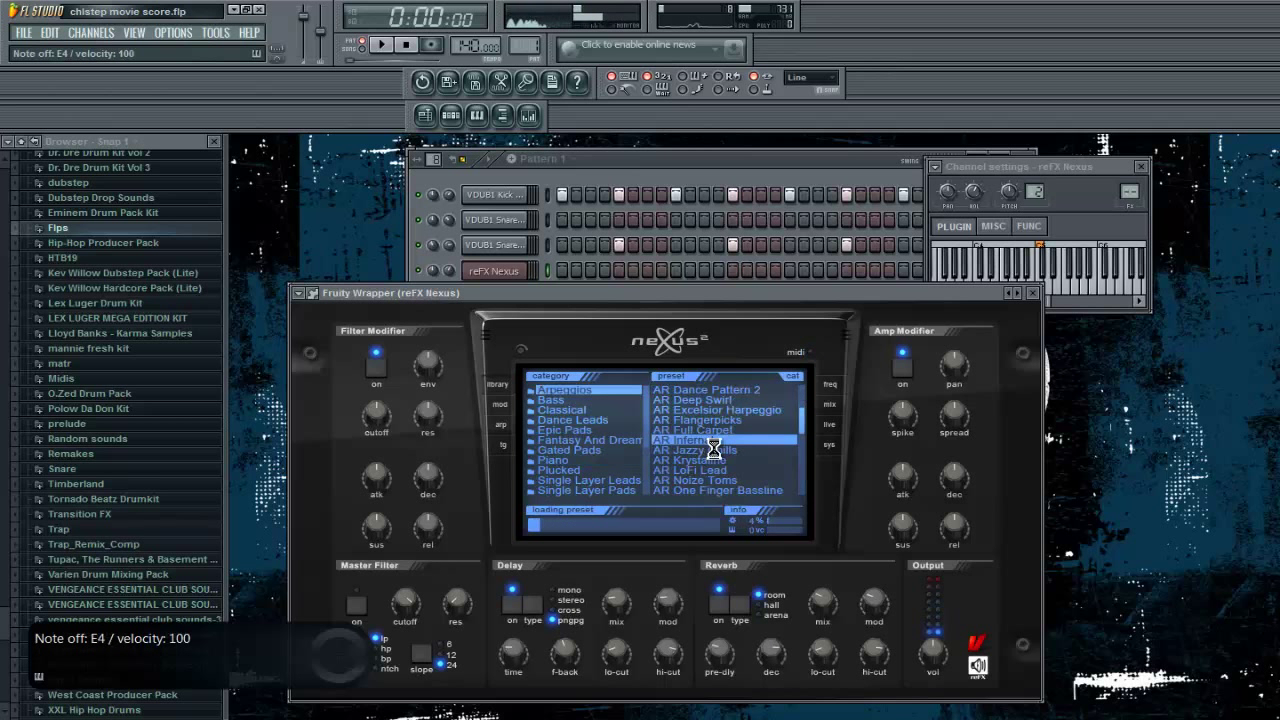
click(588, 400)
click(720, 420)
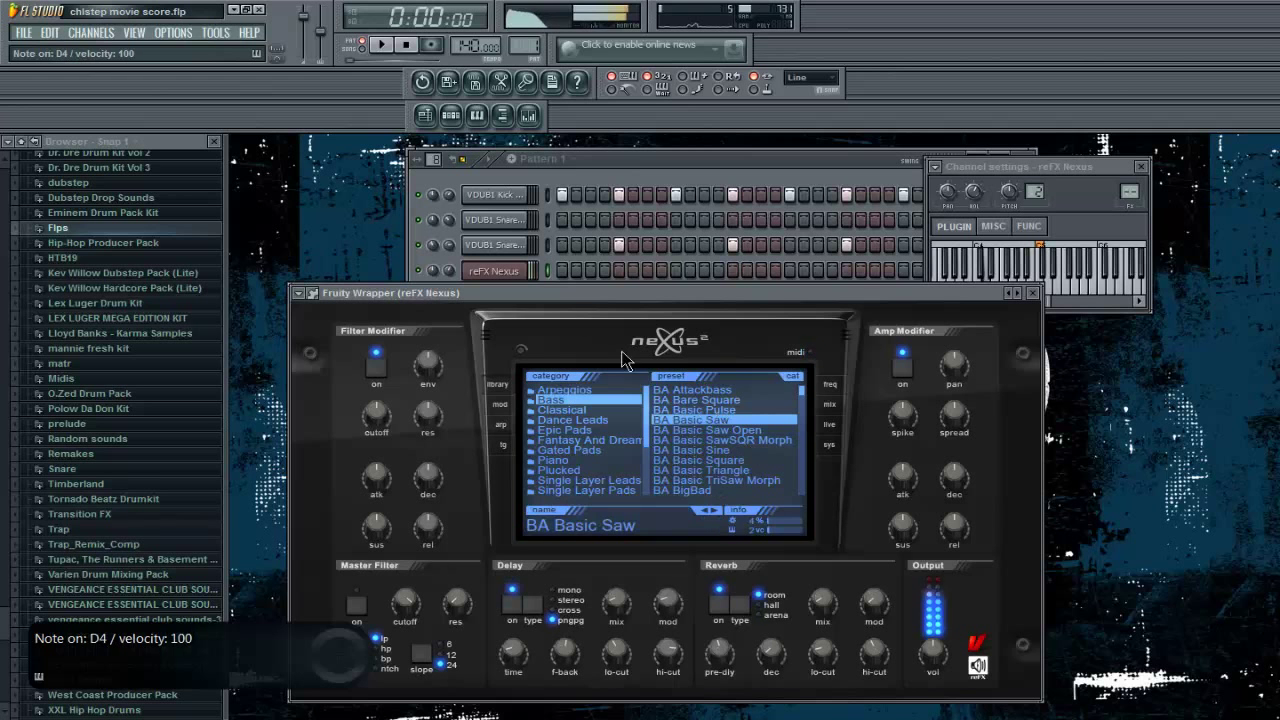
Step: Draw four short off-beat E3 notes in the first half of bar 1 in the reFX Nexus piano roll
right_click(512, 274)
click(544, 274)
drag(423, 428, 251, 414)
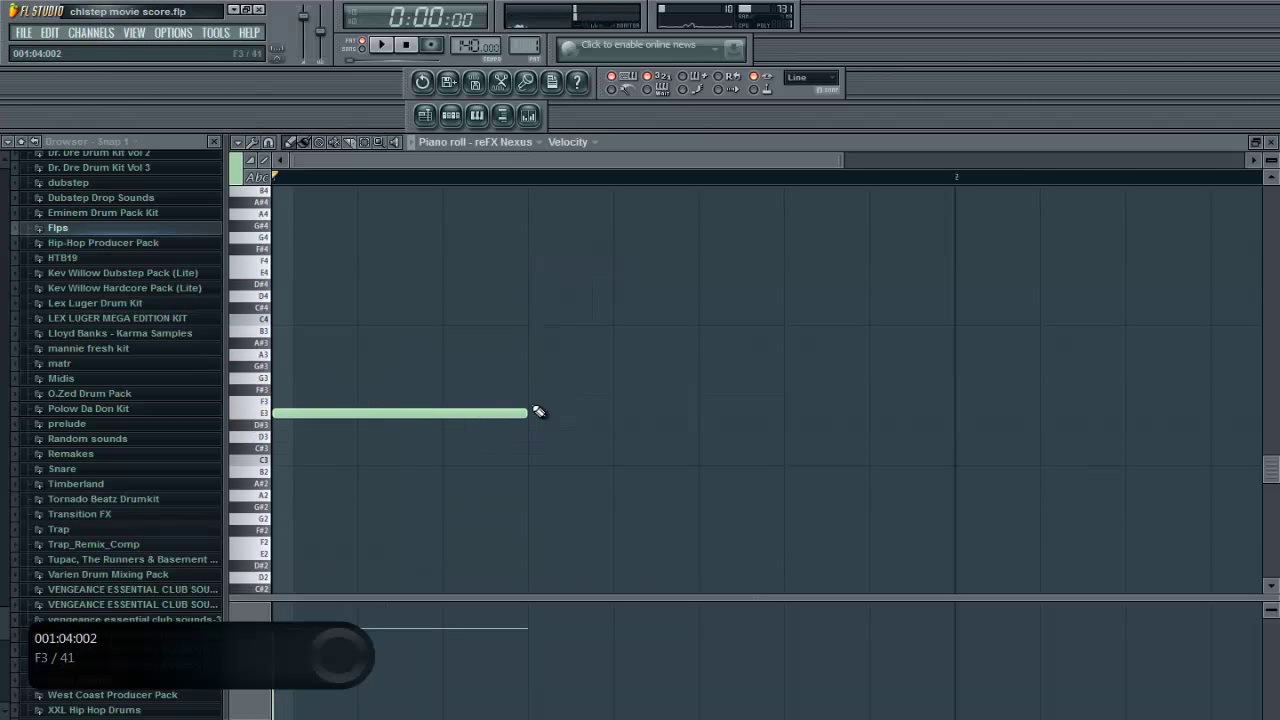
drag(528, 416, 287, 412)
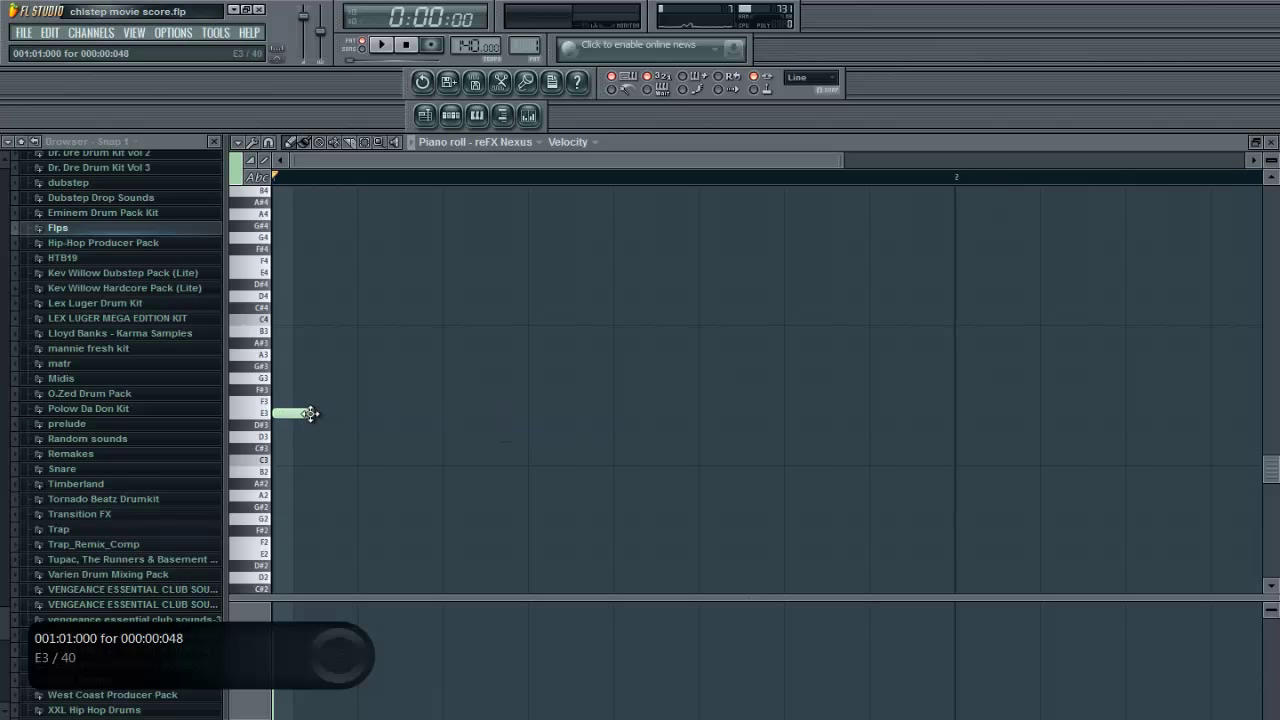
right_click(310, 414)
click(314, 414)
click(403, 415)
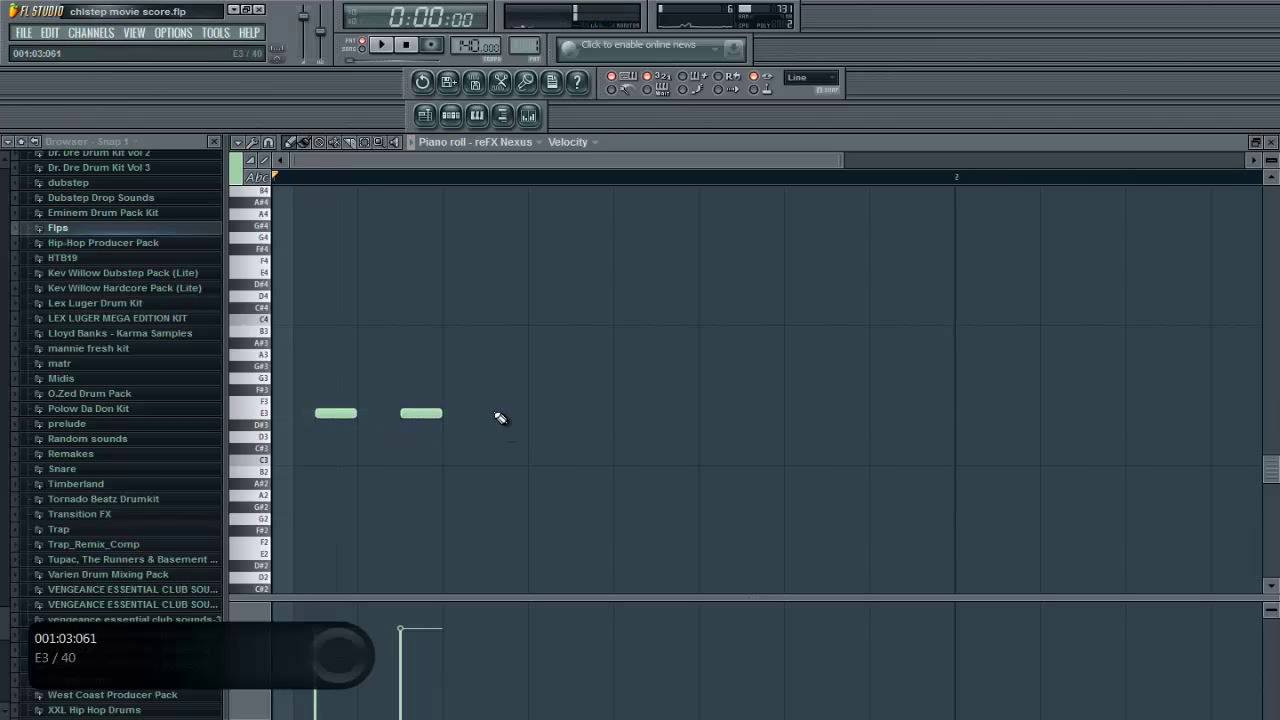
click(500, 414)
key(space)
click(576, 414)
Step: Add four short off-beat G3 notes in the second half of bar 1 of the bassline
click(655, 414)
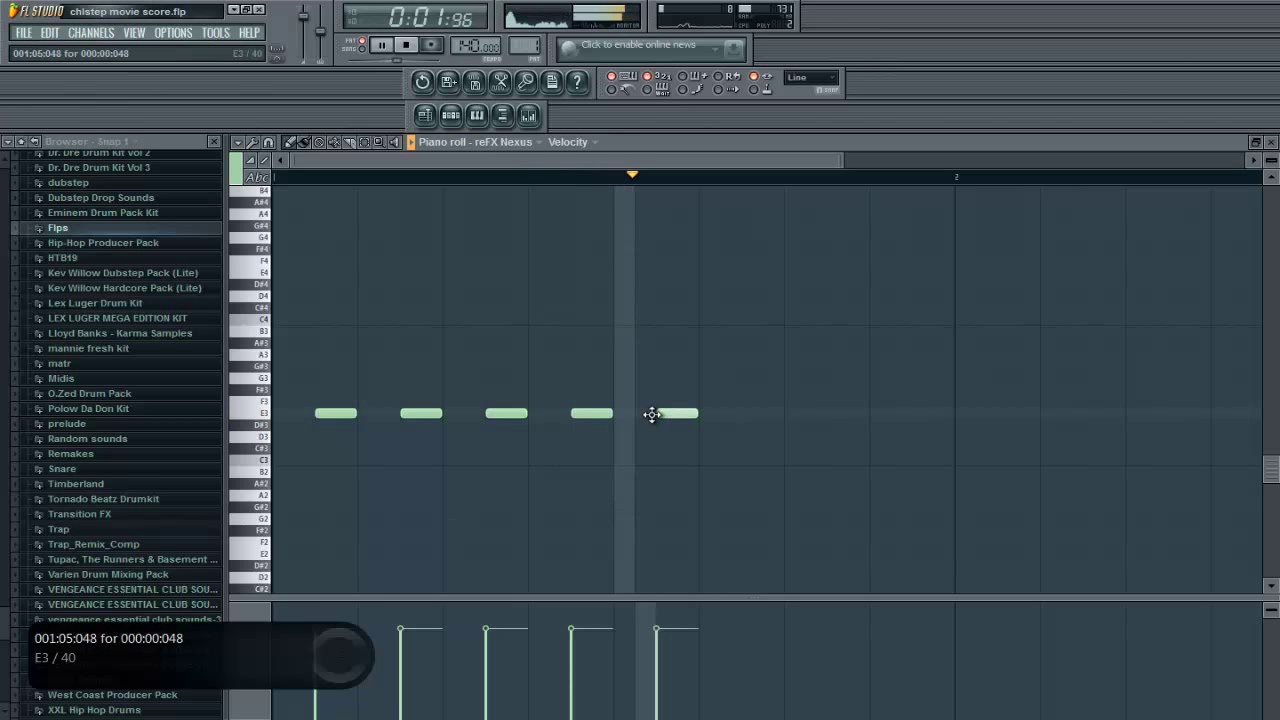
key(space)
drag(651, 414, 659, 379)
drag(743, 366, 932, 377)
click(818, 368)
Step: Add four short off-beat D#3 notes in the first half of bar 2 during playback
scroll(800, 450, down, 2)
drag(733, 468, 722, 421)
key(space)
click(782, 424)
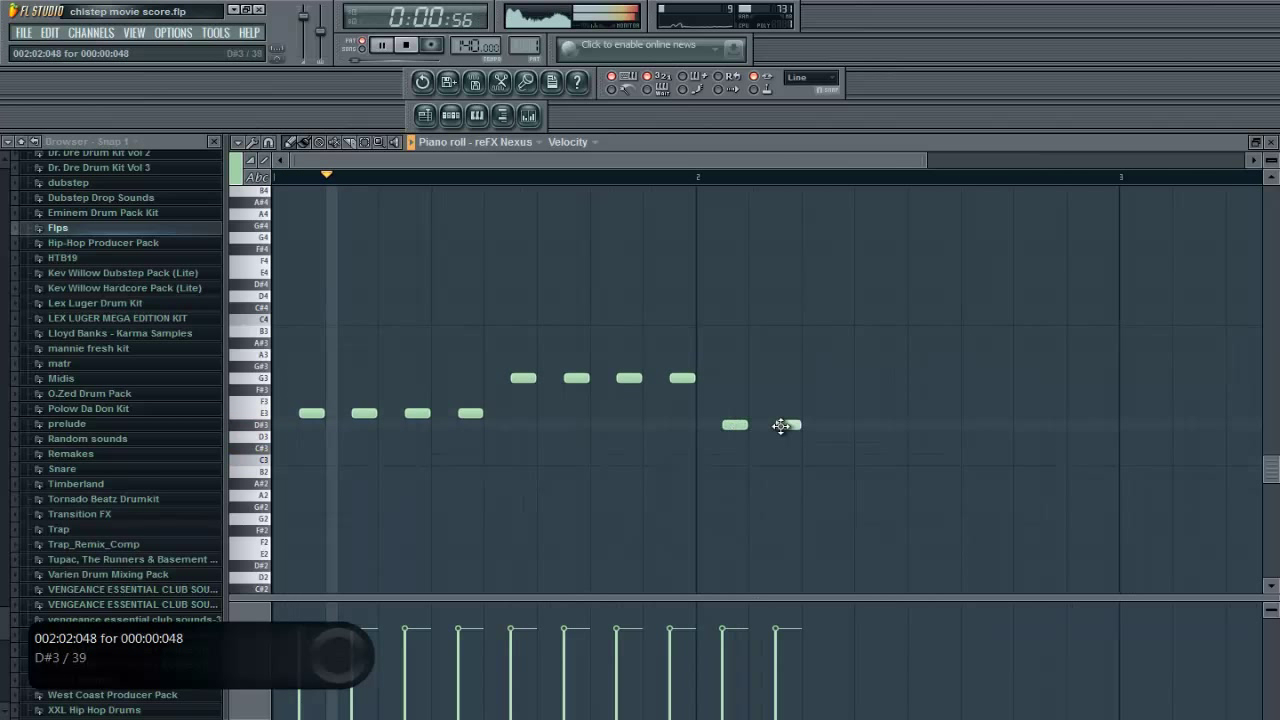
click(835, 425)
click(888, 425)
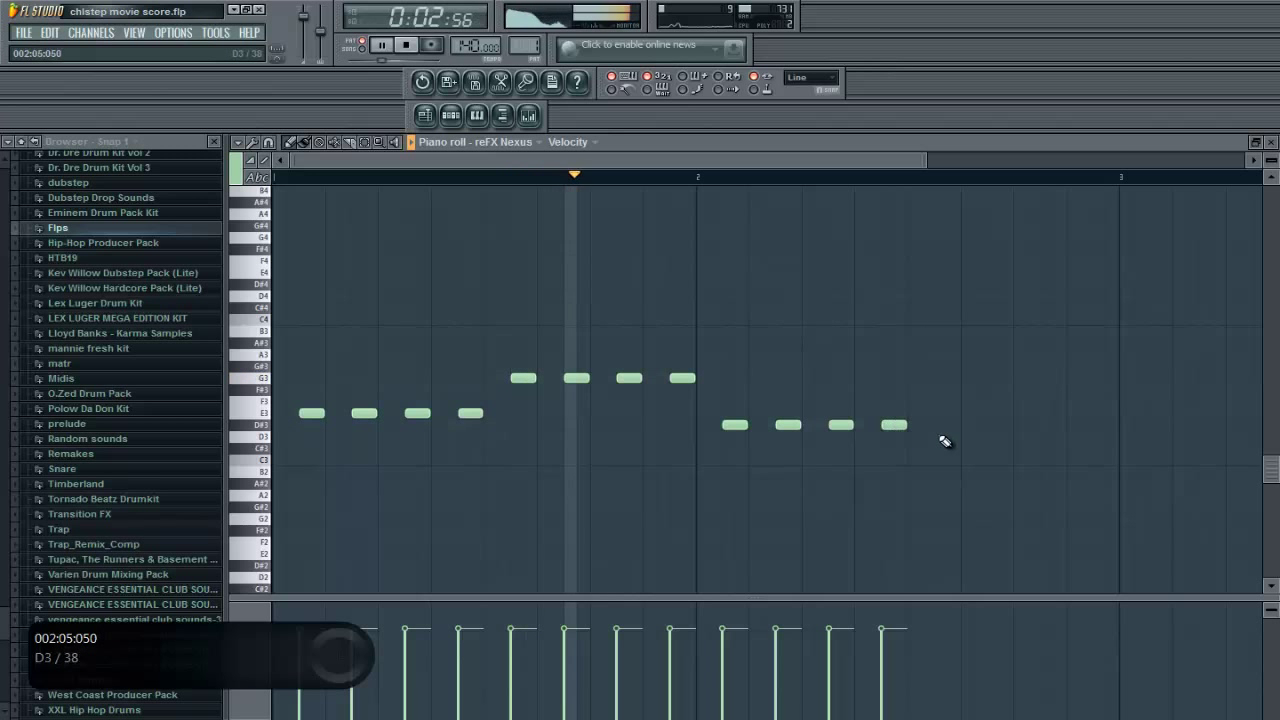
click(940, 425)
right_click(943, 425)
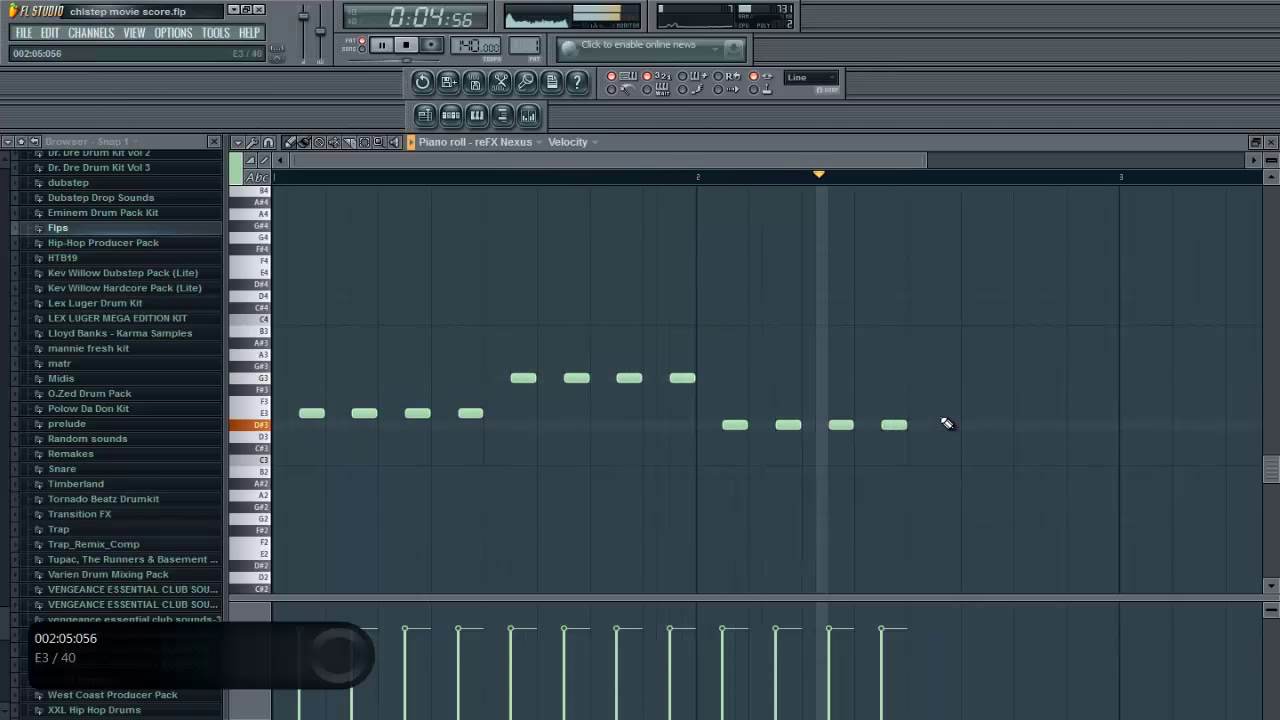
click(949, 367)
key(space)
right_click(962, 367)
Step: Finish the second half of bar 2 with three off-beat A3 notes and a last A#3, and return to the step sequencer
click(947, 355)
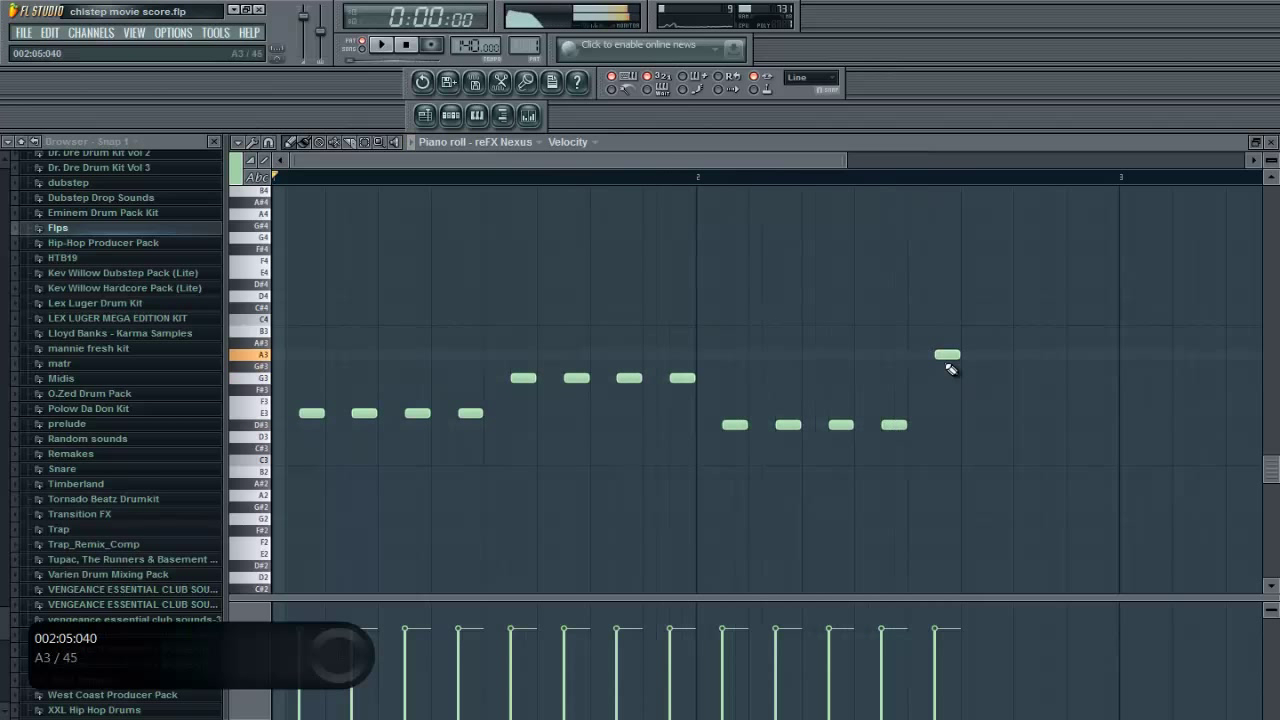
click(999, 355)
click(1040, 354)
drag(1041, 351, 1056, 354)
click(1095, 344)
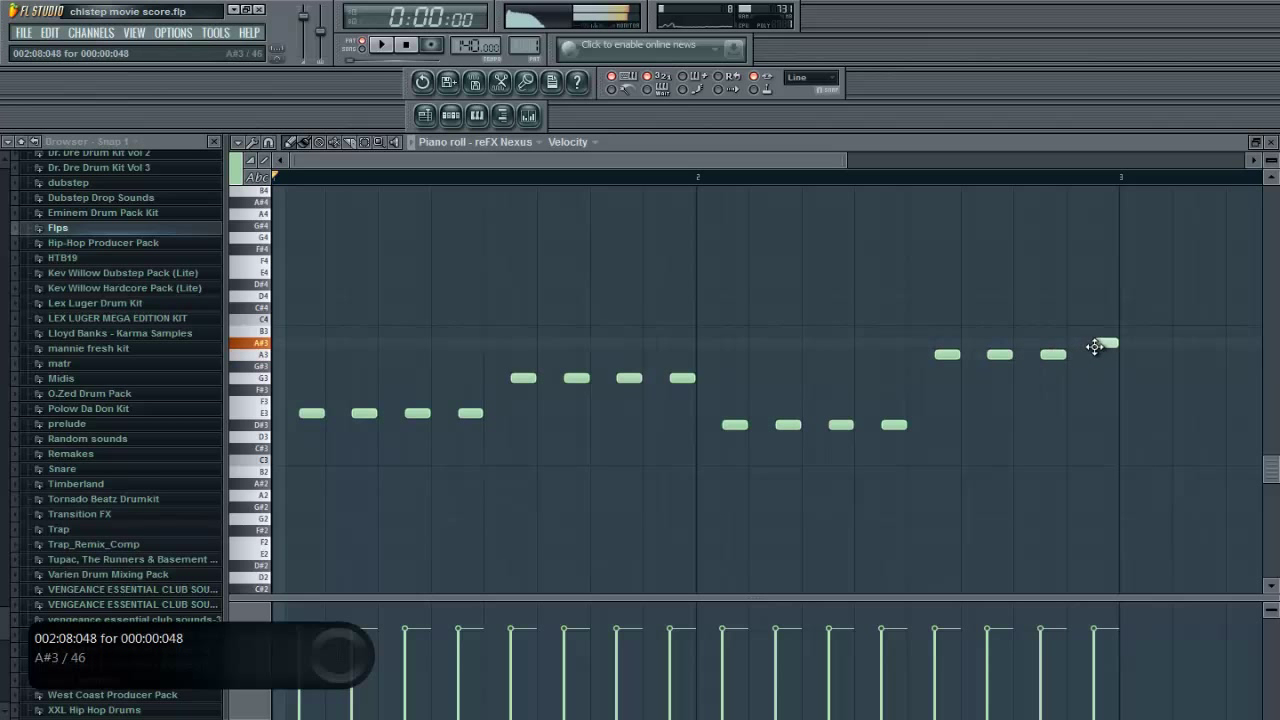
key(F7)
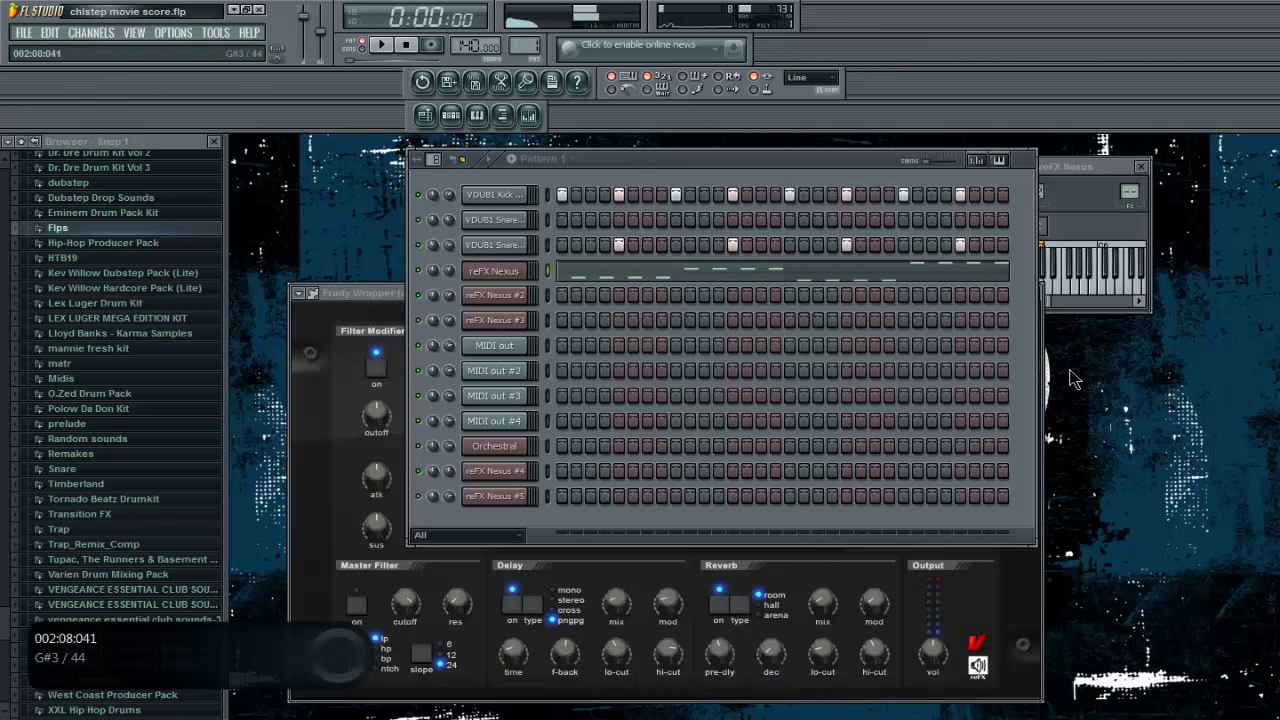
Step: Draw rising short notes E5, F#5, G5 and B5 at the start of bar 1 in the reFX Nexus #2 piano roll
right_click(532, 297)
click(562, 297)
drag(328, 379, 291, 408)
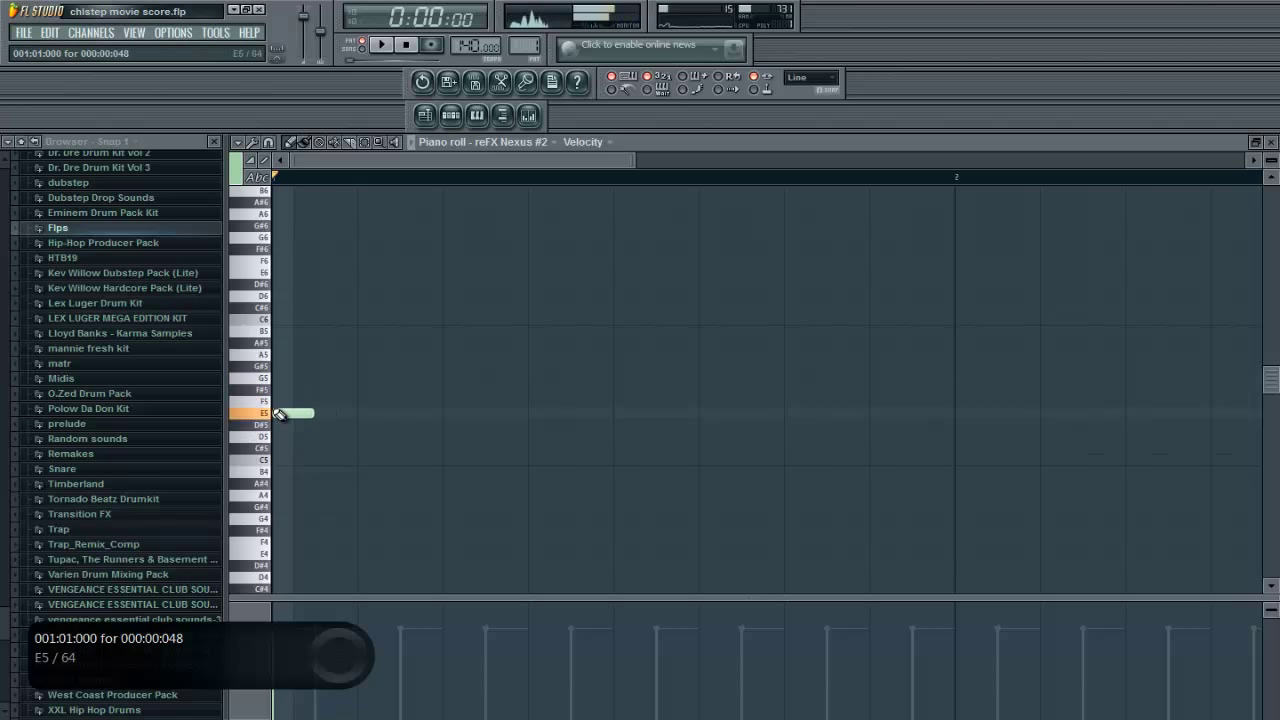
click(363, 389)
click(452, 379)
drag(545, 356, 534, 331)
key(space)
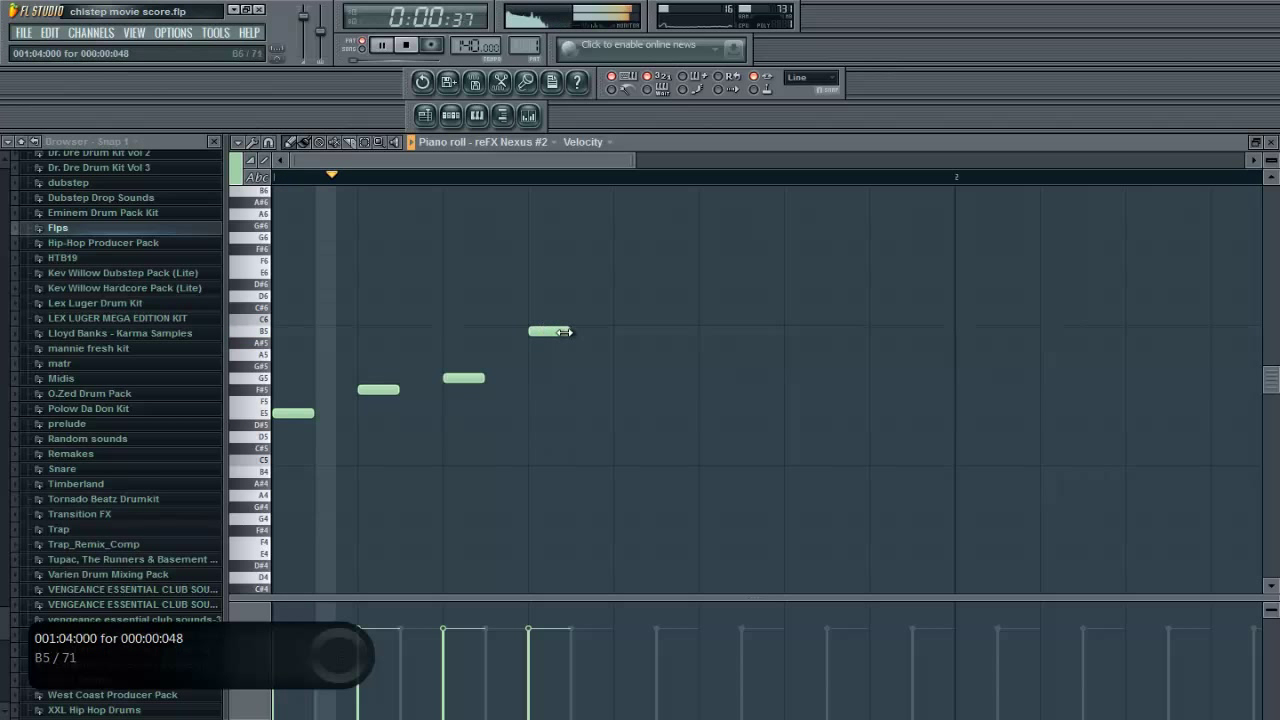
Step: Continue the piano melody with C6 and B5 in bar 1 and A5 at the start of bar 2
click(622, 320)
drag(814, 334, 880, 330)
key(space)
click(964, 356)
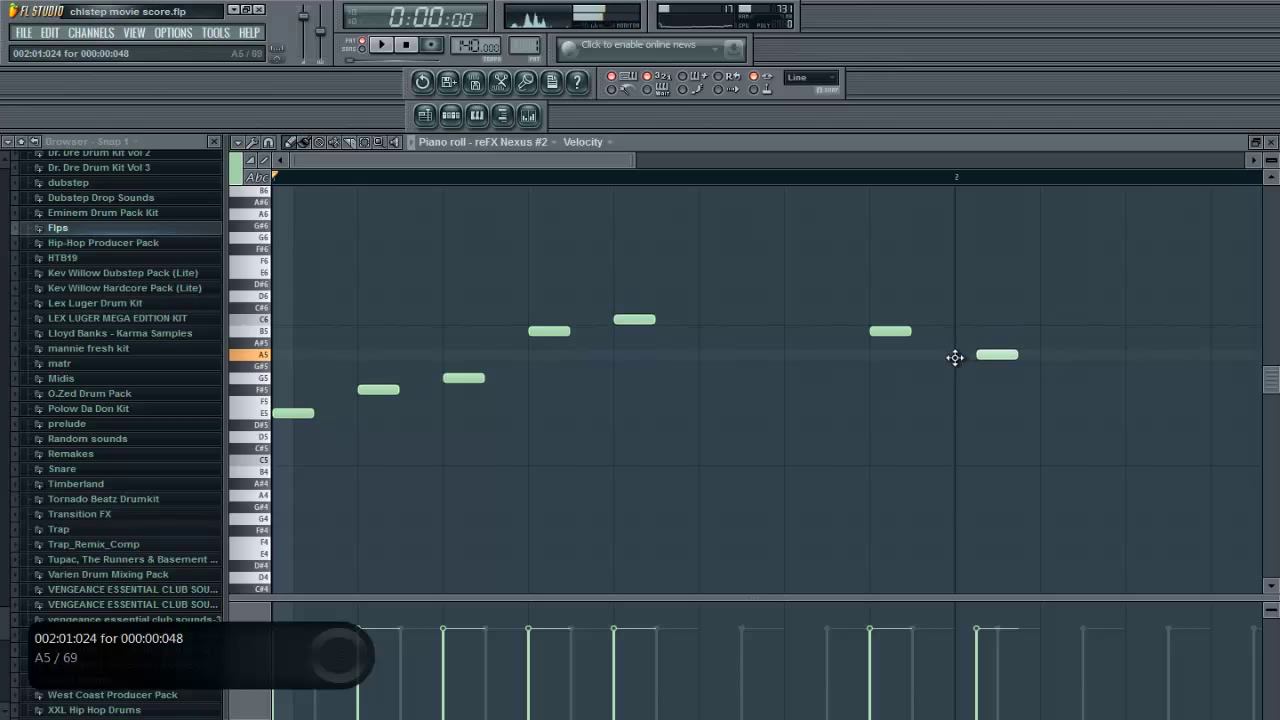
drag(955, 358, 948, 362)
key(space)
Step: Complete bar 2 of the piano melody with G5, F#5 and D#5, and return to the step sequencer during playback
scroll(930, 382, down, 1)
scroll(955, 386, down, 1)
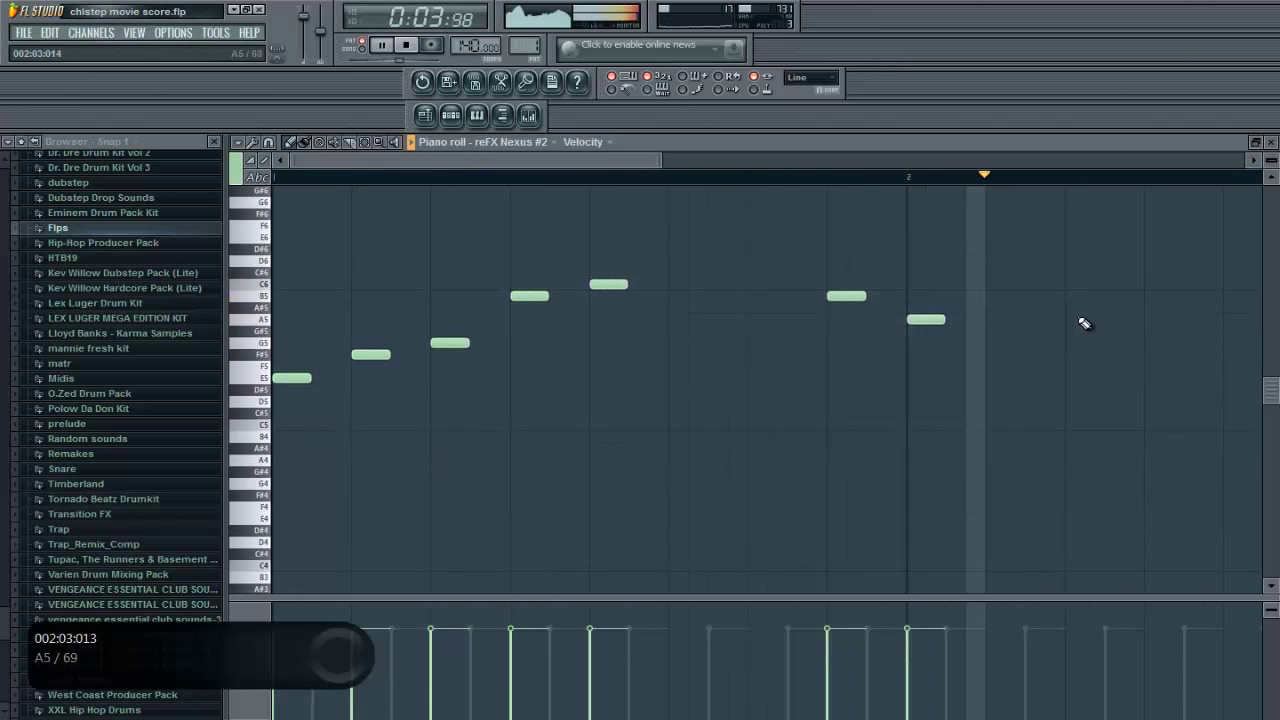
click(1155, 343)
click(1228, 355)
key(space)
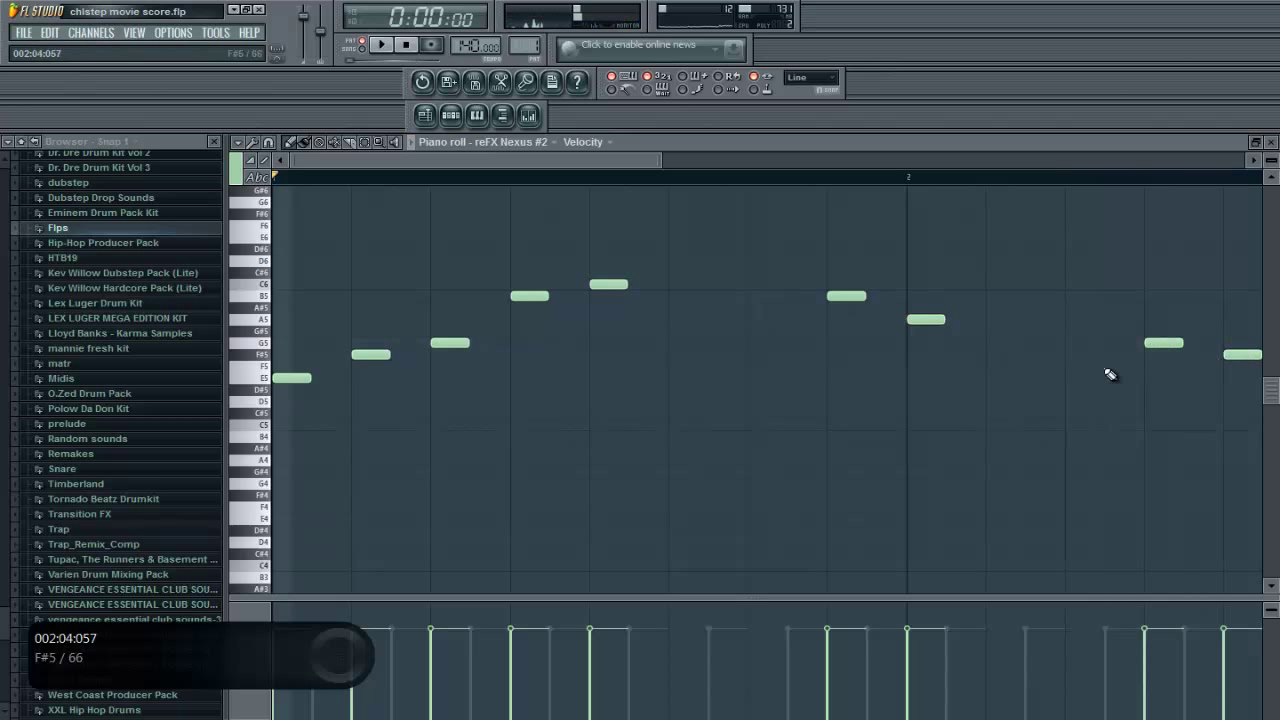
scroll(1110, 374, down, 1)
click(990, 180)
key(space)
click(1110, 390)
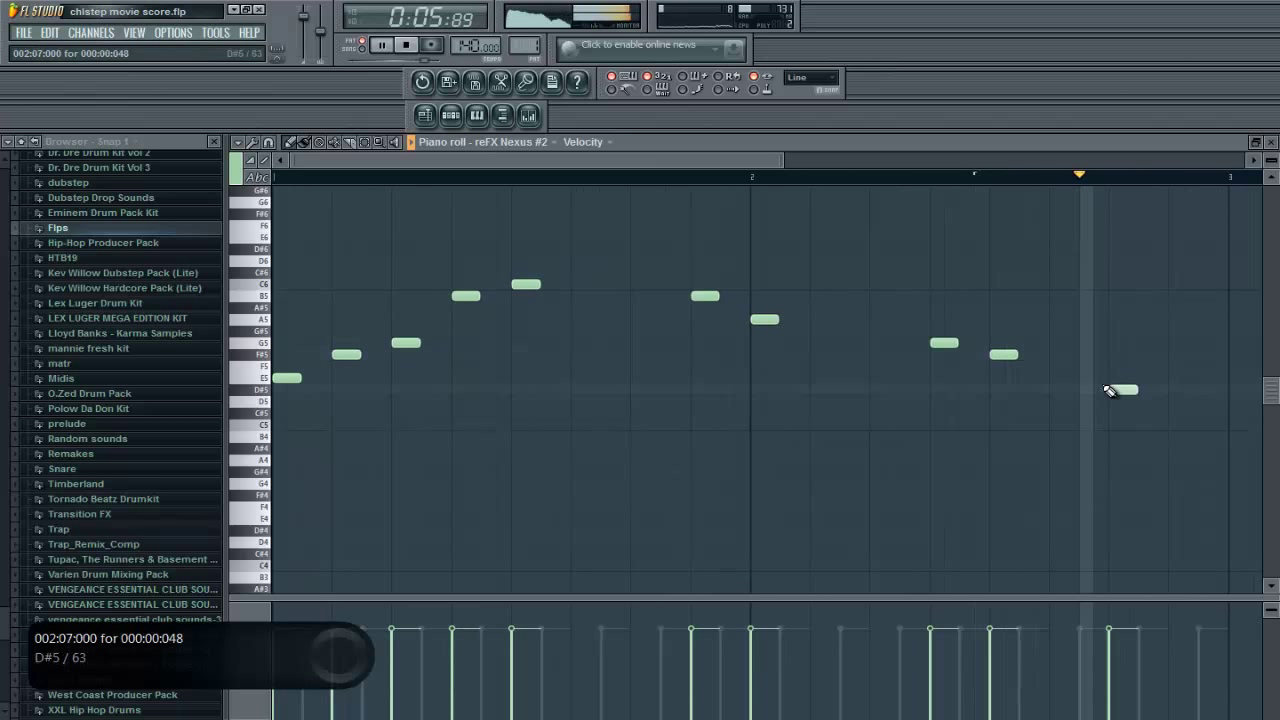
key(F7)
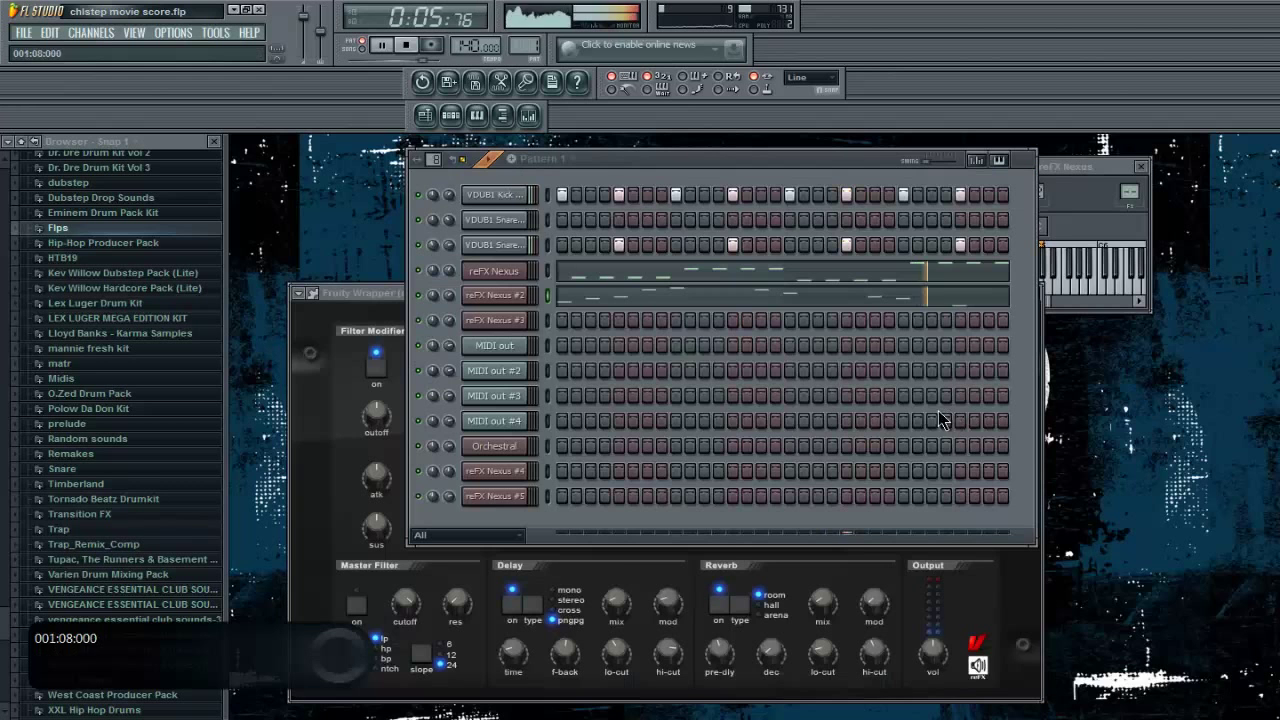
Step: Open the reFX Nexus #3 channel and audition bass and drum presets from the XP Dance Vol 2 category, including DR Dance Tablas
click(494, 320)
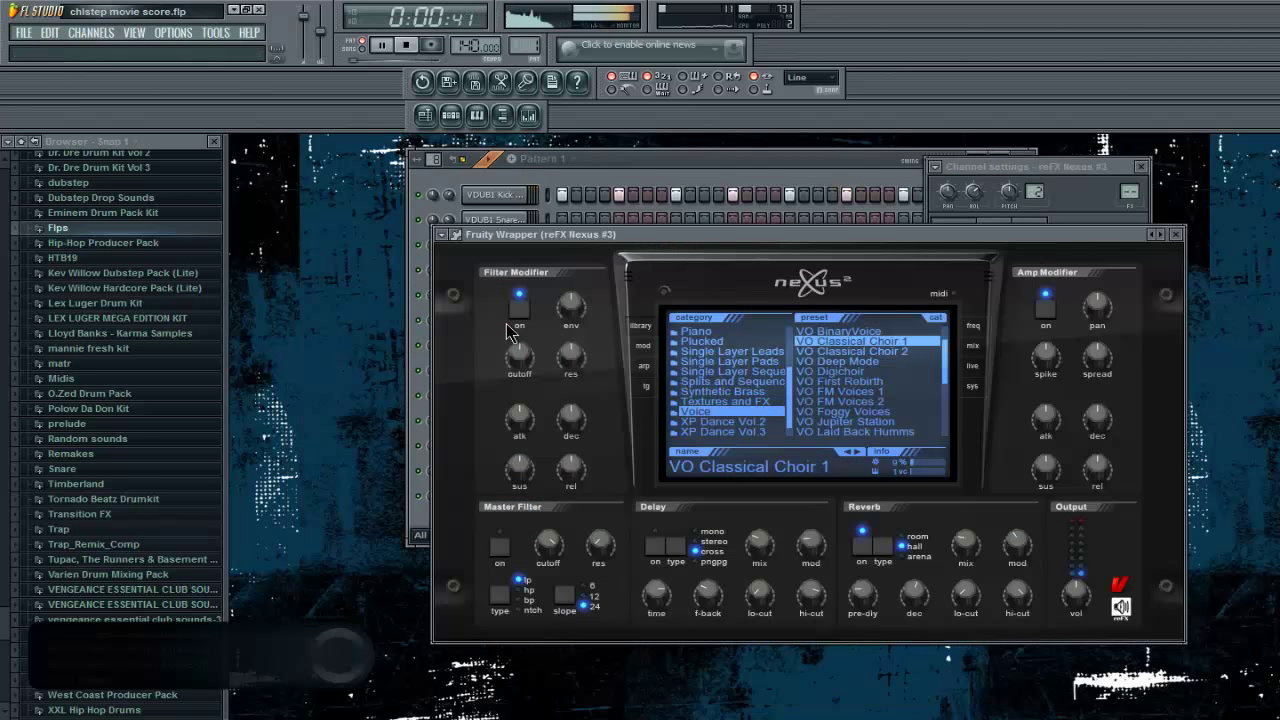
scroll(707, 375, down, 1)
click(709, 372)
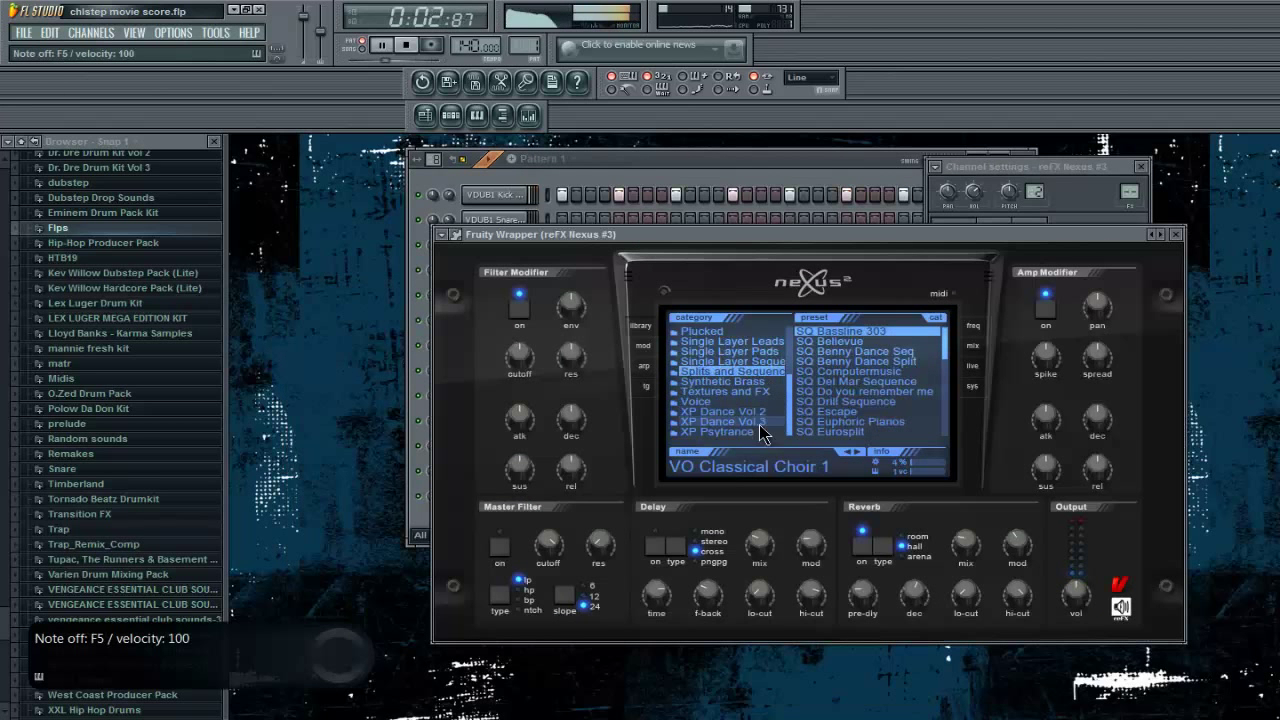
click(755, 411)
click(835, 401)
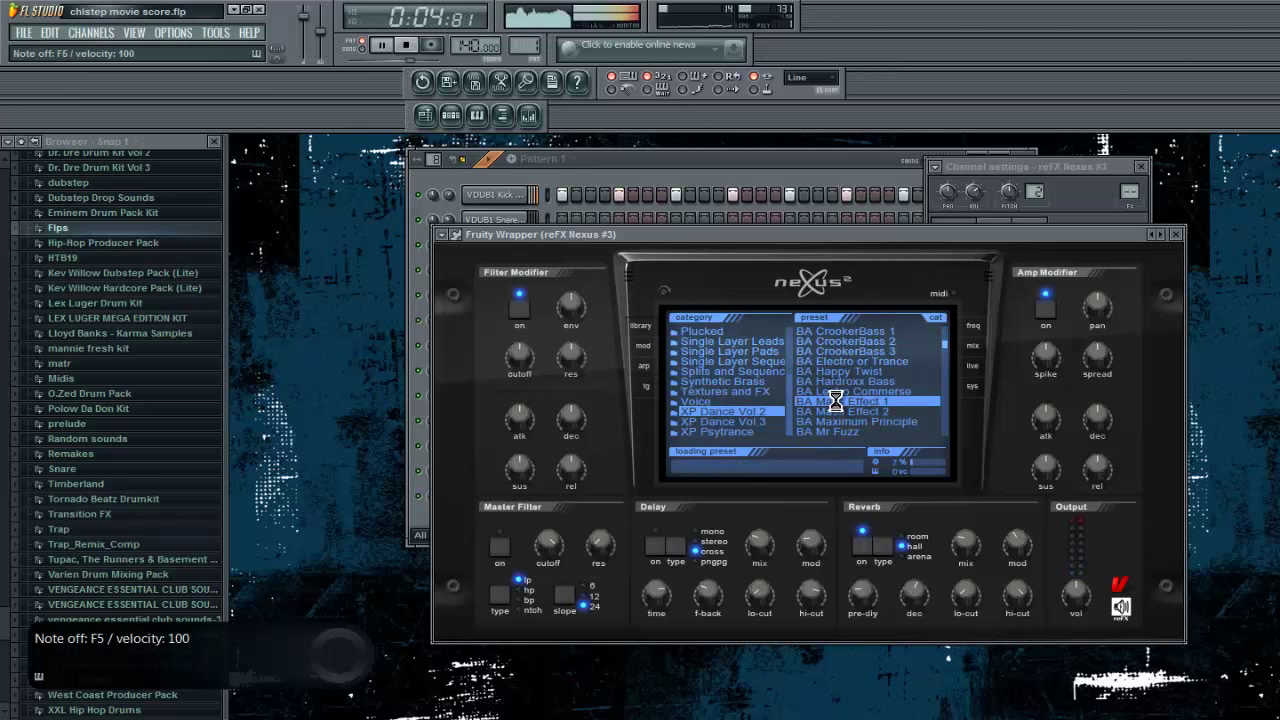
scroll(835, 401, down, 5)
click(860, 402)
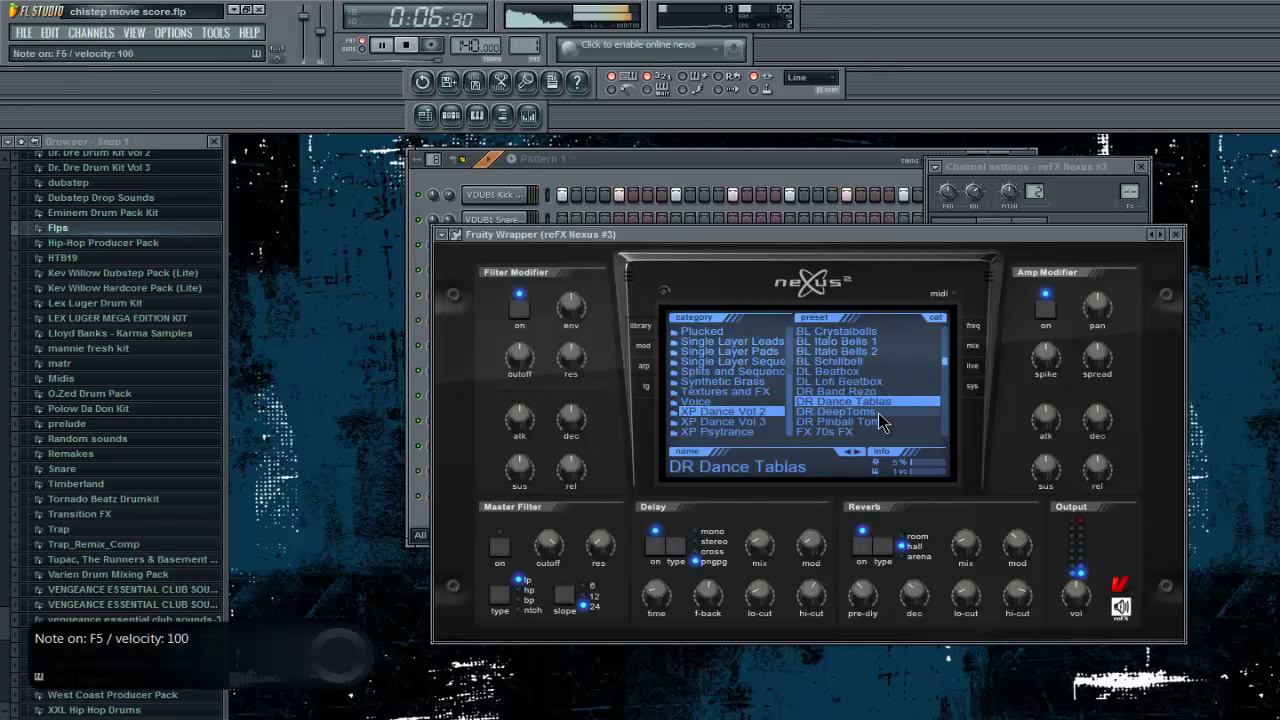
Step: Audition LD Discotronic 1 and LD Daft da Funk, load the LD Magnatron preset, and close the reFX Nexus #3 window
scroll(880, 415, down, 4)
click(868, 411)
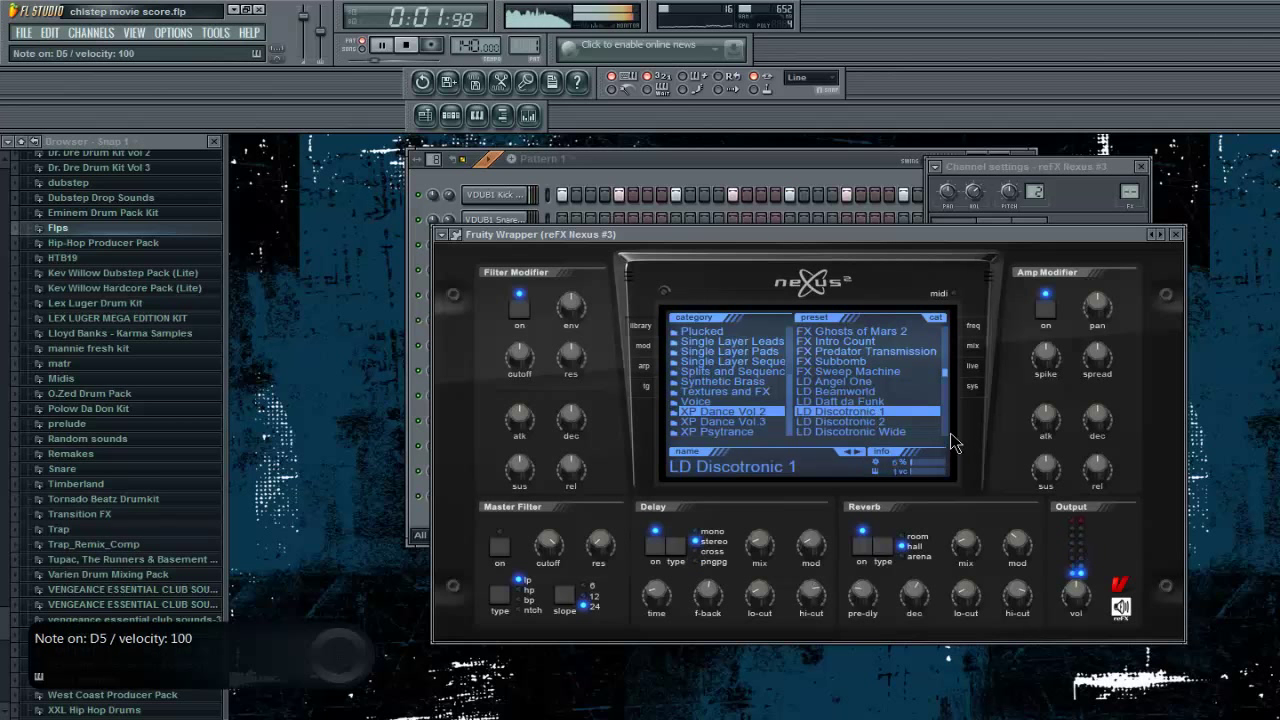
click(868, 402)
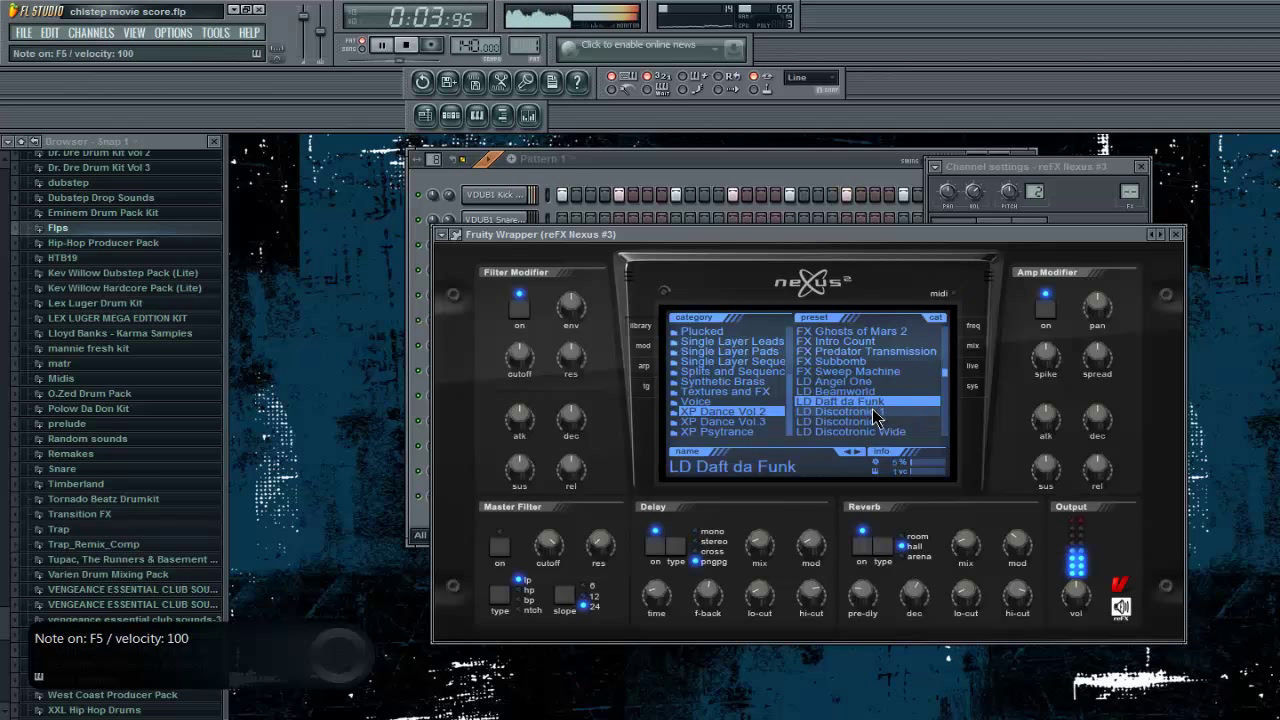
scroll(875, 416, down, 3)
click(875, 412)
click(886, 391)
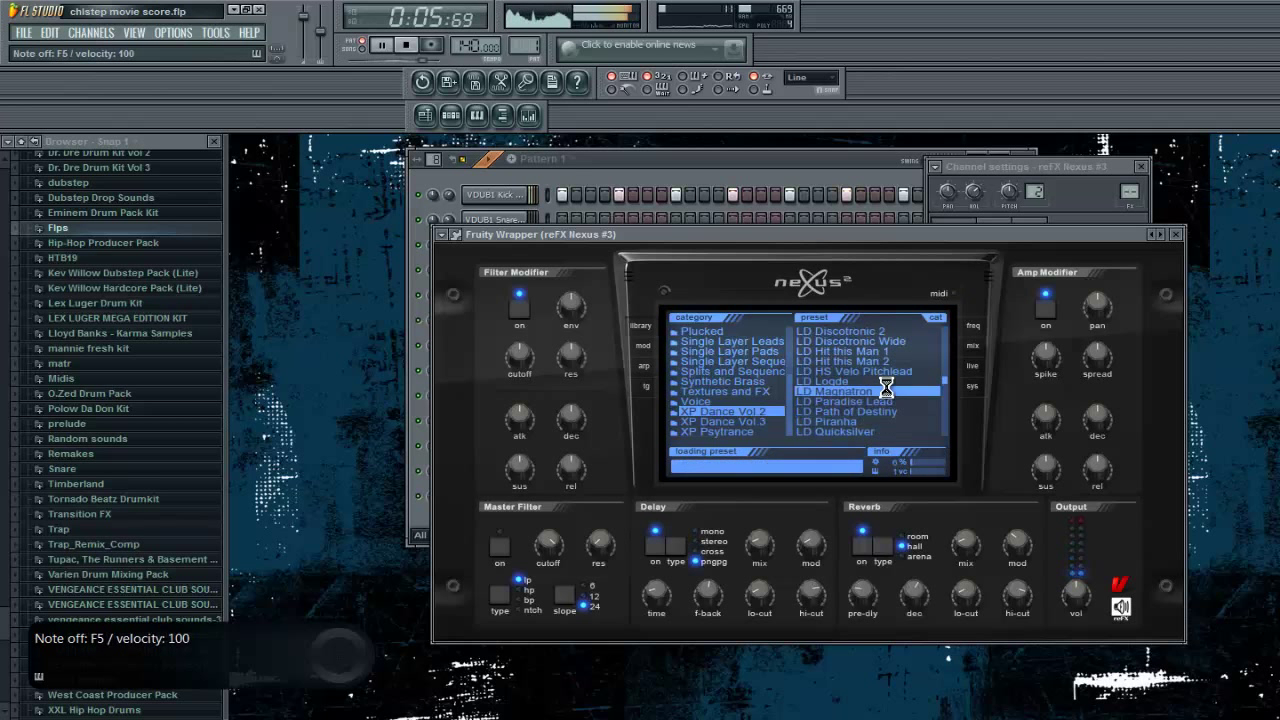
key(Escape)
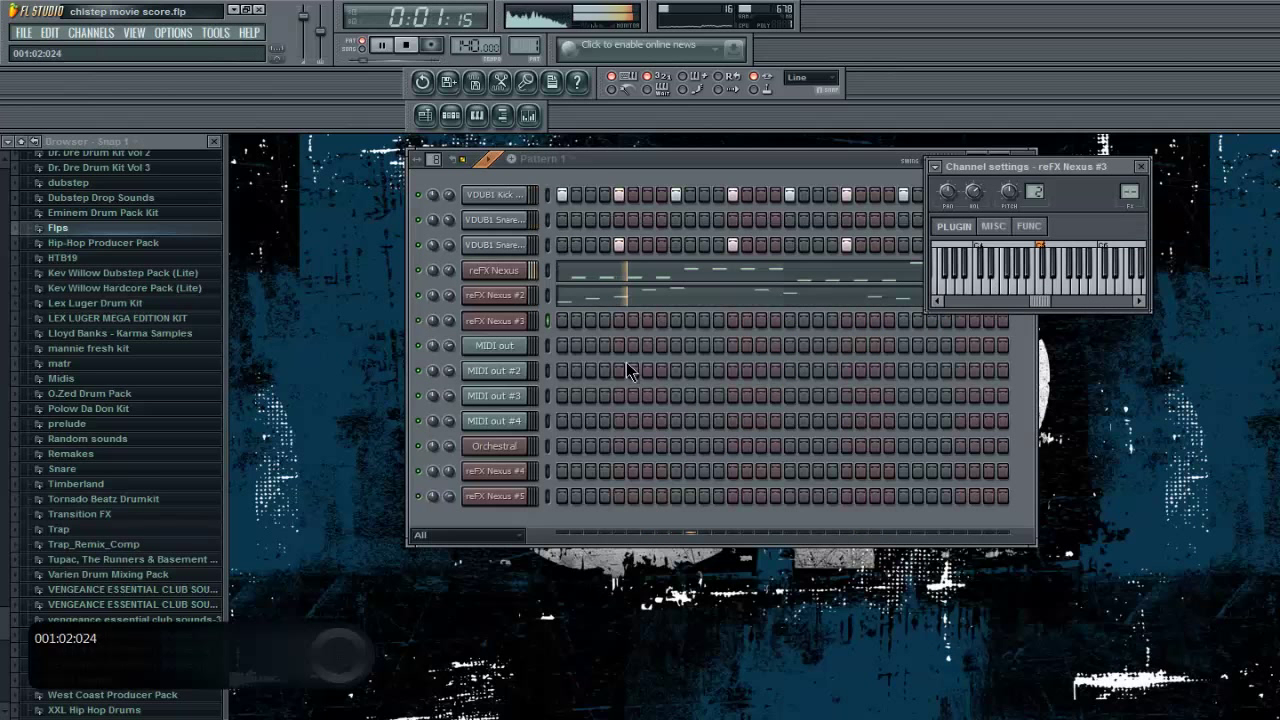
Step: Copy the reFX Nexus #2 notes into the reFX Nexus #3 channel, open its piano roll and stop playback
right_click(527, 290)
mouse_move(573, 377)
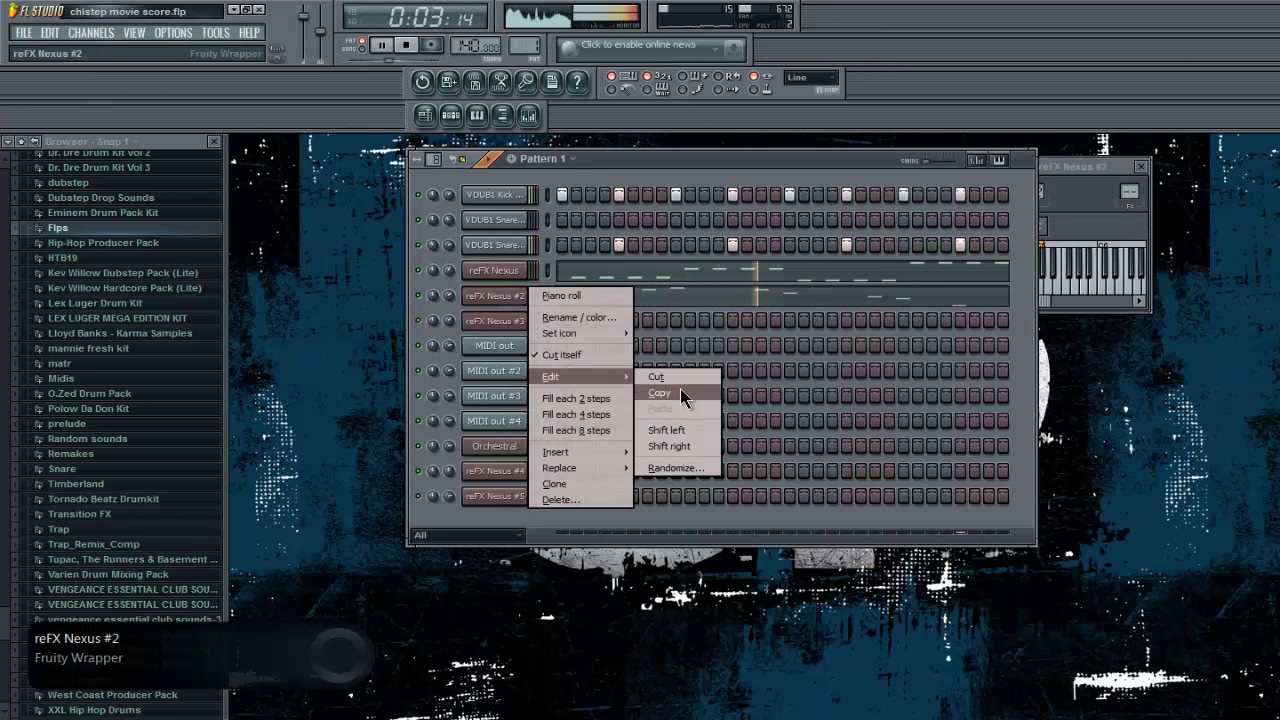
click(680, 392)
right_click(527, 318)
mouse_move(576, 401)
click(662, 433)
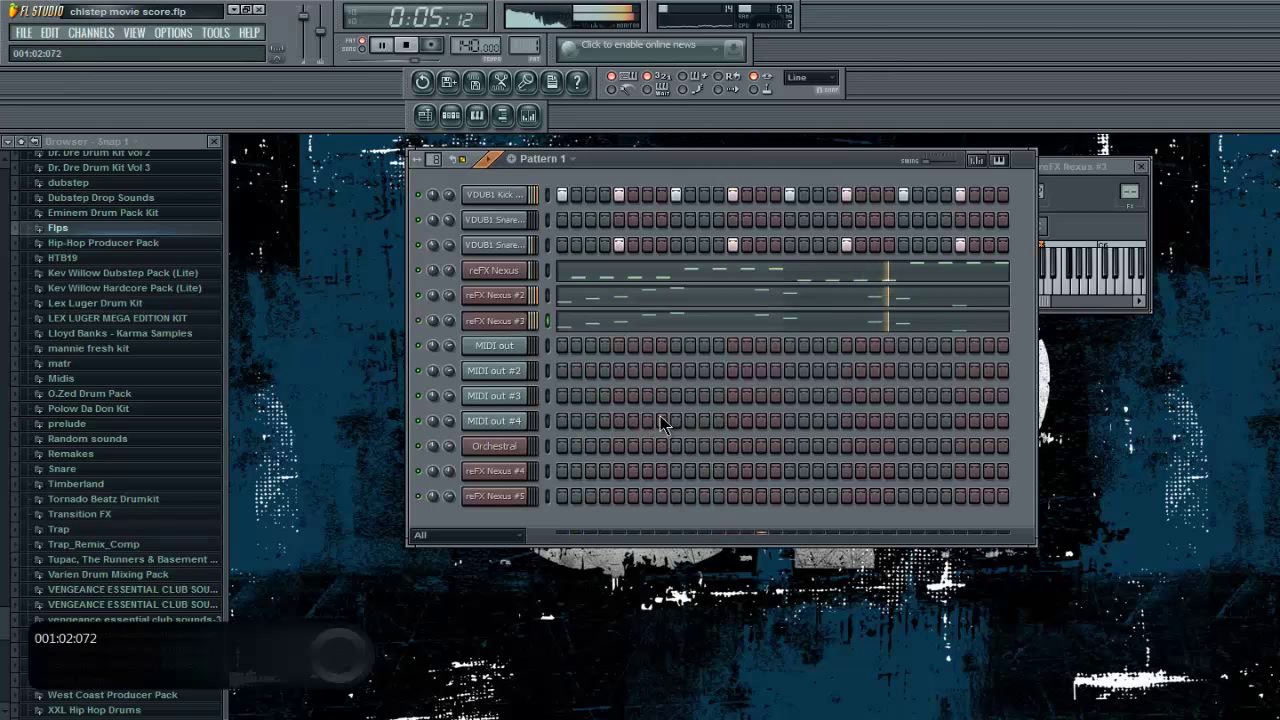
click(588, 325)
key(space)
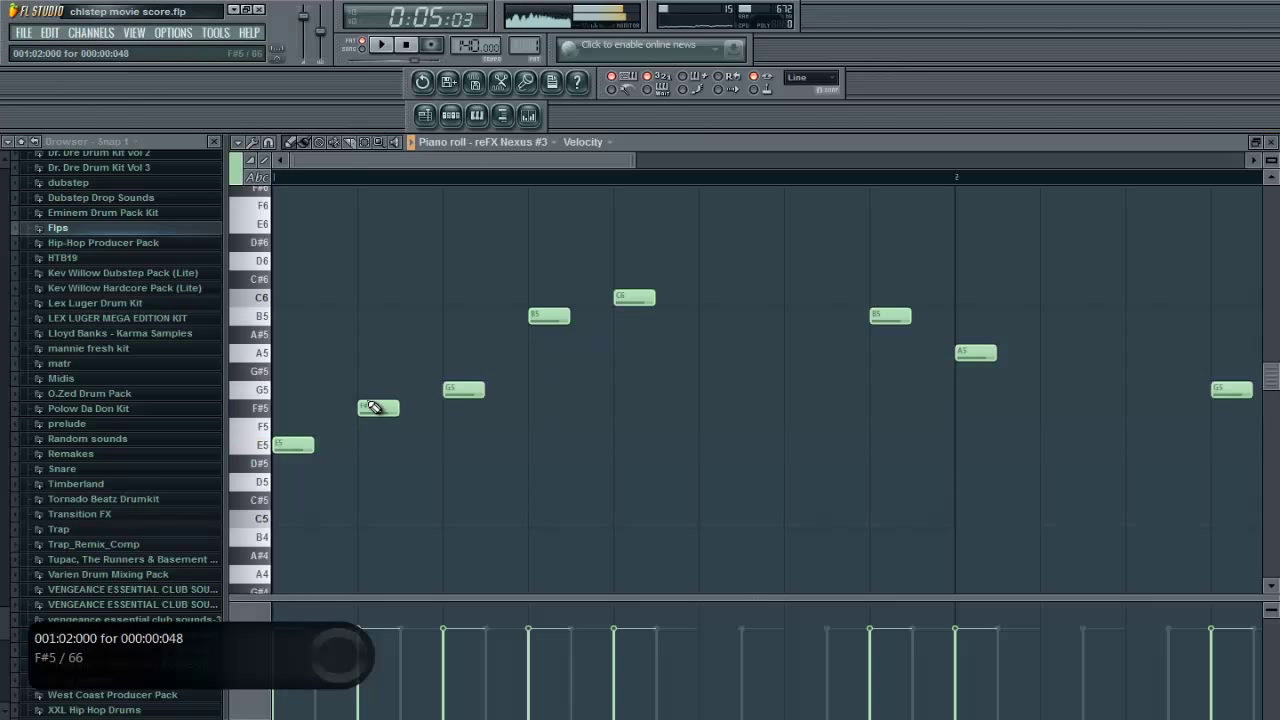
Step: Shorten the opening E5, replace F#5 with a short E5, and add a short B5 after each E5
drag(310, 447, 291, 447)
click(316, 323)
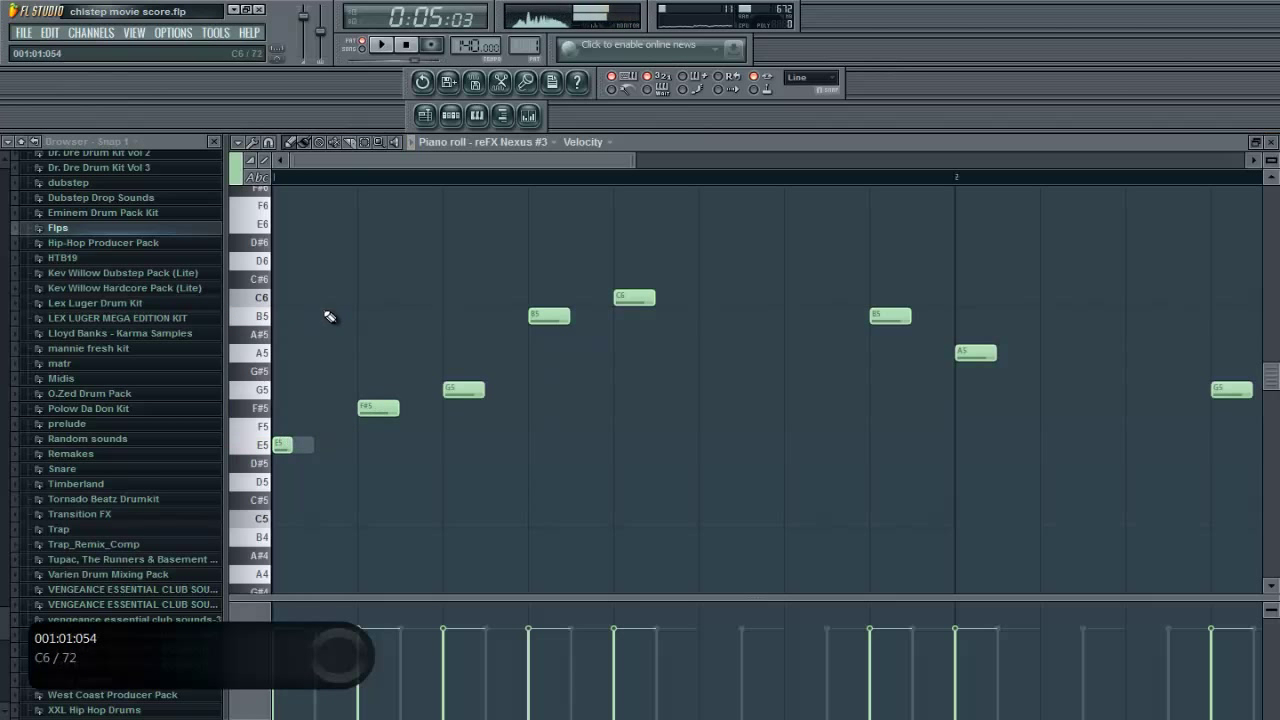
click(330, 317)
right_click(375, 408)
click(367, 444)
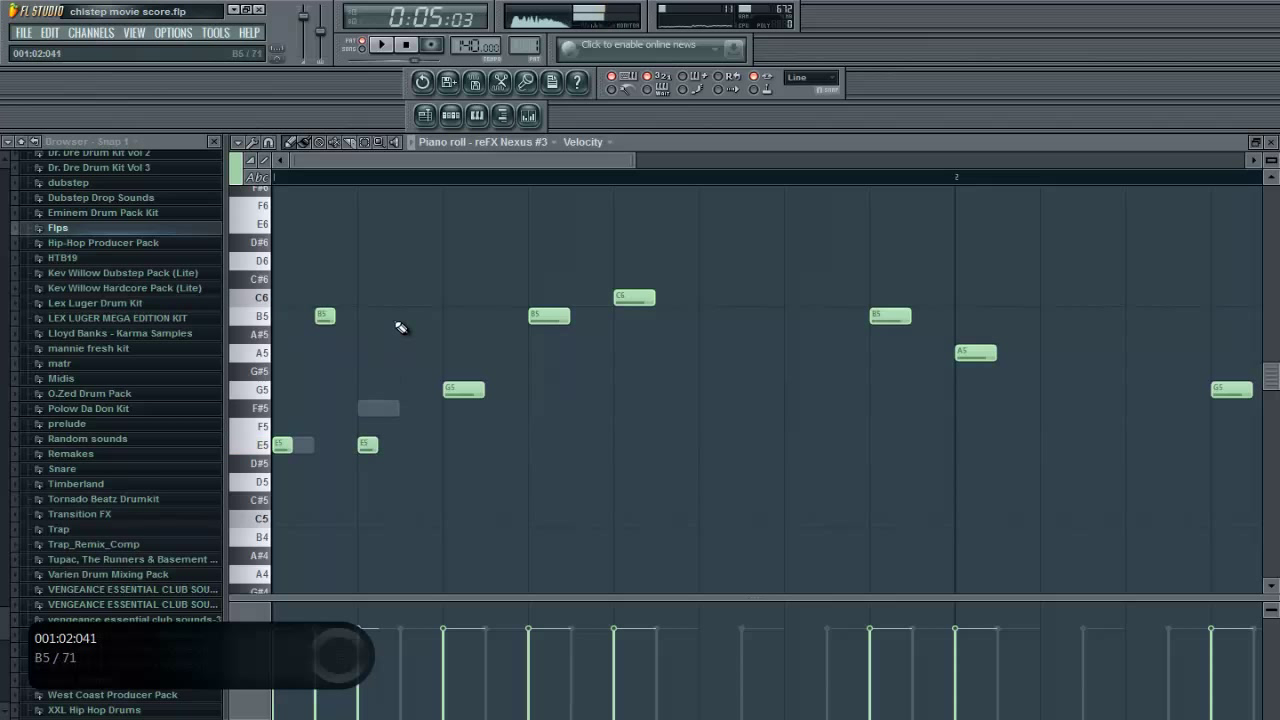
key(space)
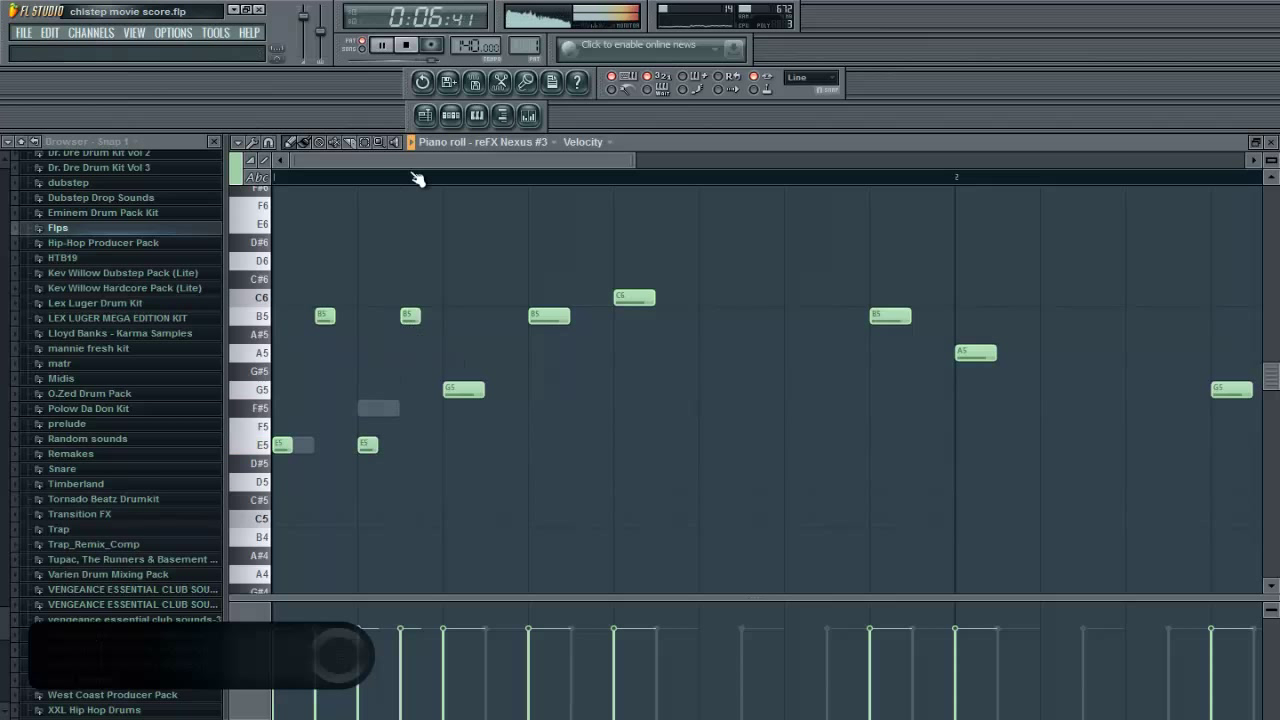
key(space)
Step: Add a short C6 on beat step 3 of bar 1, replace the G5 with a short E5, and preview from the start
click(453, 297)
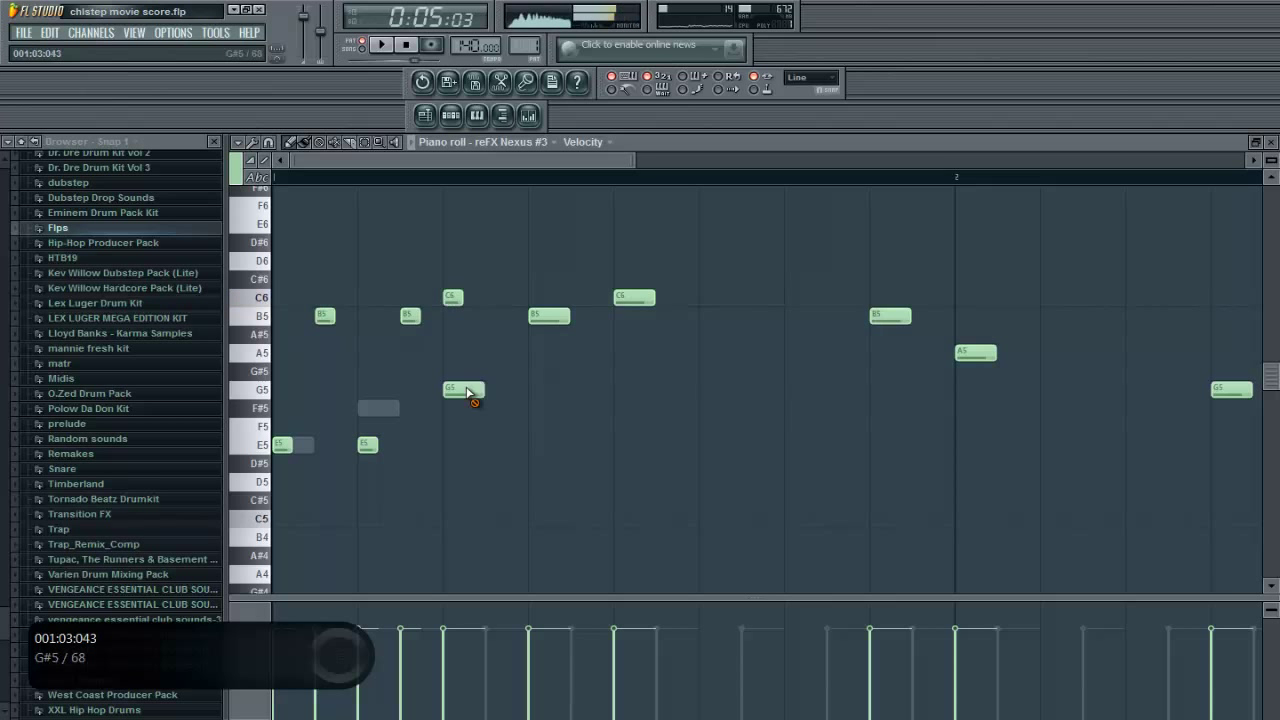
drag(475, 392, 494, 454)
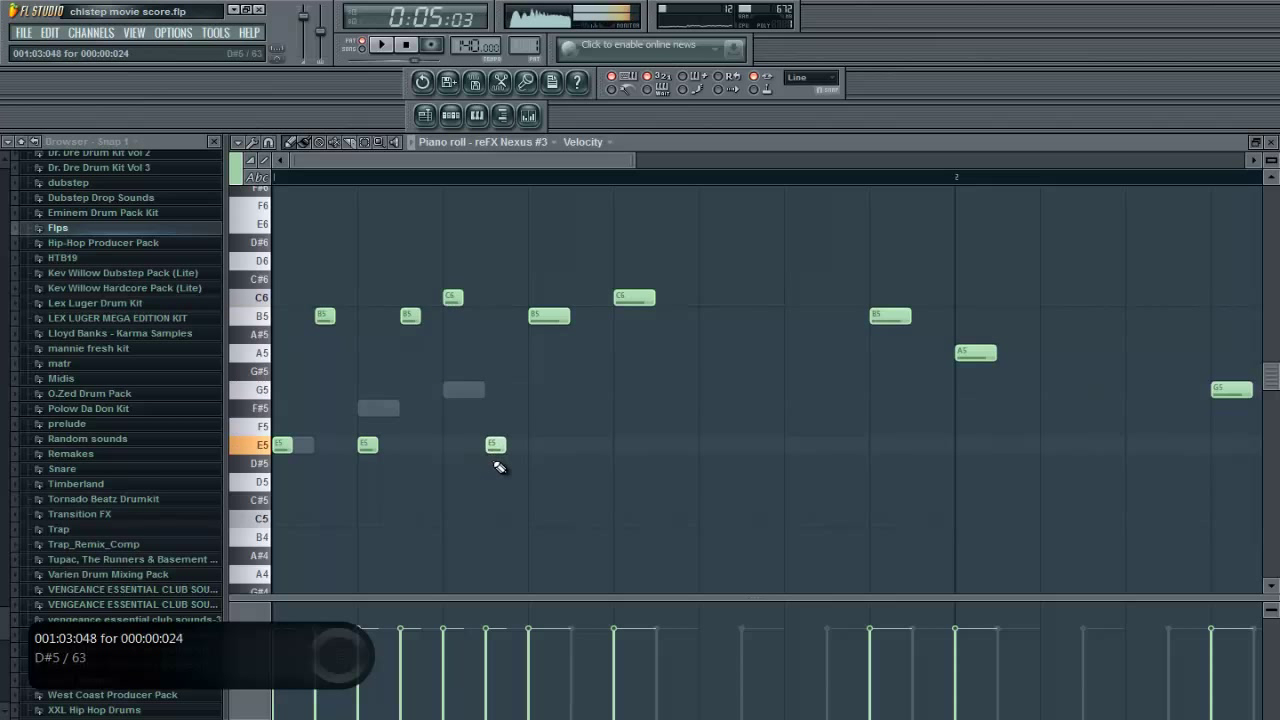
key(space)
click(406, 46)
click(406, 46)
key(space)
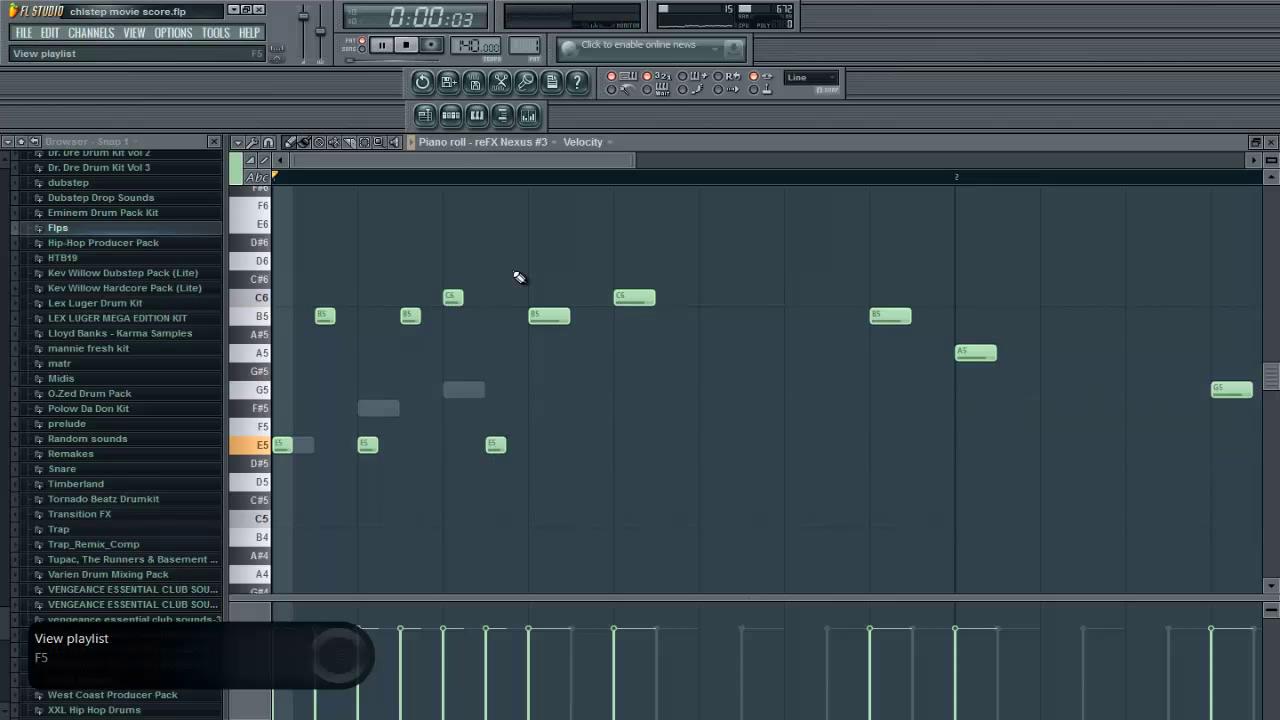
key(space)
Step: Replace the long B5 and C6 mid-bar 1 with short B5, A5, E6 and D6 notes, and preview the melody
right_click(548, 318)
click(537, 316)
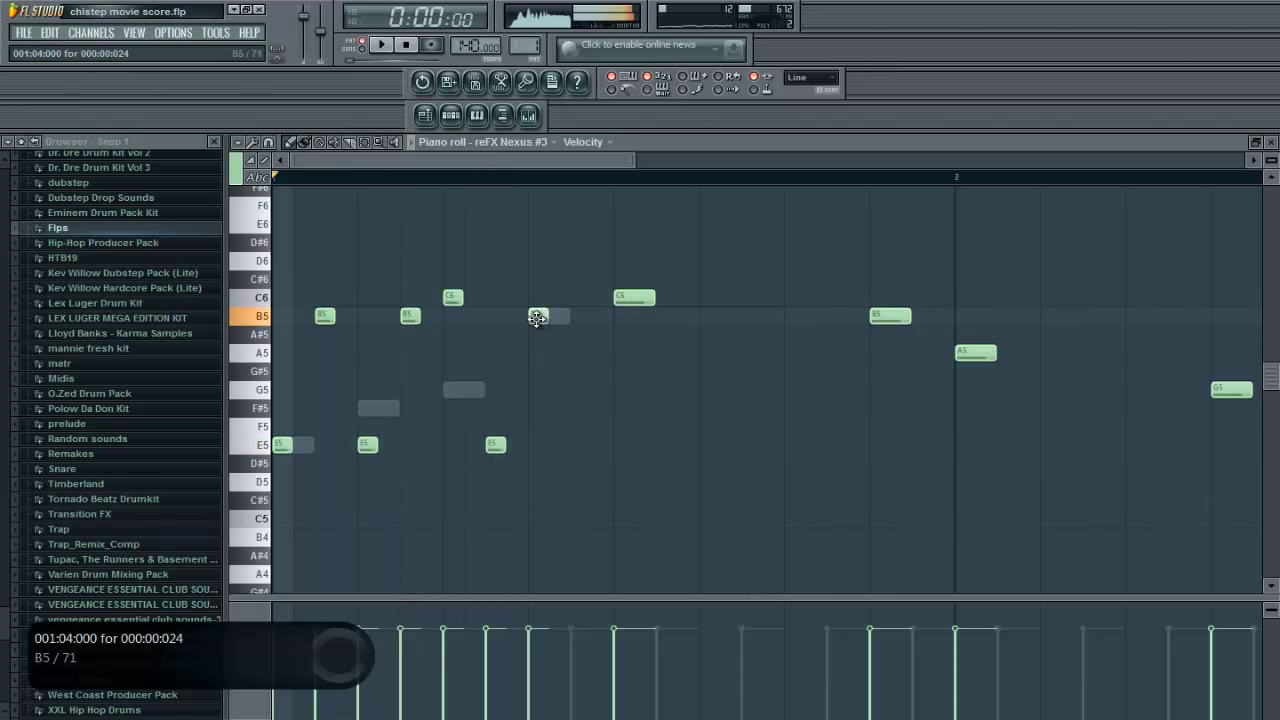
click(572, 350)
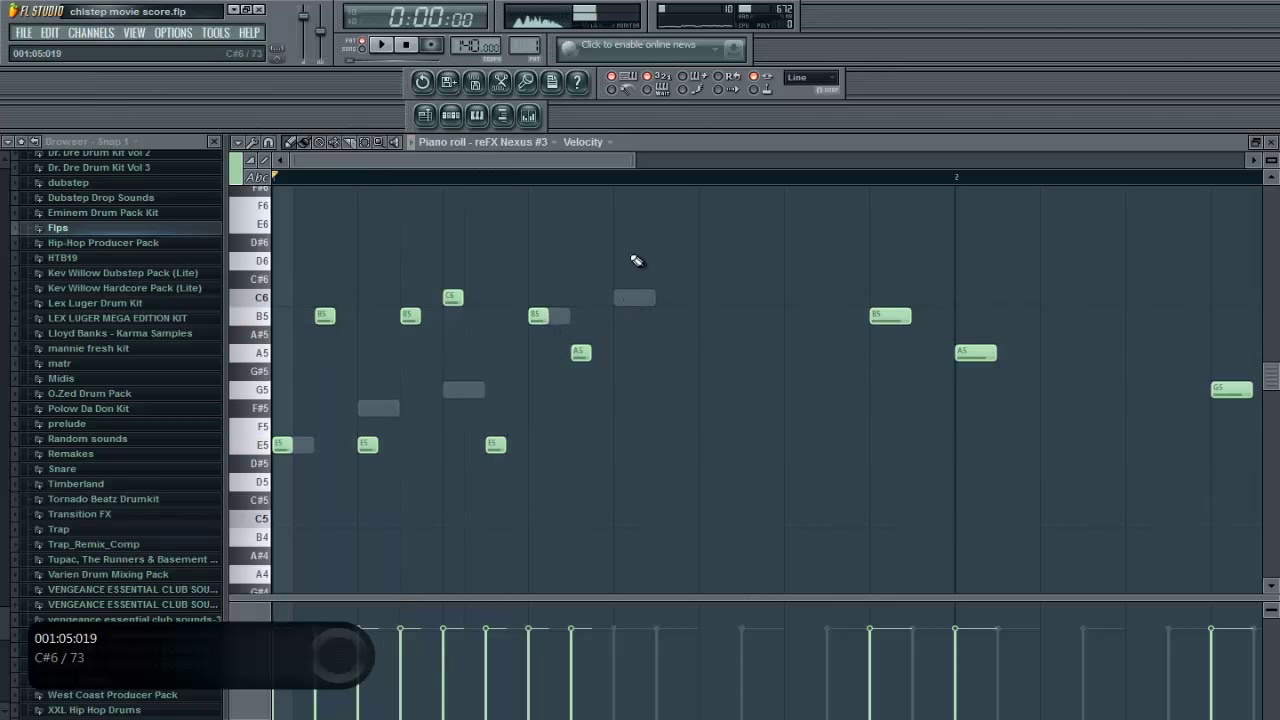
click(622, 225)
key(space)
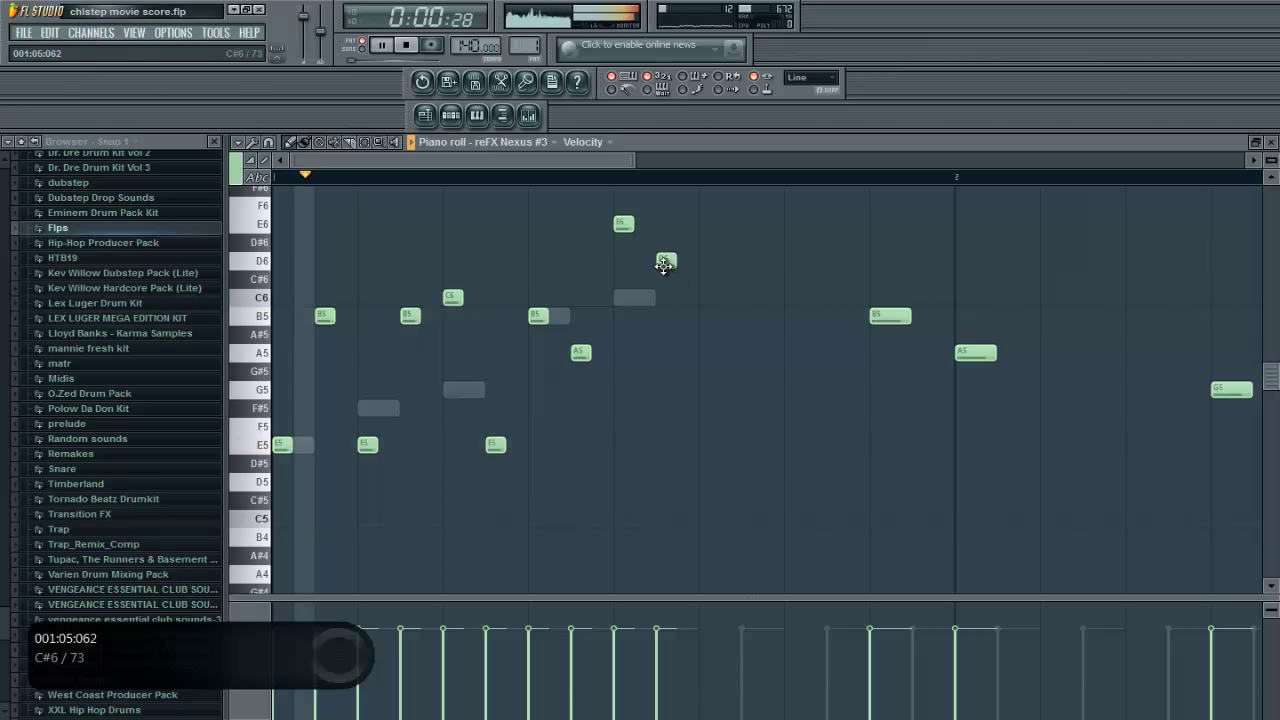
key(space)
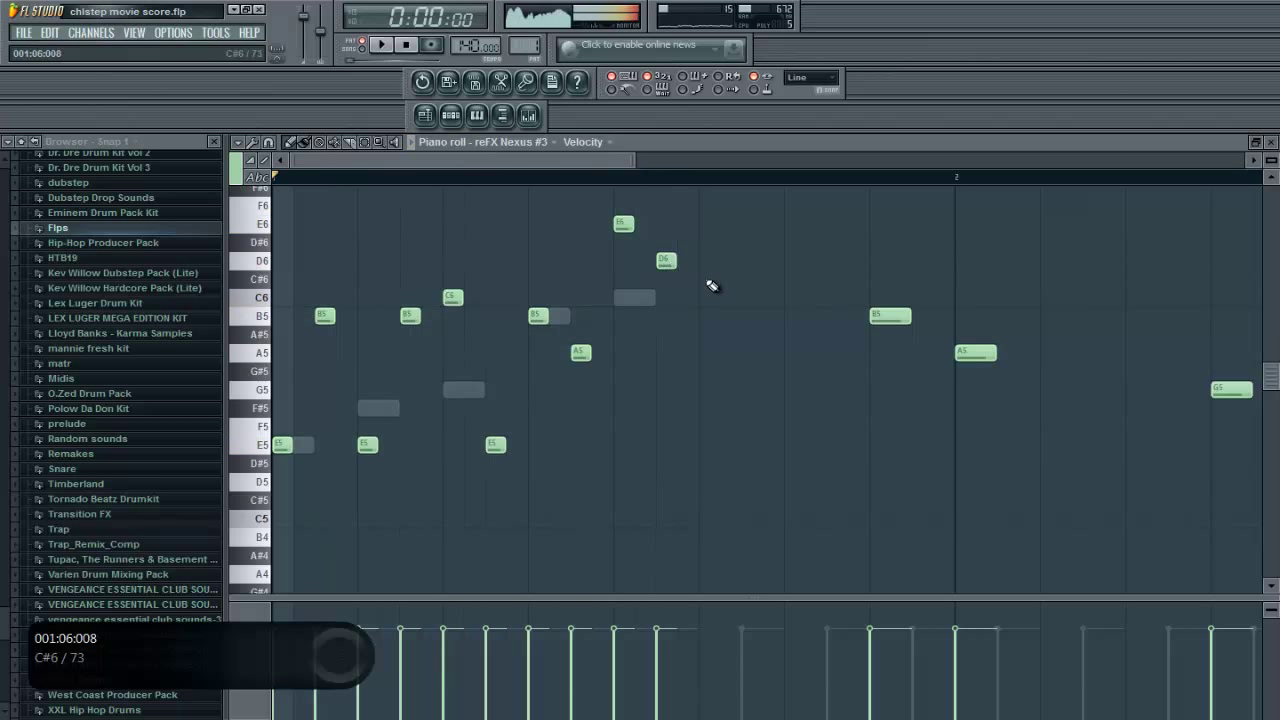
Step: Fill the rest of bar 1 with short C6, B5, A5, C6, B5 and G5 notes, replacing the long B5
drag(708, 284, 750, 315)
click(794, 352)
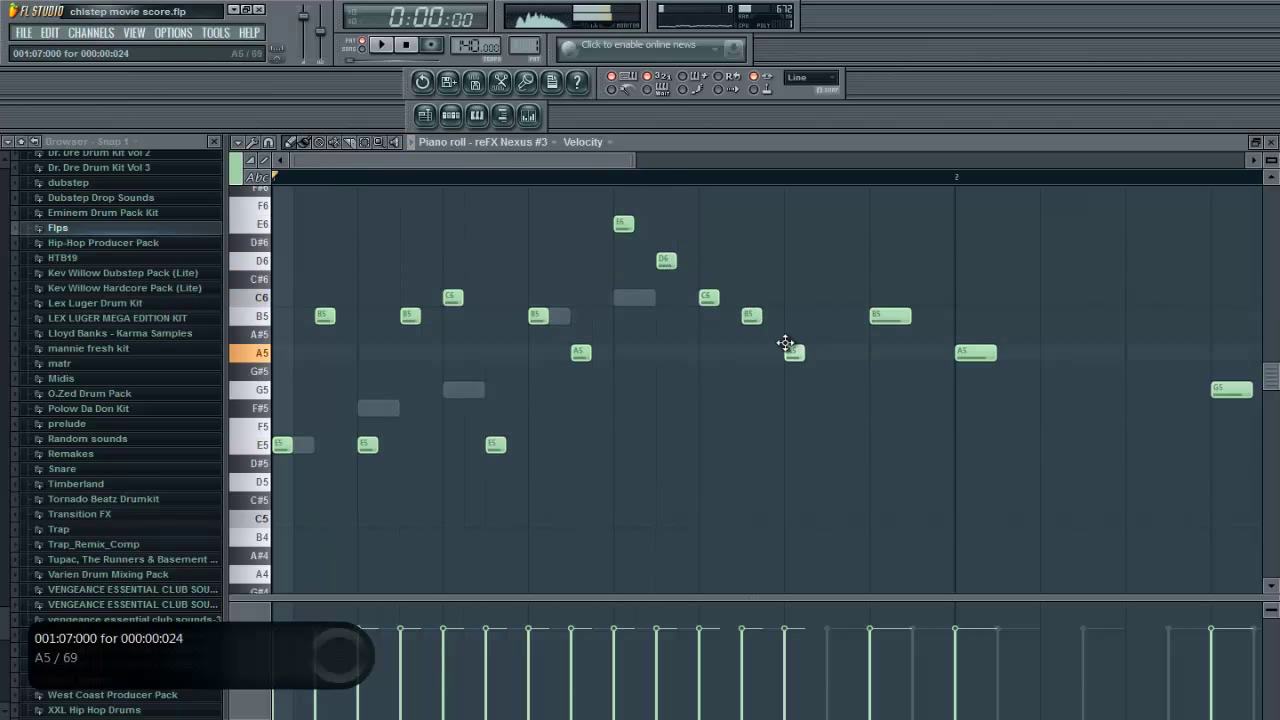
right_click(890, 316)
click(837, 298)
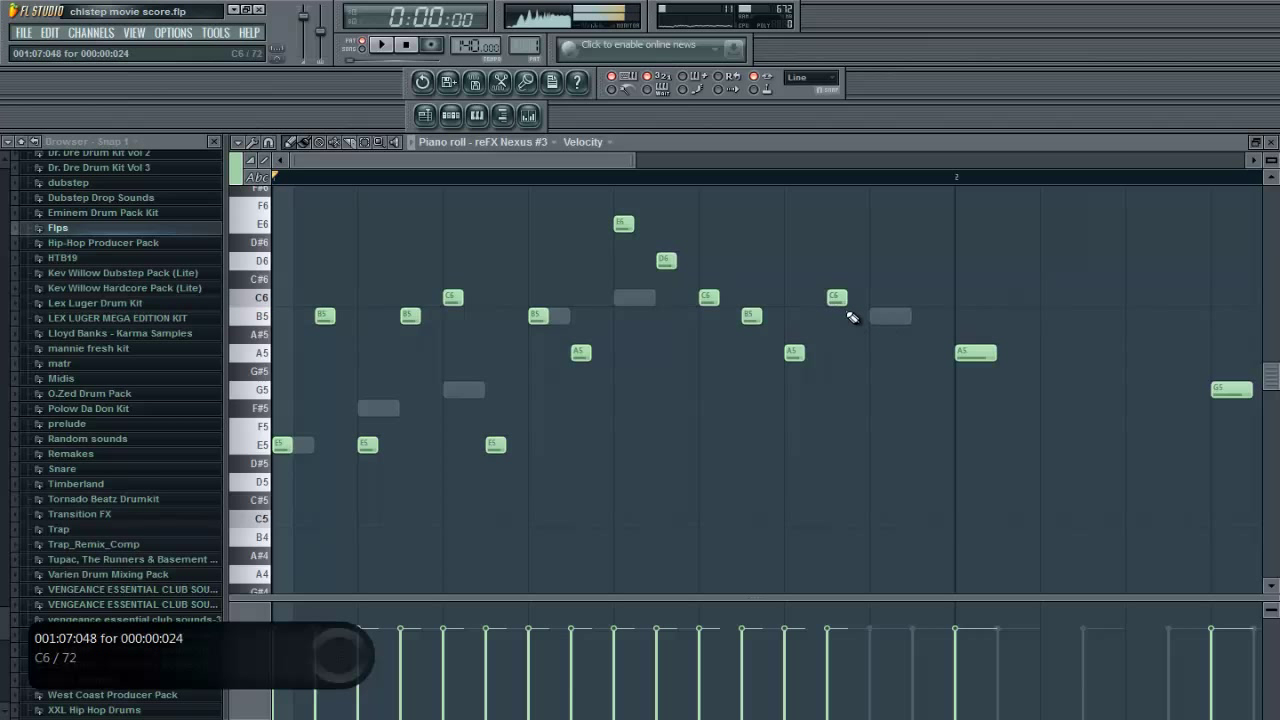
drag(913, 369, 917, 387)
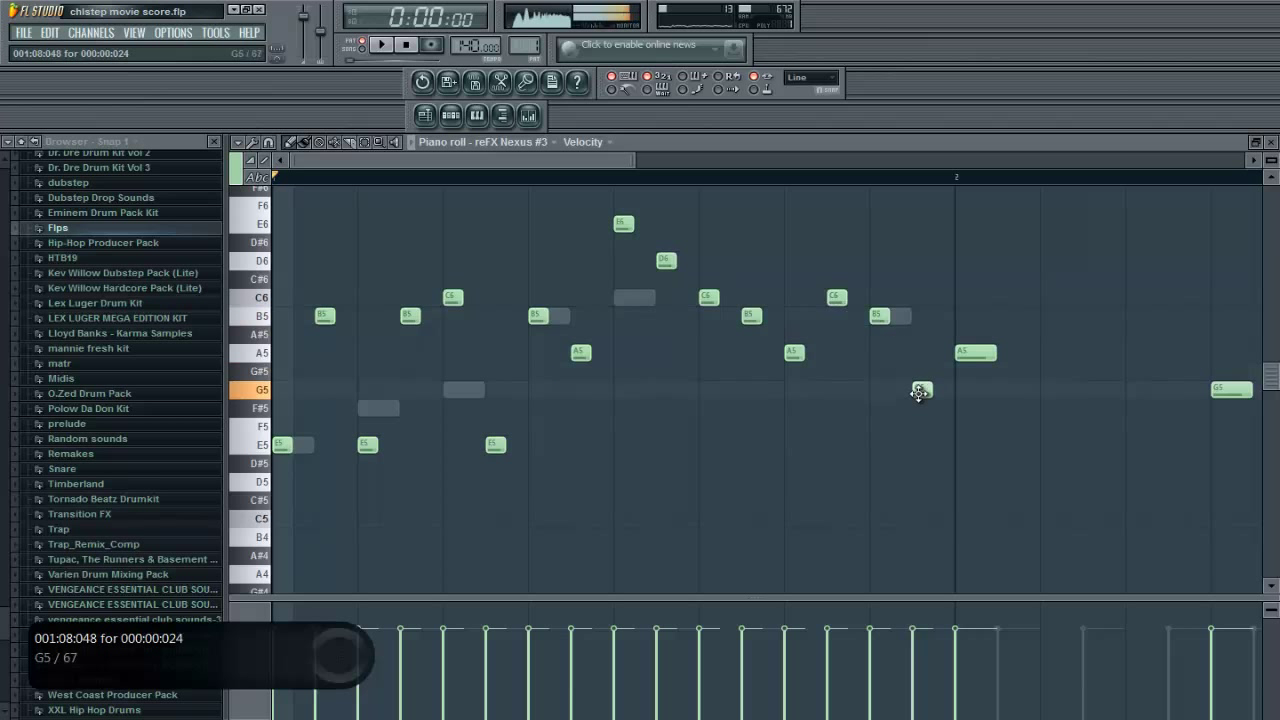
Step: Delete the A5 at the start of bar 2 and add a short A5 just before the D5 during playback
right_click(985, 352)
key(space)
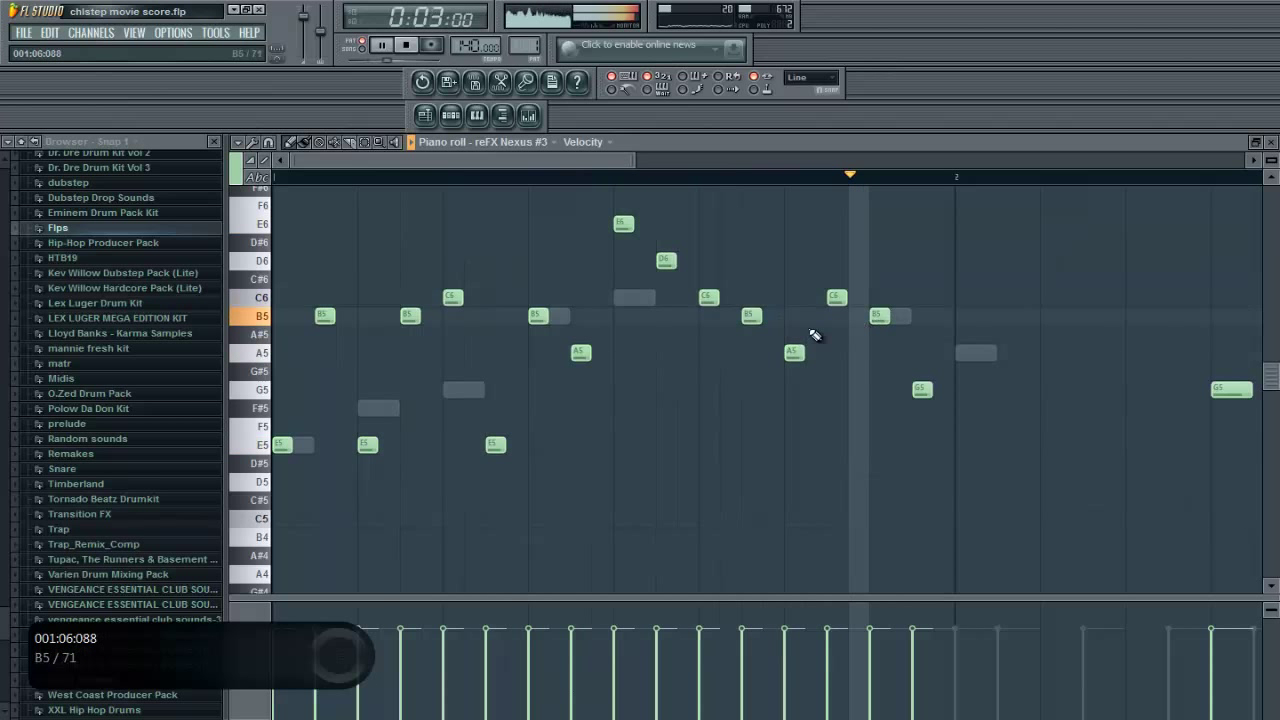
scroll(790, 416, down, 3)
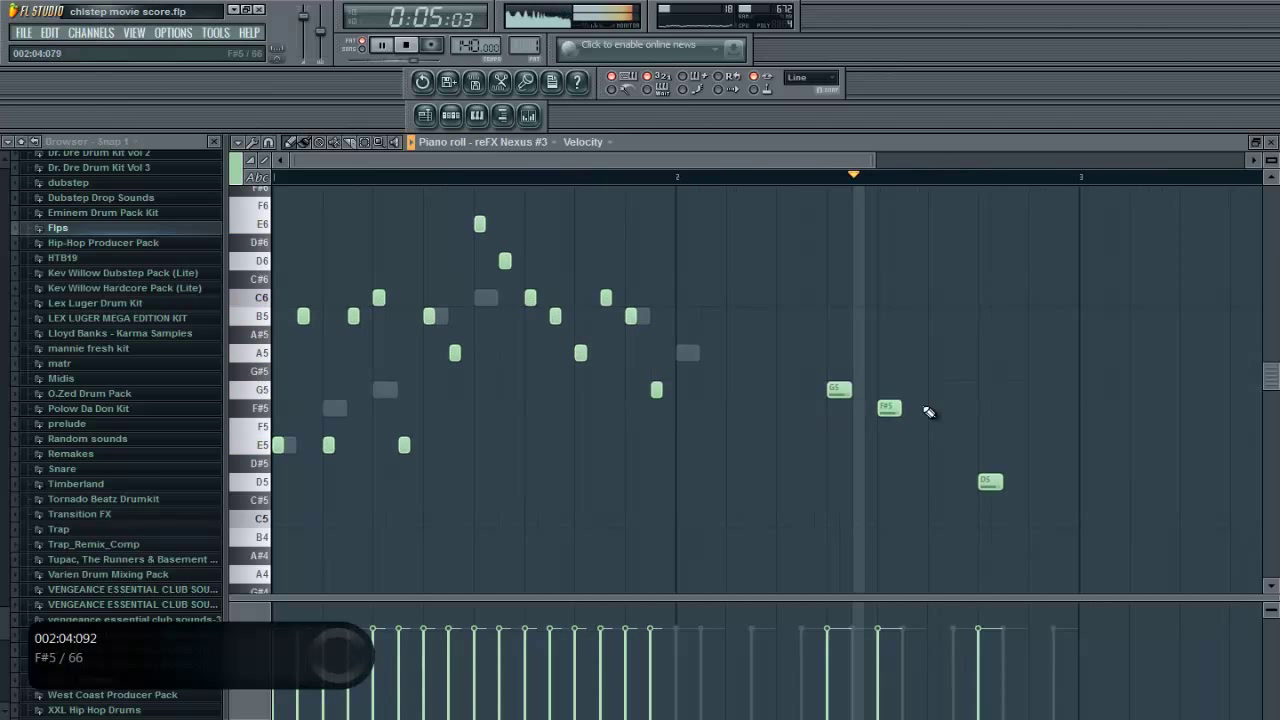
drag(969, 354, 955, 356)
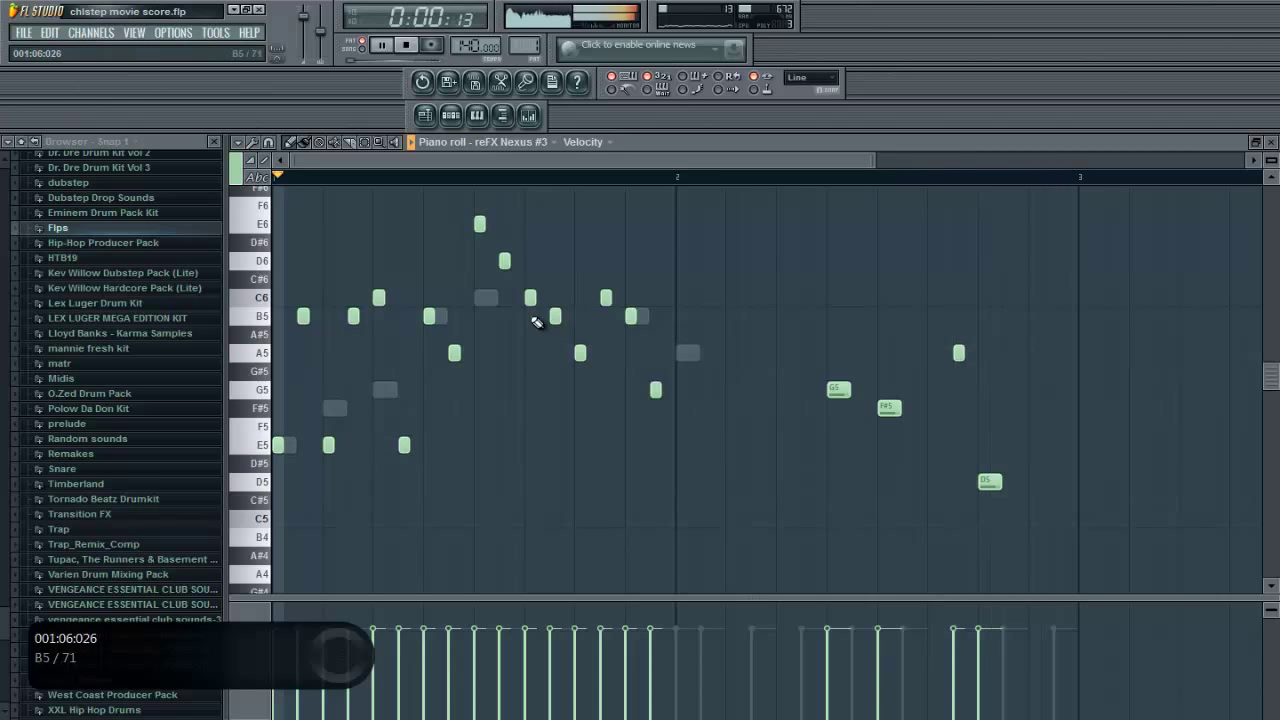
Step: Clear all notes from the reFX Nexus #3, reFX Nexus #2 and reFX Nexus piano rolls, stop playback and return to the step sequencer
key(ctrl+a)
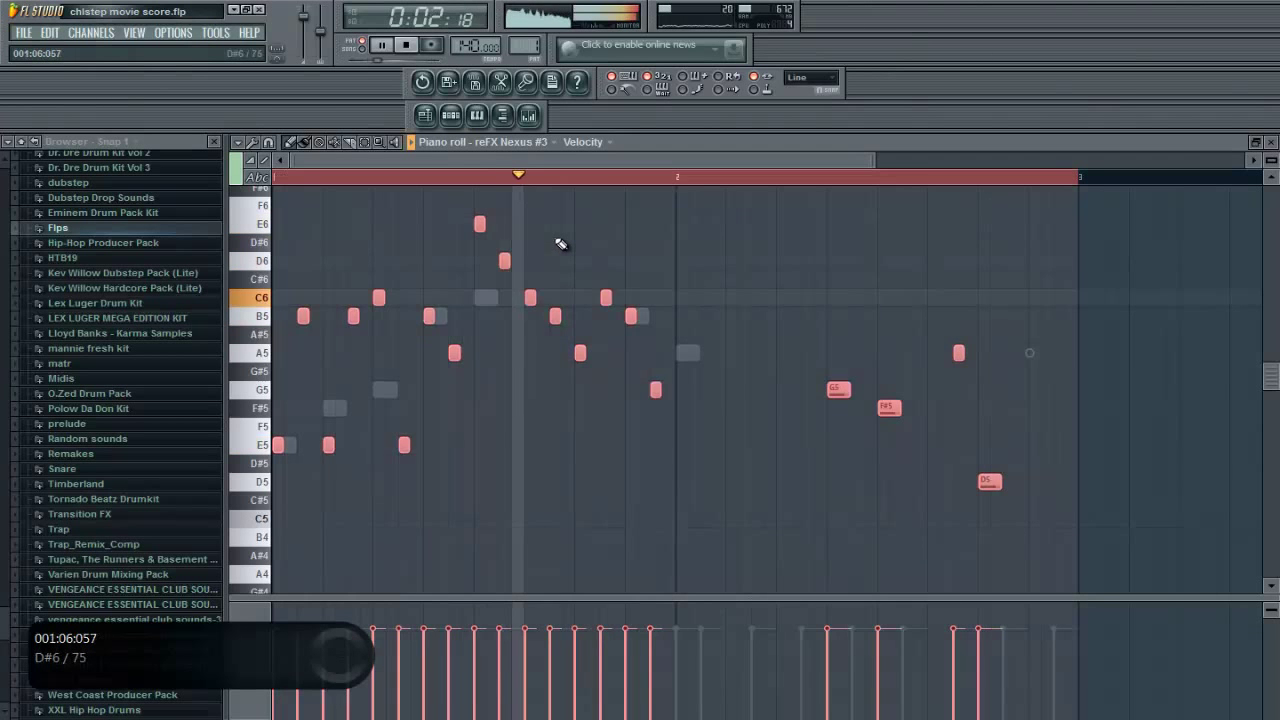
key(Delete)
key(Escape)
key(space)
click(732, 292)
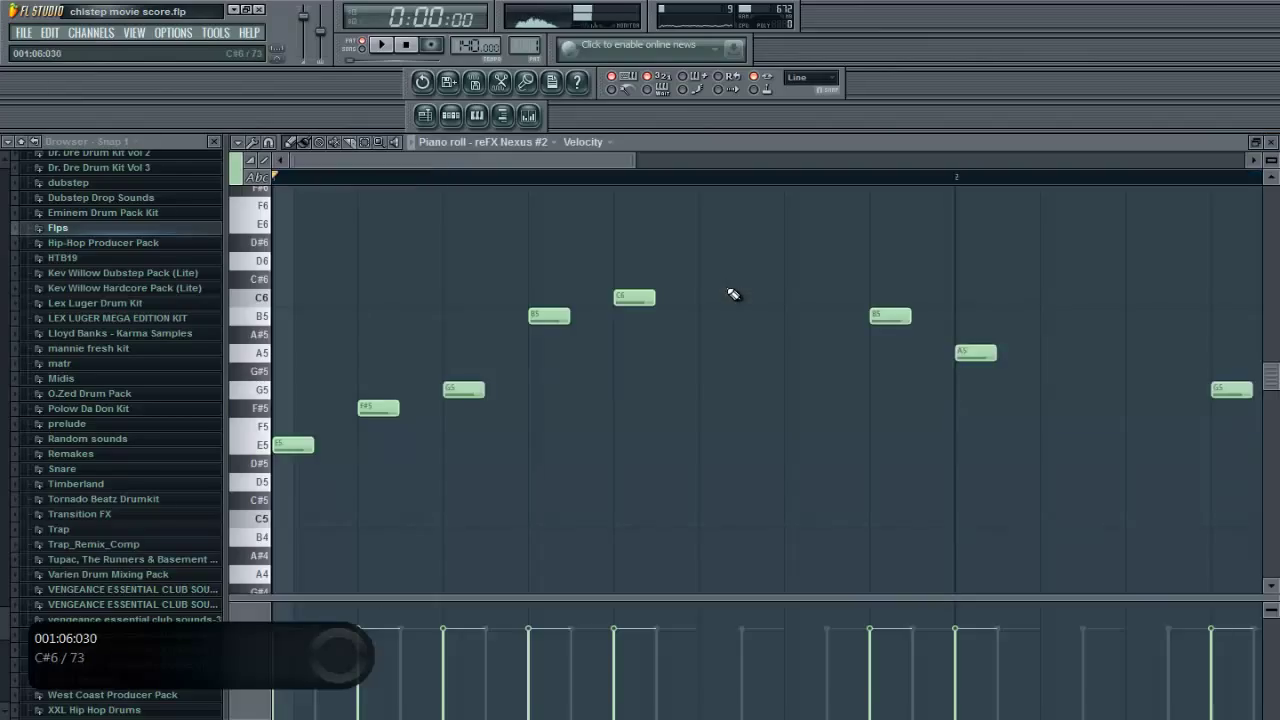
key(ctrl+a)
key(Delete)
key(Escape)
click(743, 268)
key(ctrl+a)
key(Delete)
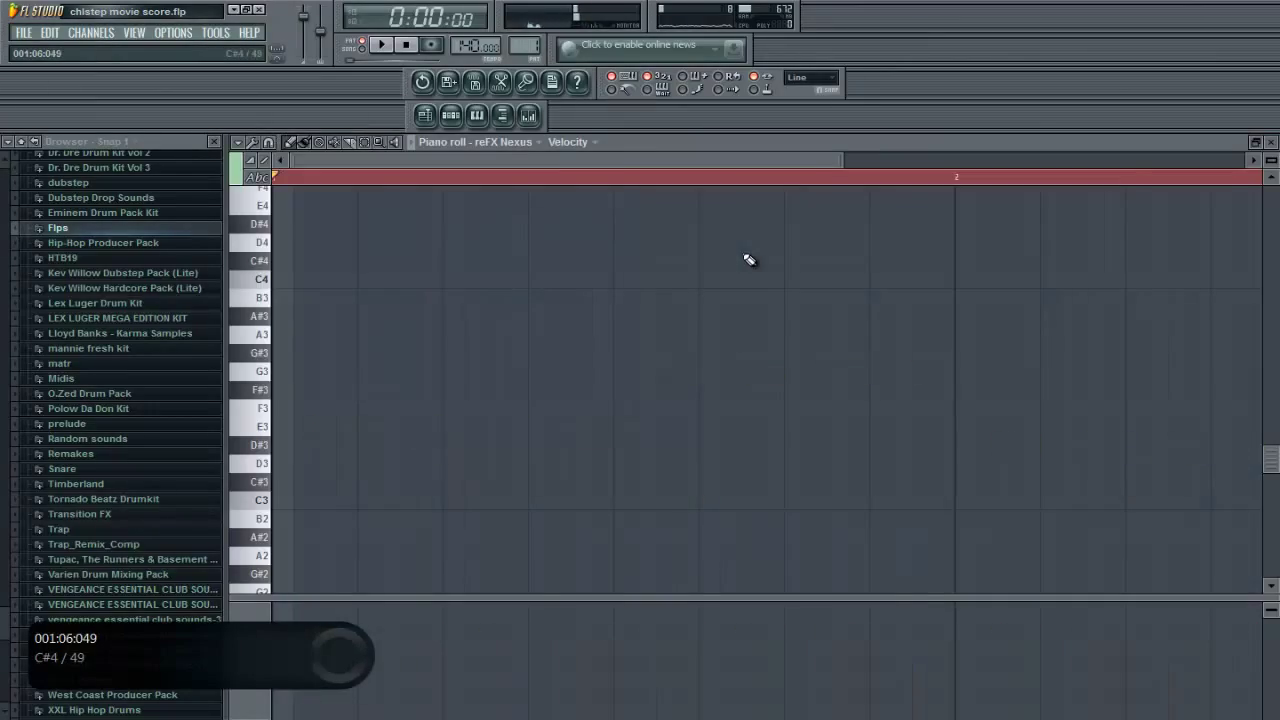
key(Escape)
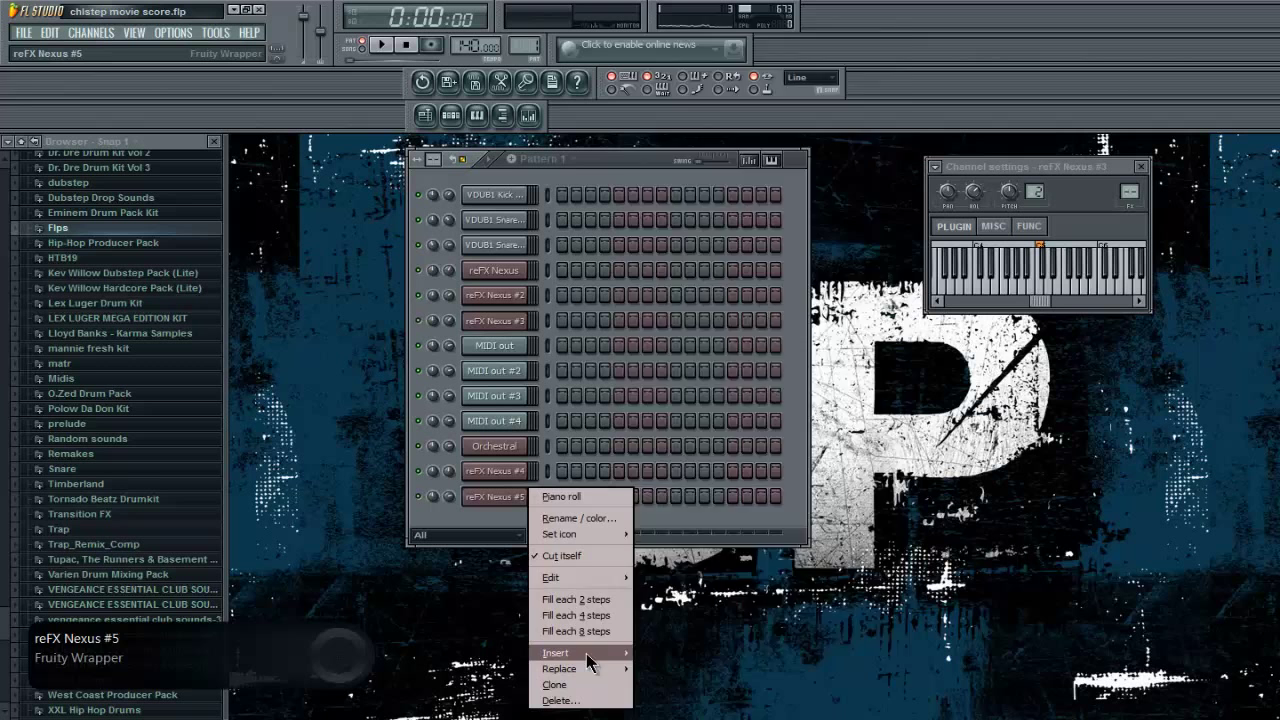
Step: Insert a tb_peach_1_3 synth channel next to reFX Nexus #5, play a few test notes and switch to preset Patch 1
mouse_move(586, 653)
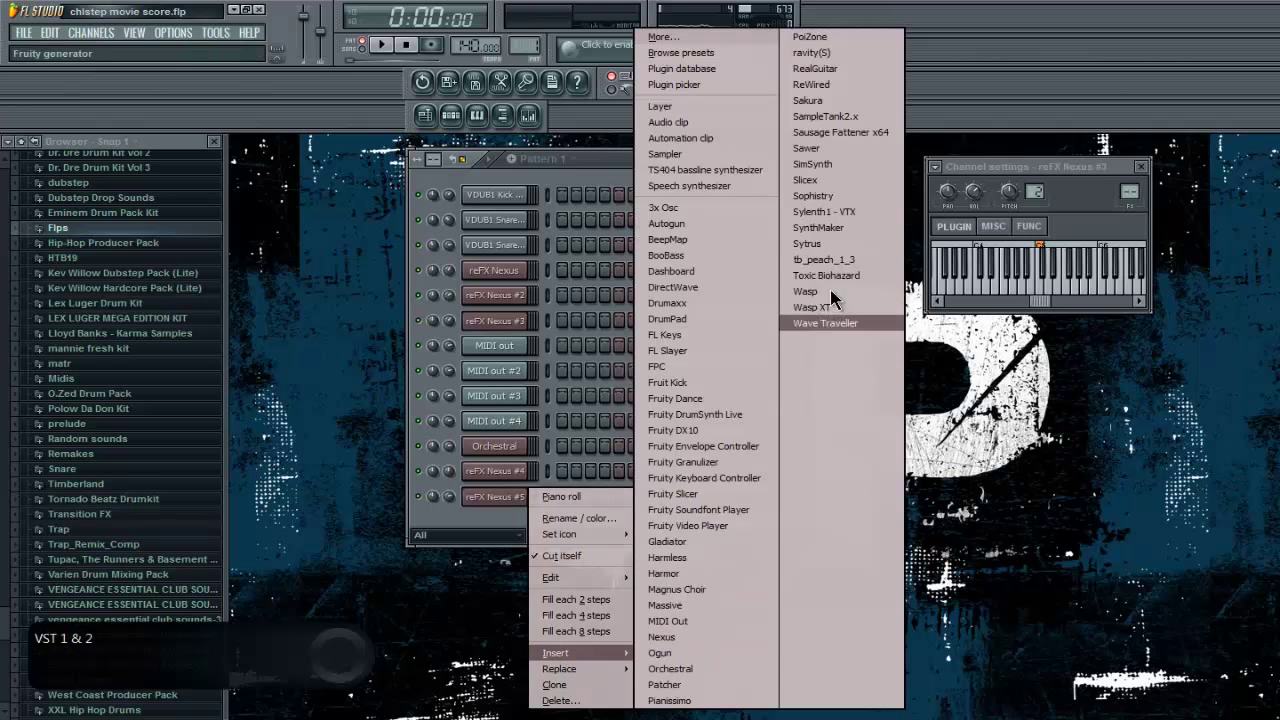
click(856, 259)
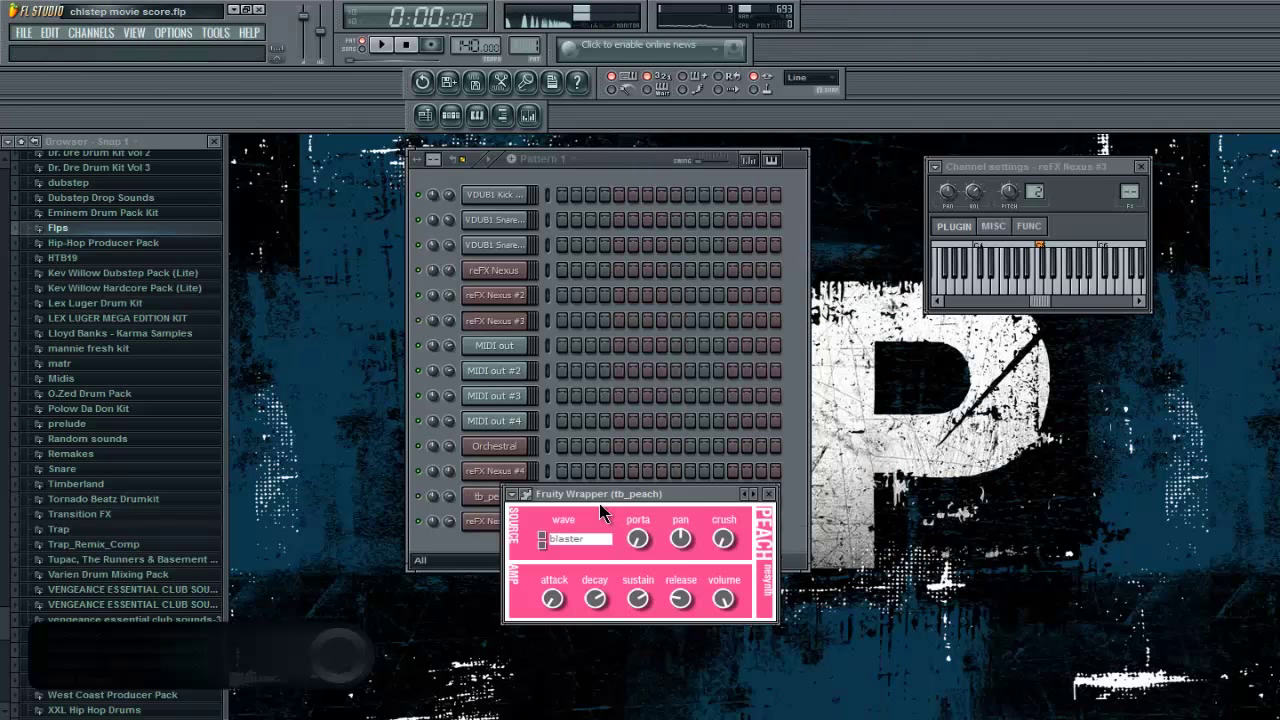
key(q)
key(r)
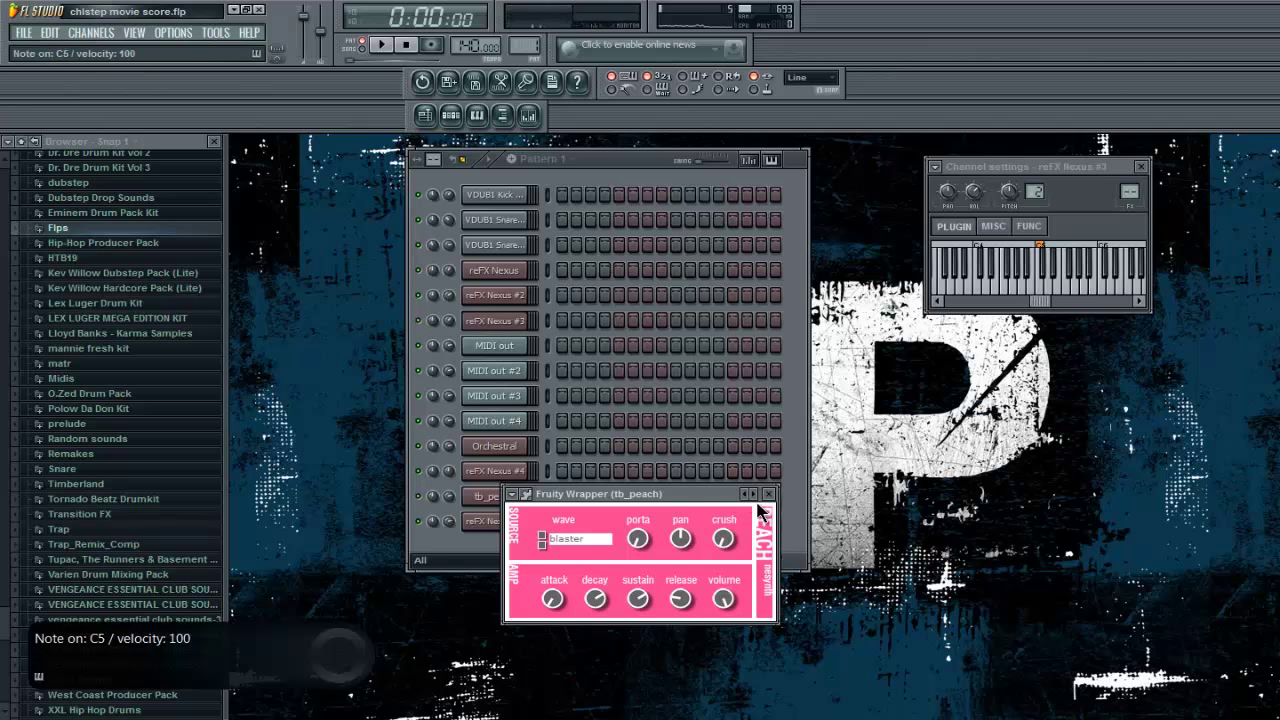
click(753, 493)
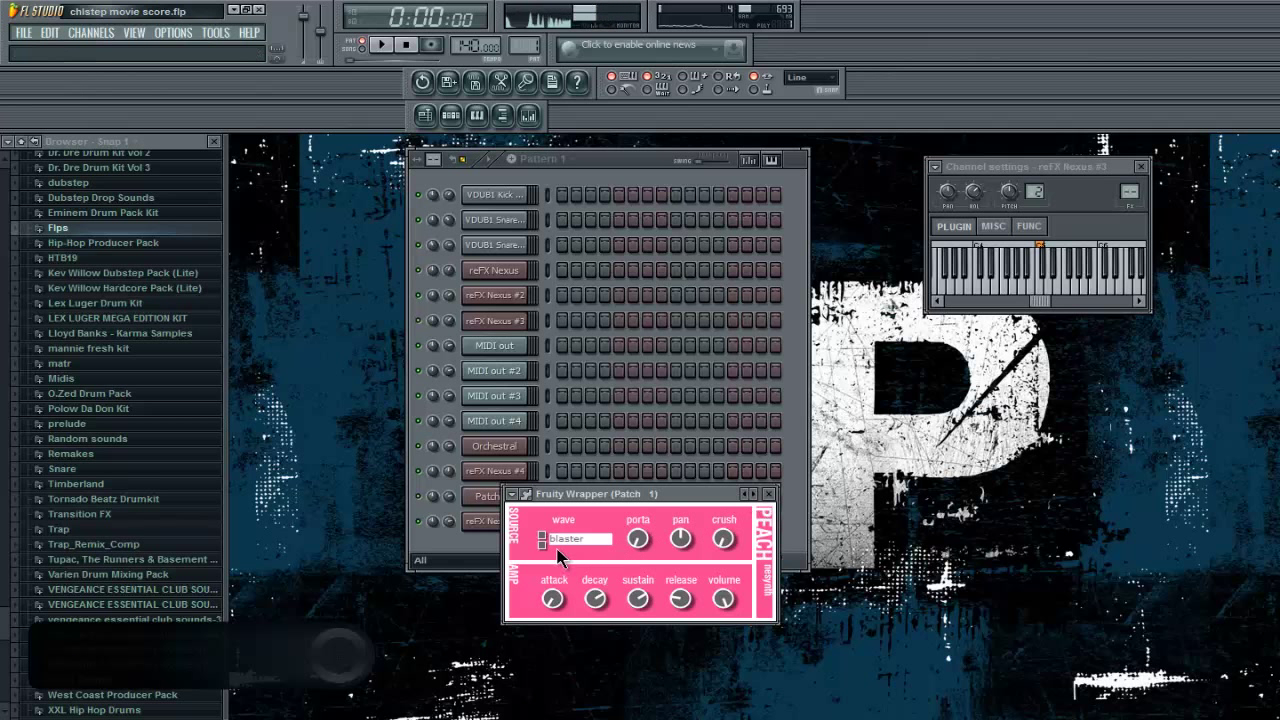
Step: Audition the tb_peach sophia, spread and maddog waves by playing test notes on each
key(w)
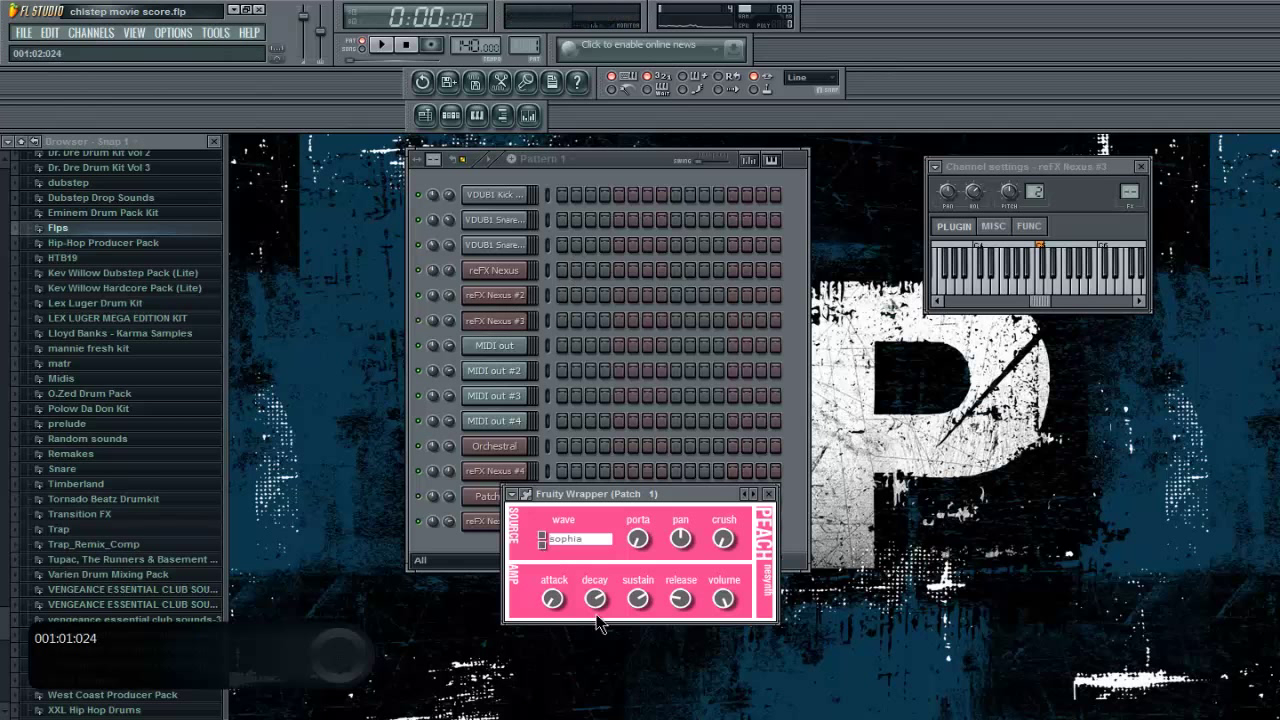
key(b)
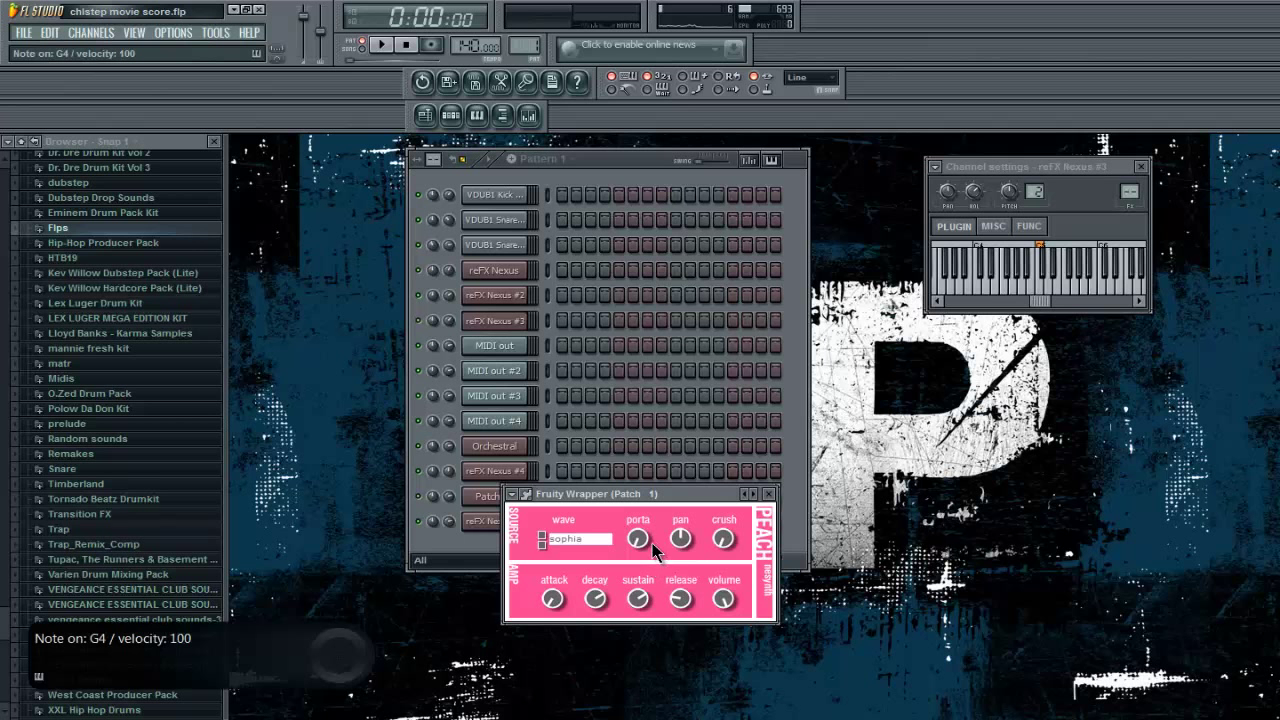
click(541, 545)
key(b)
key(u)
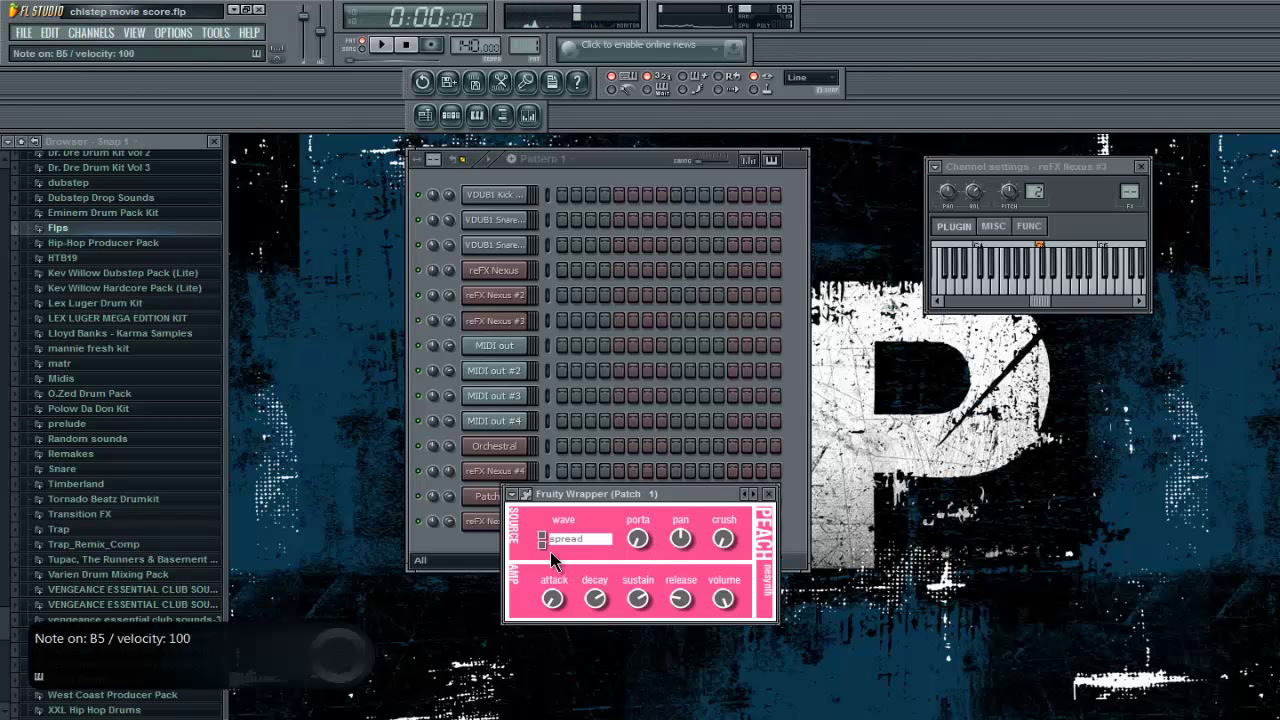
key(y)
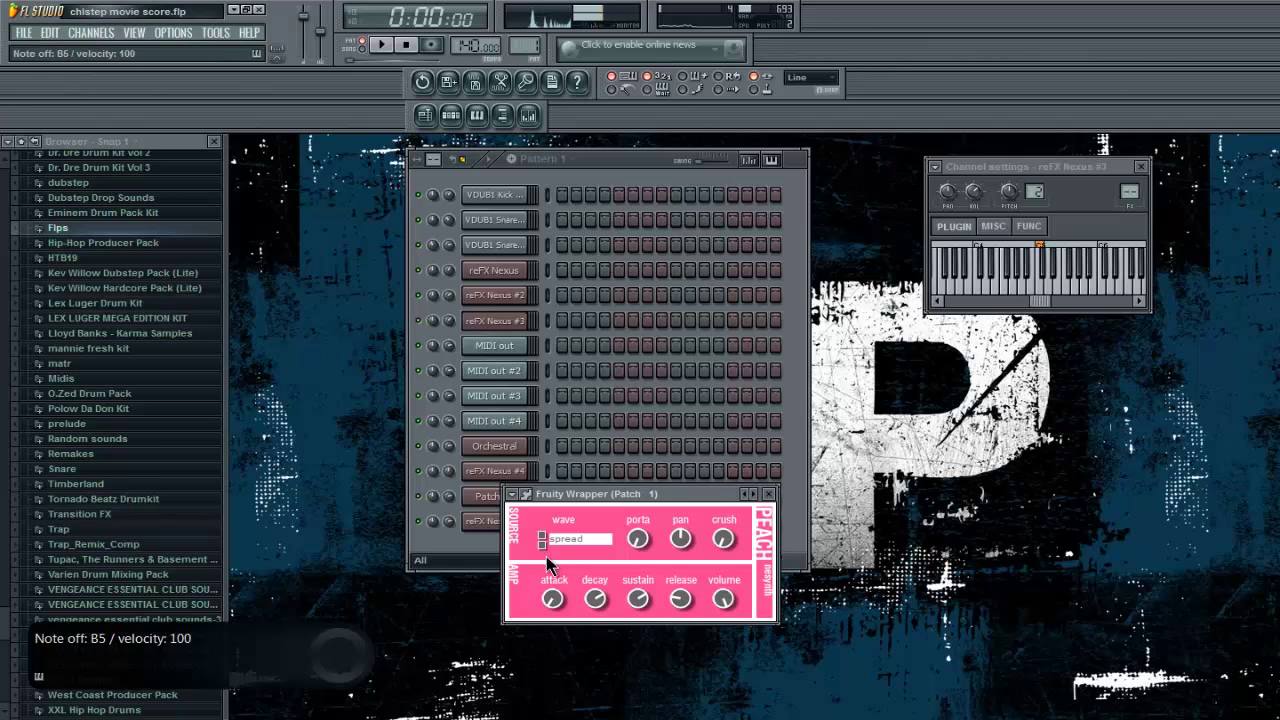
key(b)
key(r)
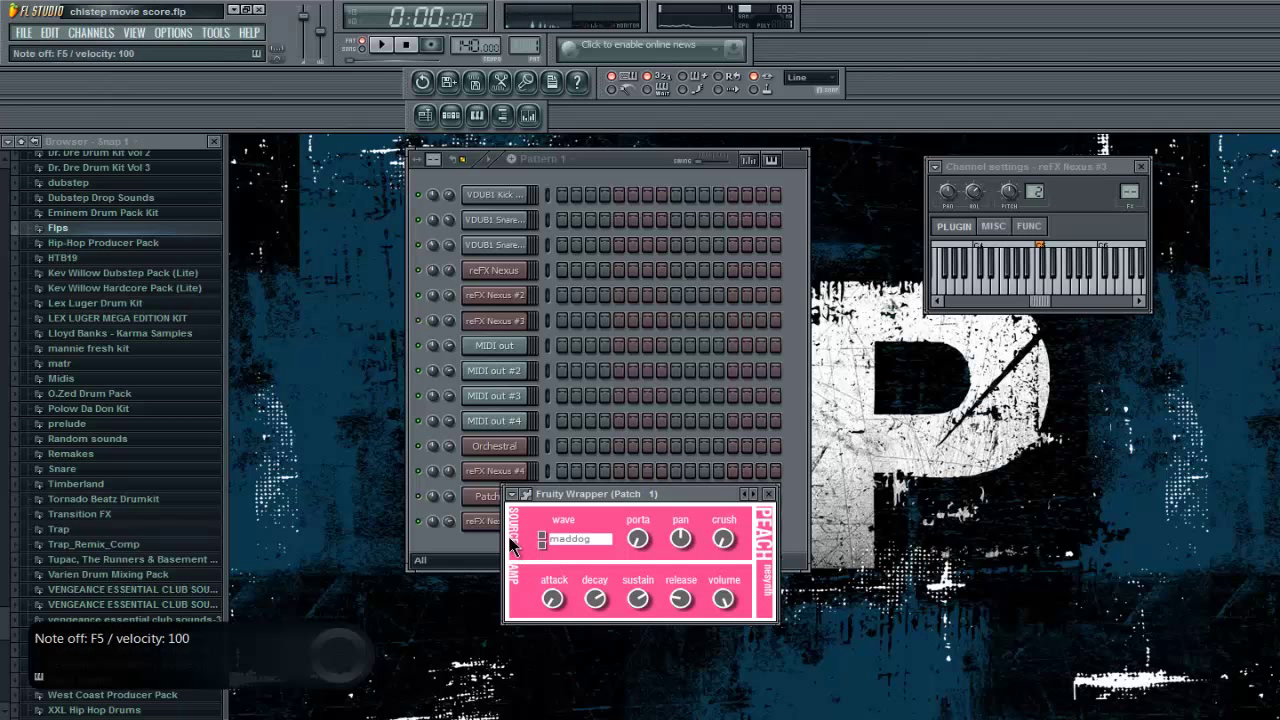
Step: Insert a Sophistry synth channel next to the Patch 1 channel and play test notes, adjusting the generator detune
right_click(487, 498)
mouse_move(585, 652)
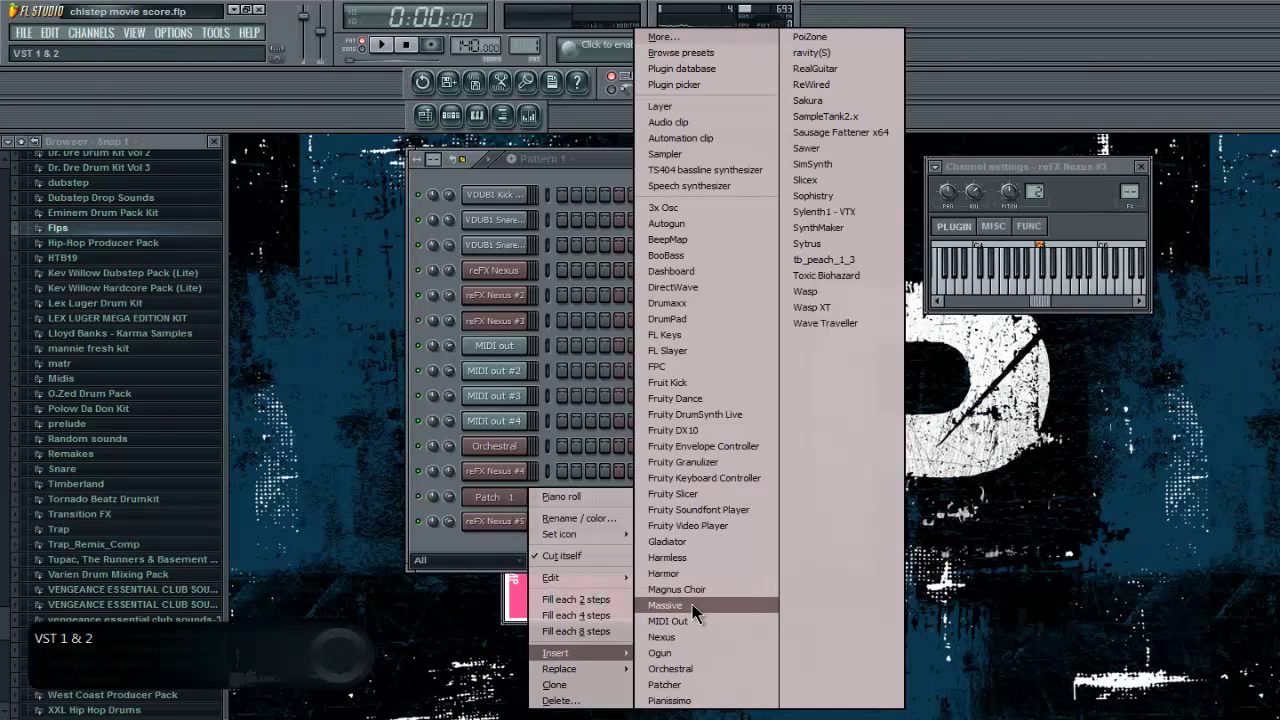
click(834, 195)
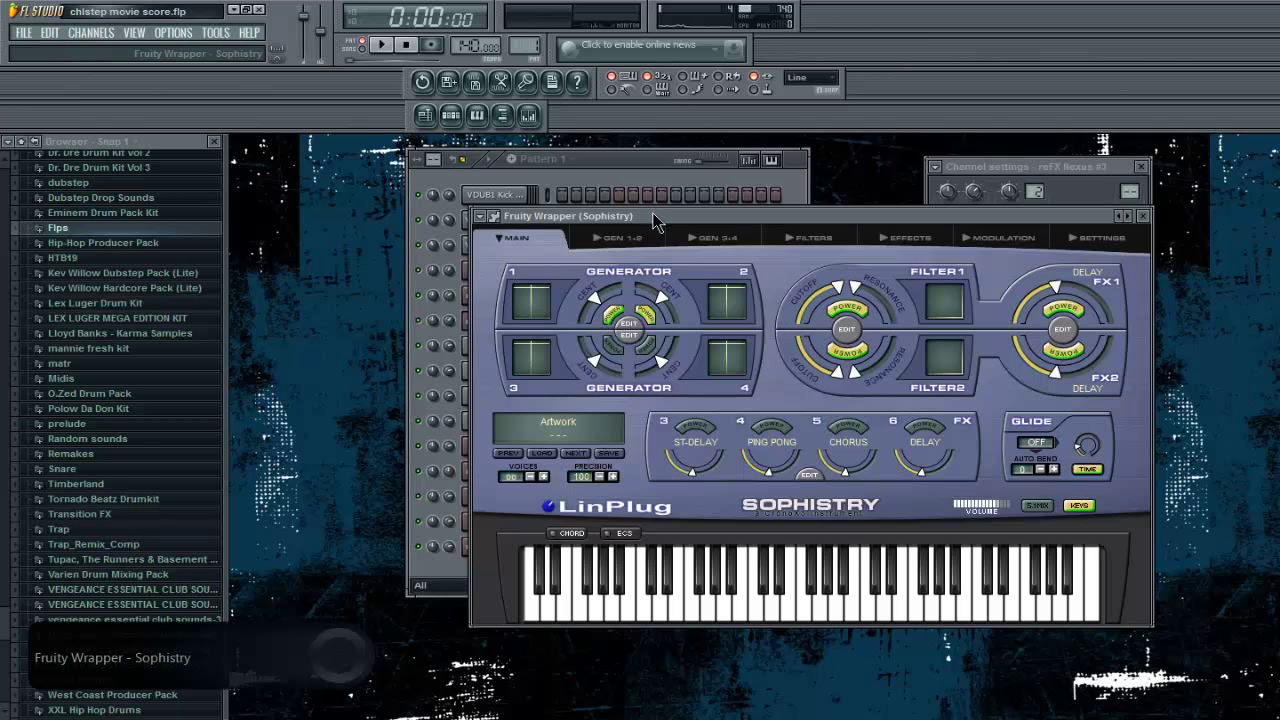
key(b)
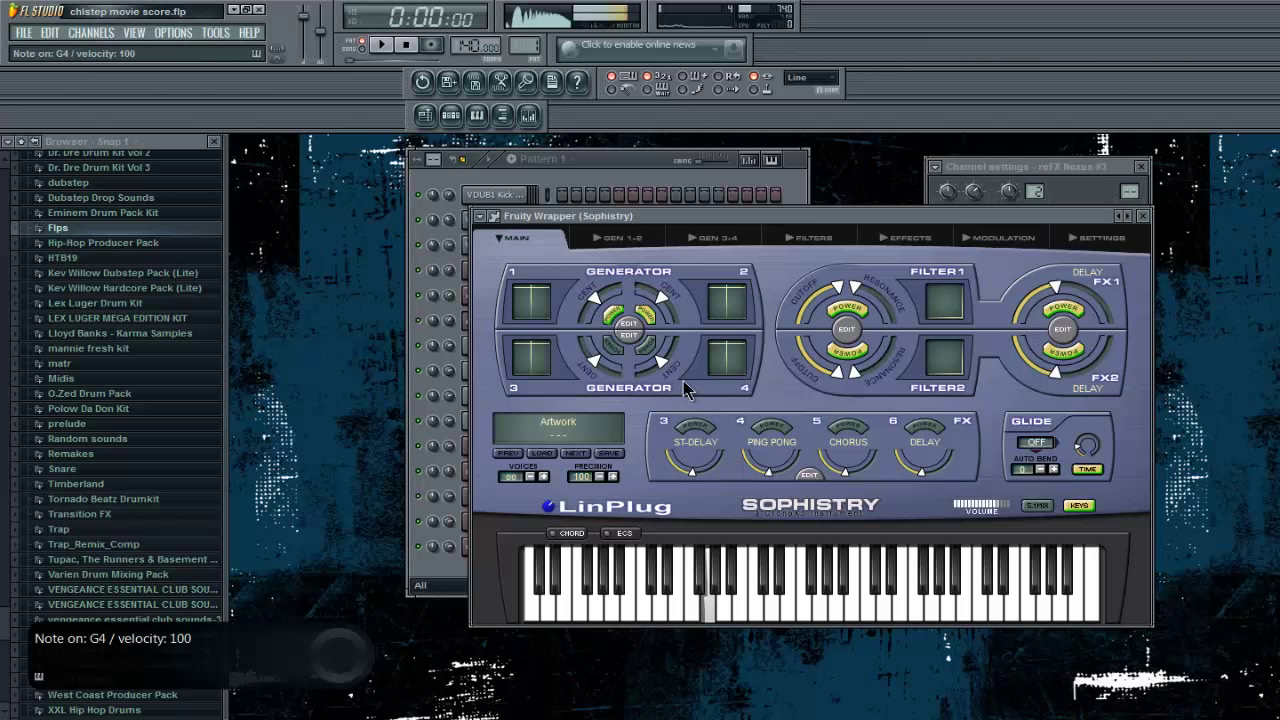
key(u)
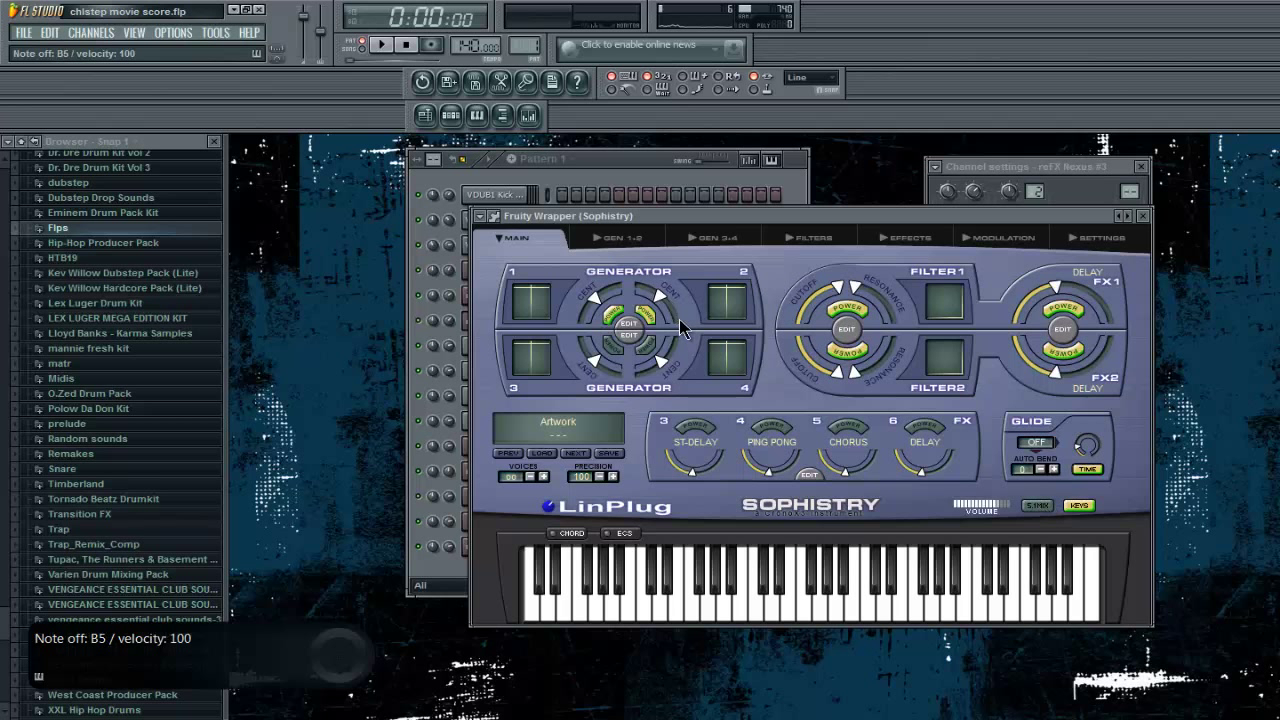
key(u)
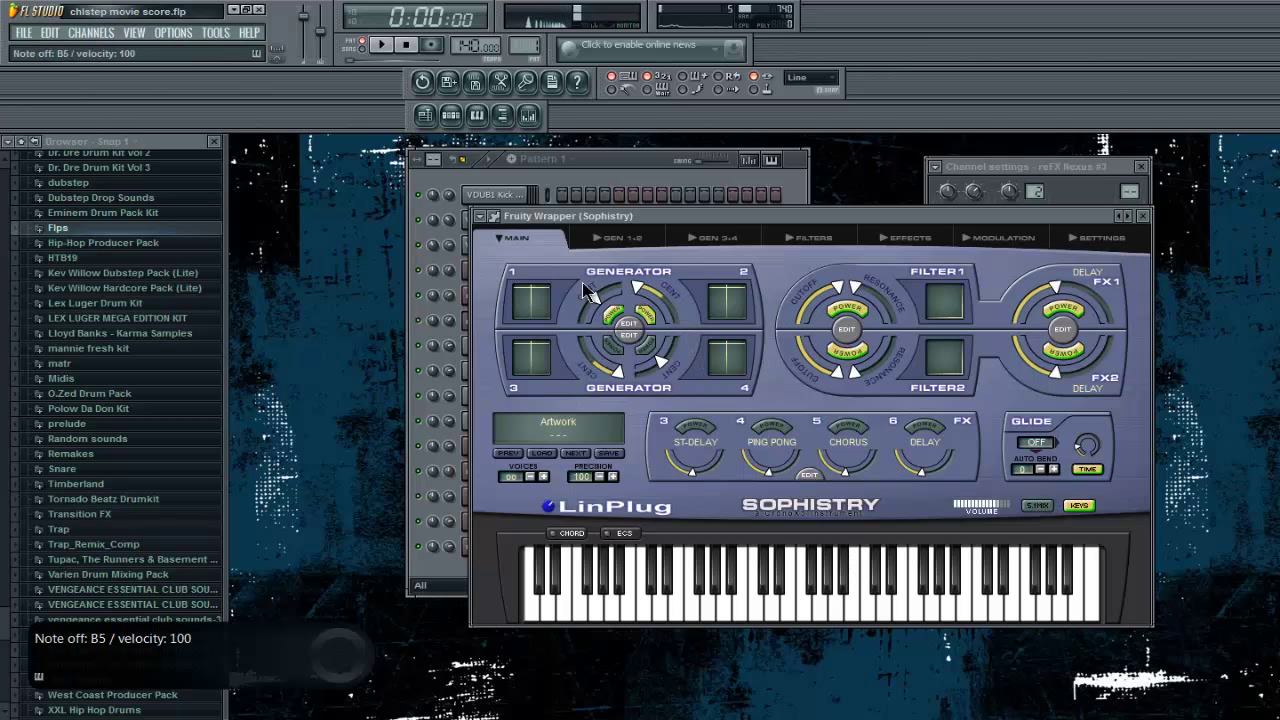
Step: Switch Sophistry's preset folder to Nexus Content, play a test note and close the plugin window
click(566, 432)
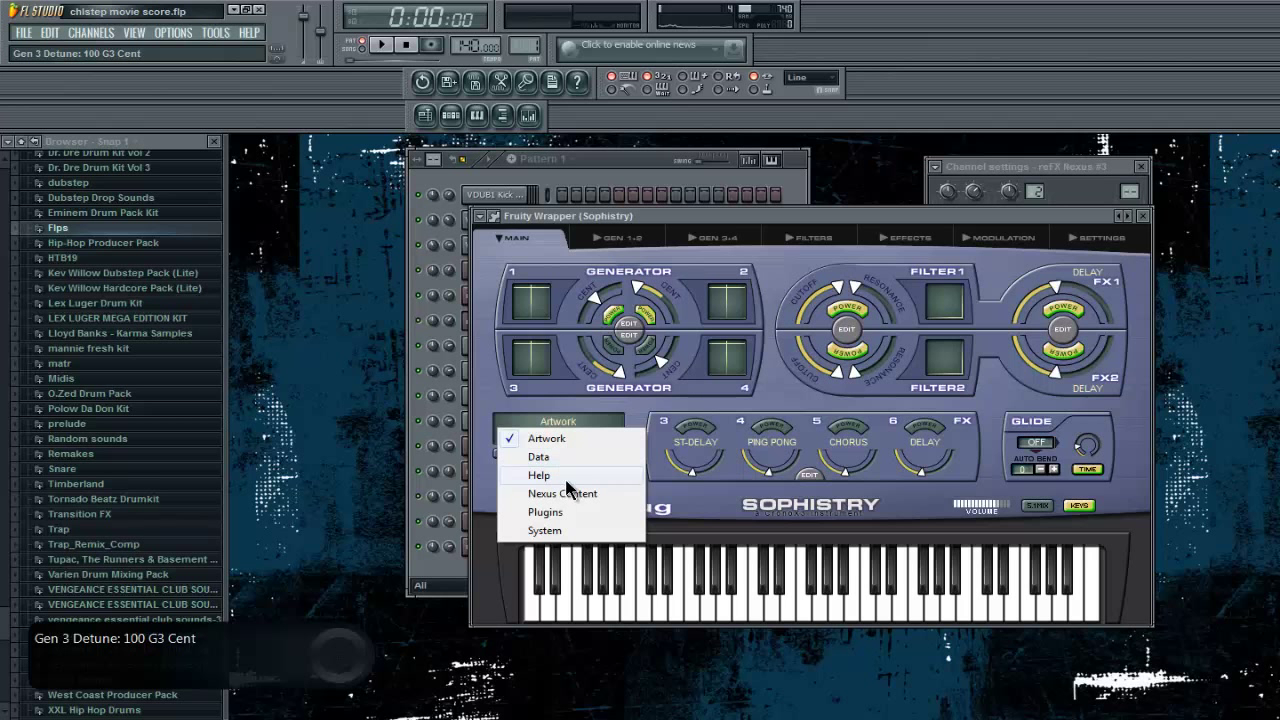
click(578, 493)
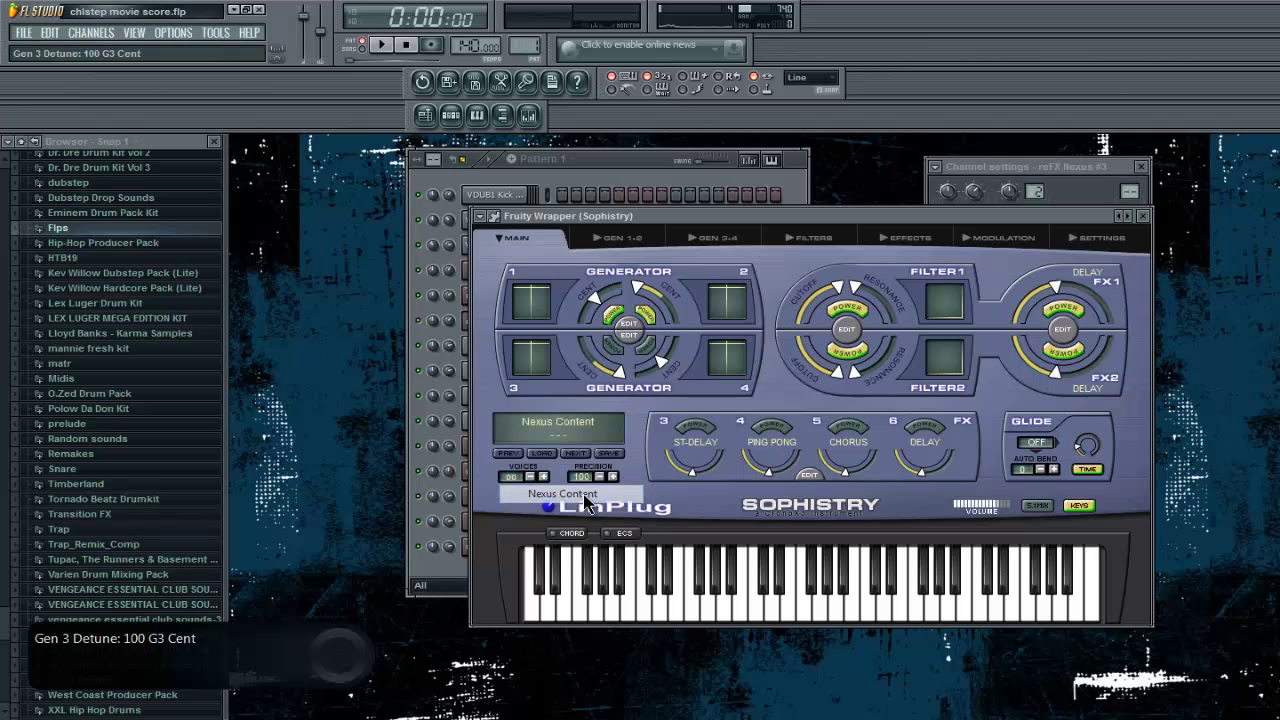
key(b)
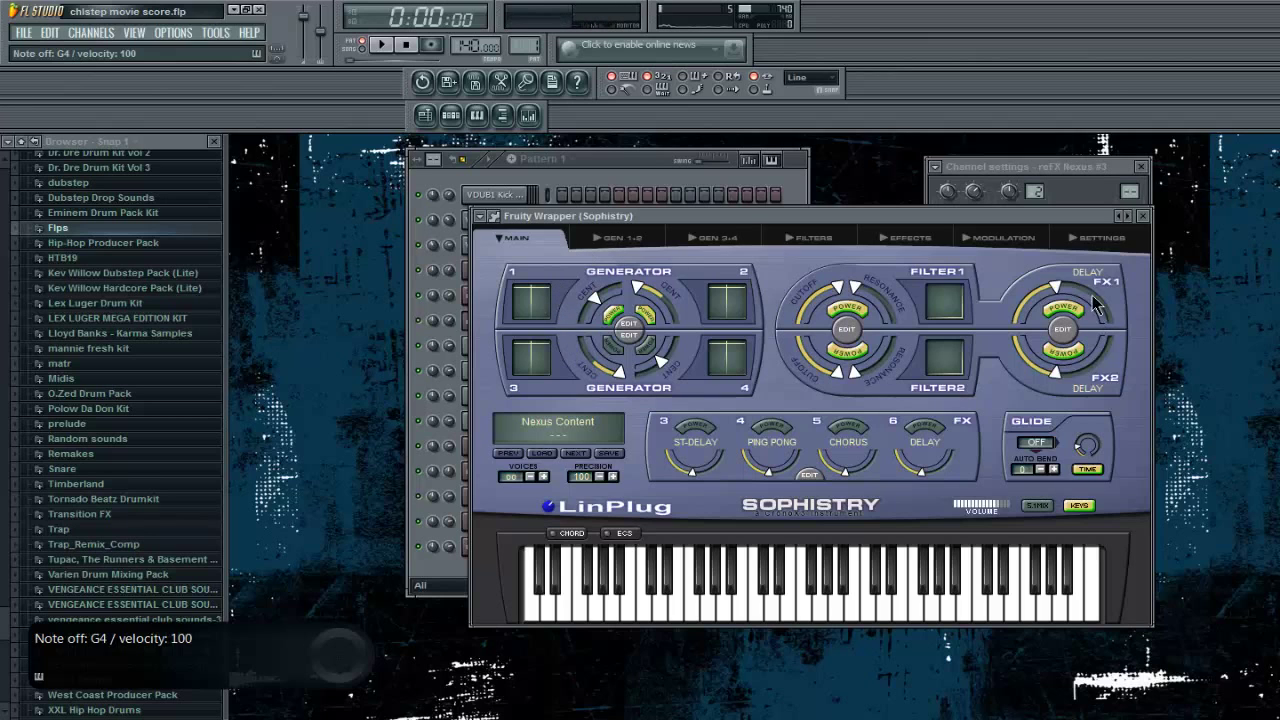
click(1072, 236)
click(1143, 215)
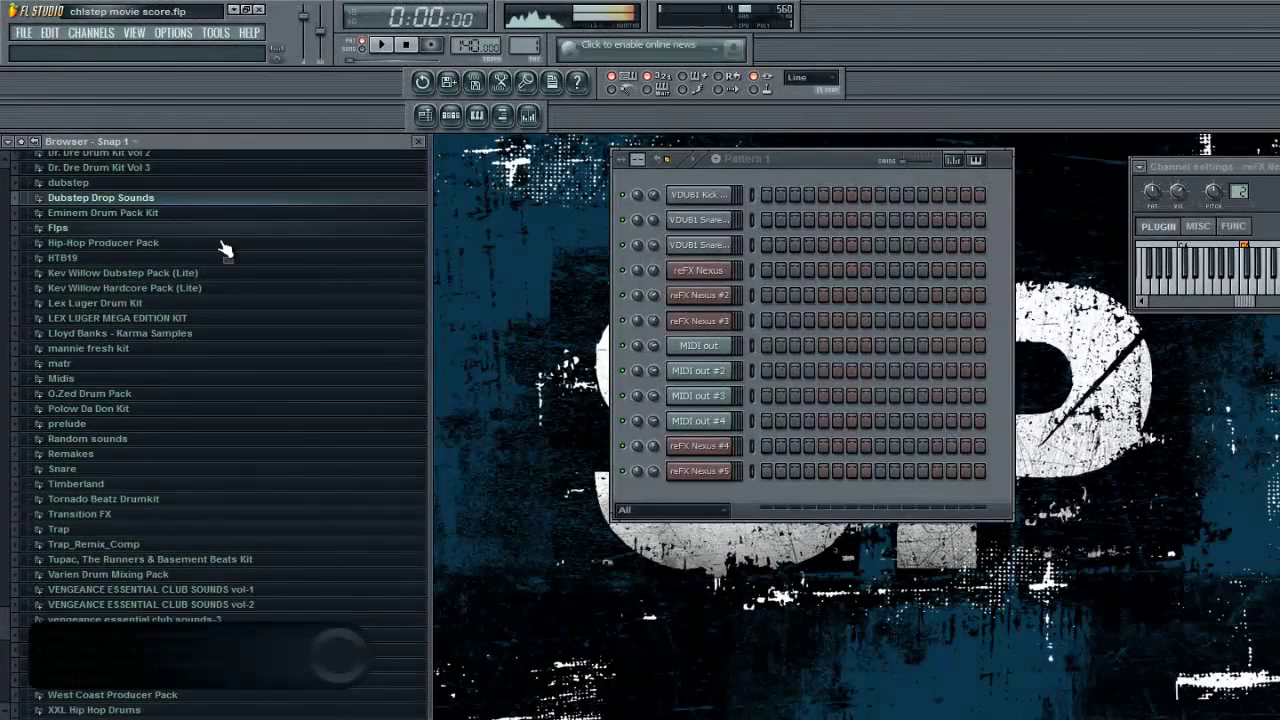
Step: Open the Hip-Hop Producer Pack folder in the sample browser and find its kick samples
click(227, 249)
click(227, 249)
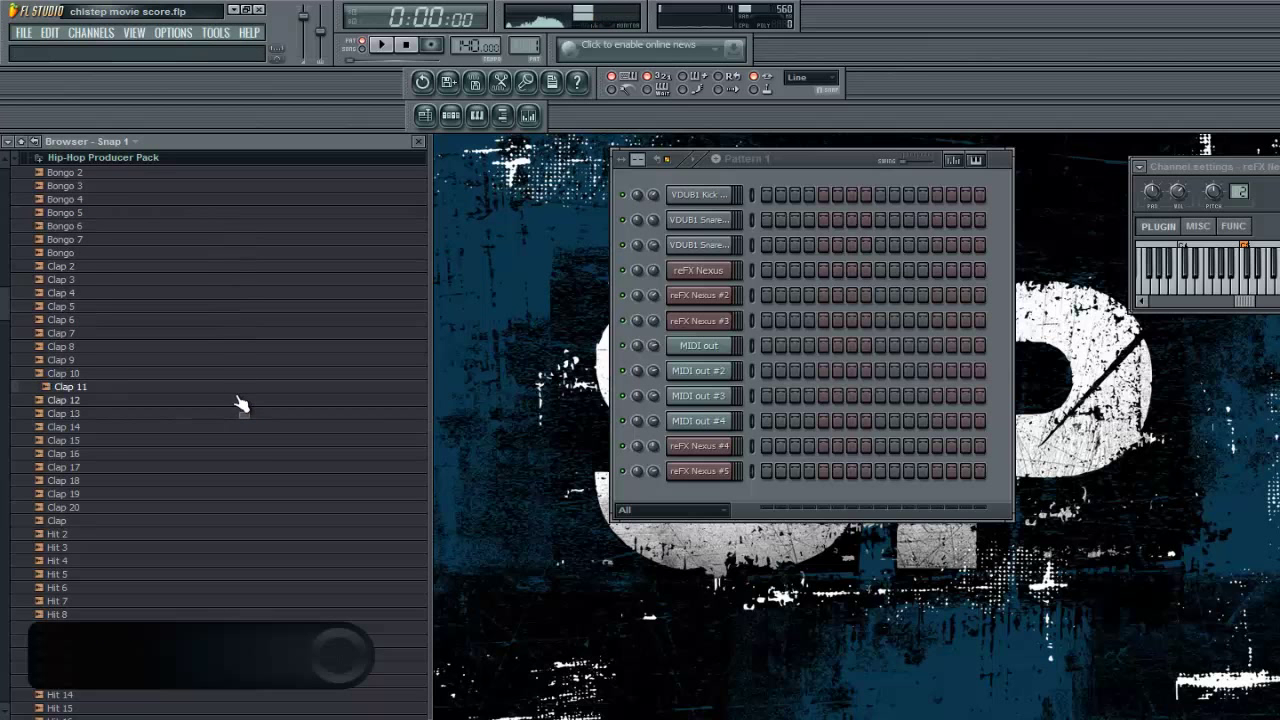
scroll(245, 465, down, 20)
scroll(243, 462, down, 1)
click(241, 452)
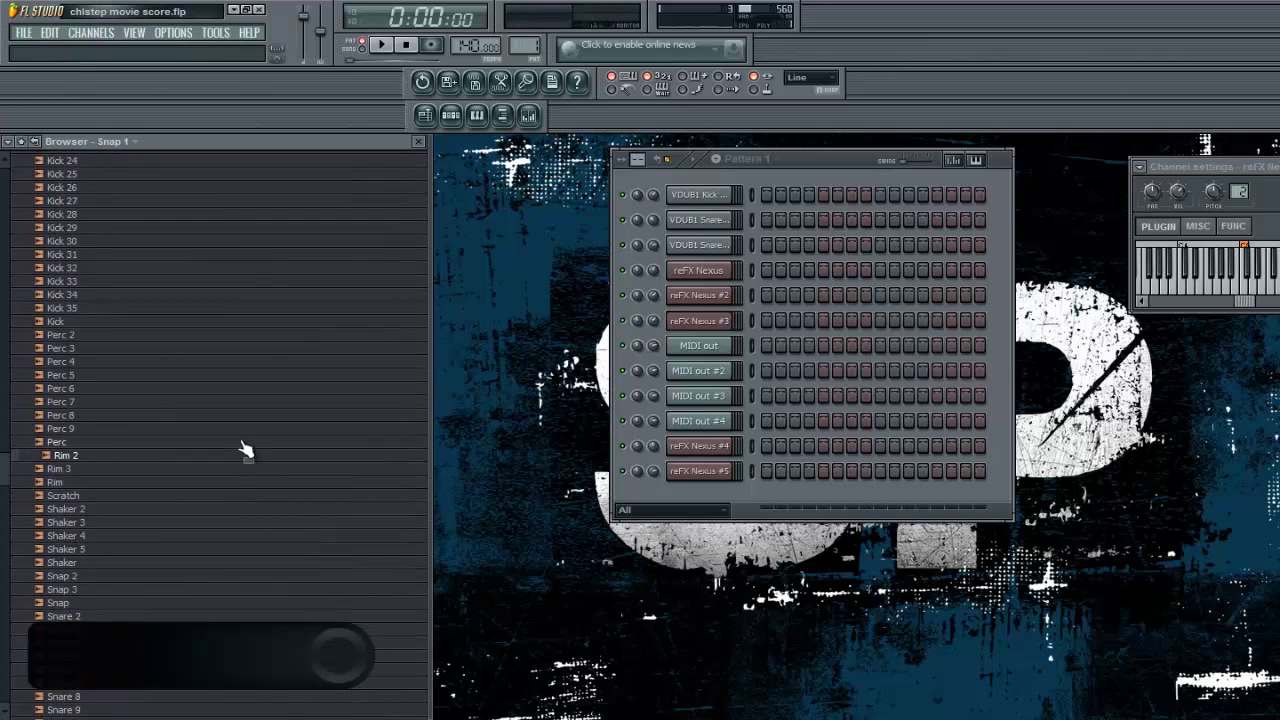
scroll(235, 410, up, 6)
Step: Audition several kick samples and add Kick 19 as a new channel above VDUB1 Kick
click(226, 284)
click(231, 312)
click(232, 334)
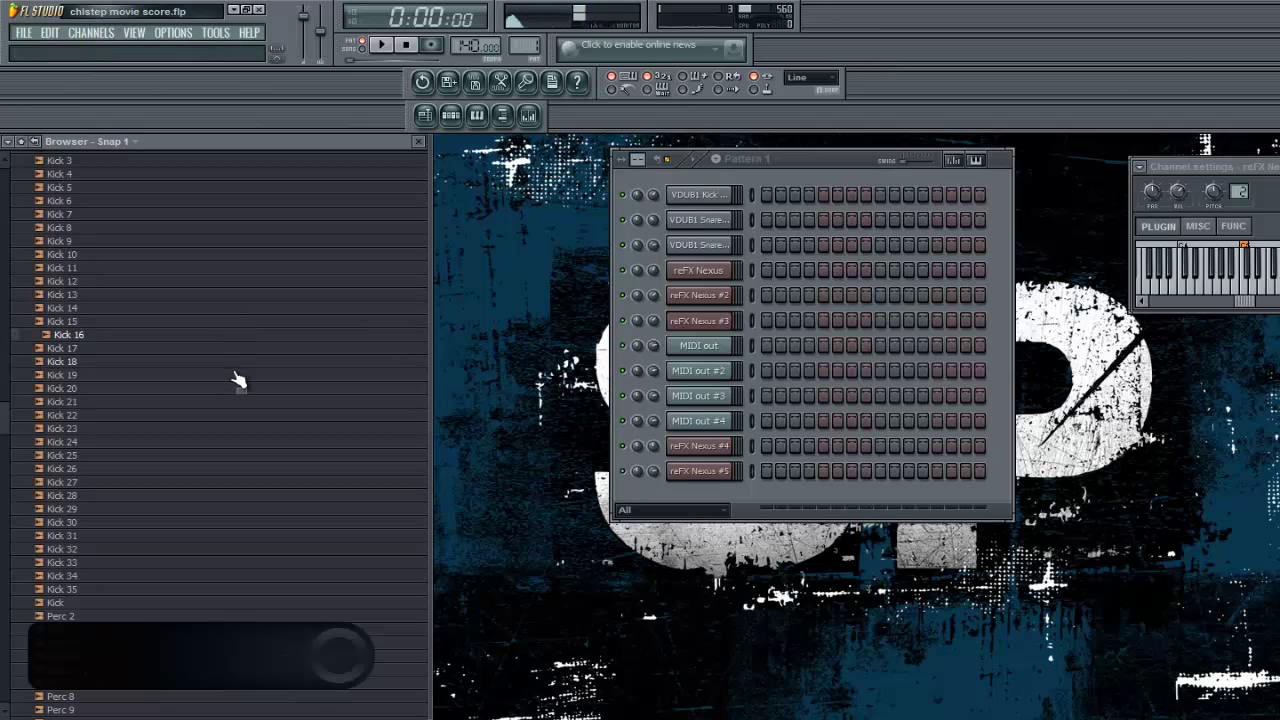
click(235, 375)
click(240, 402)
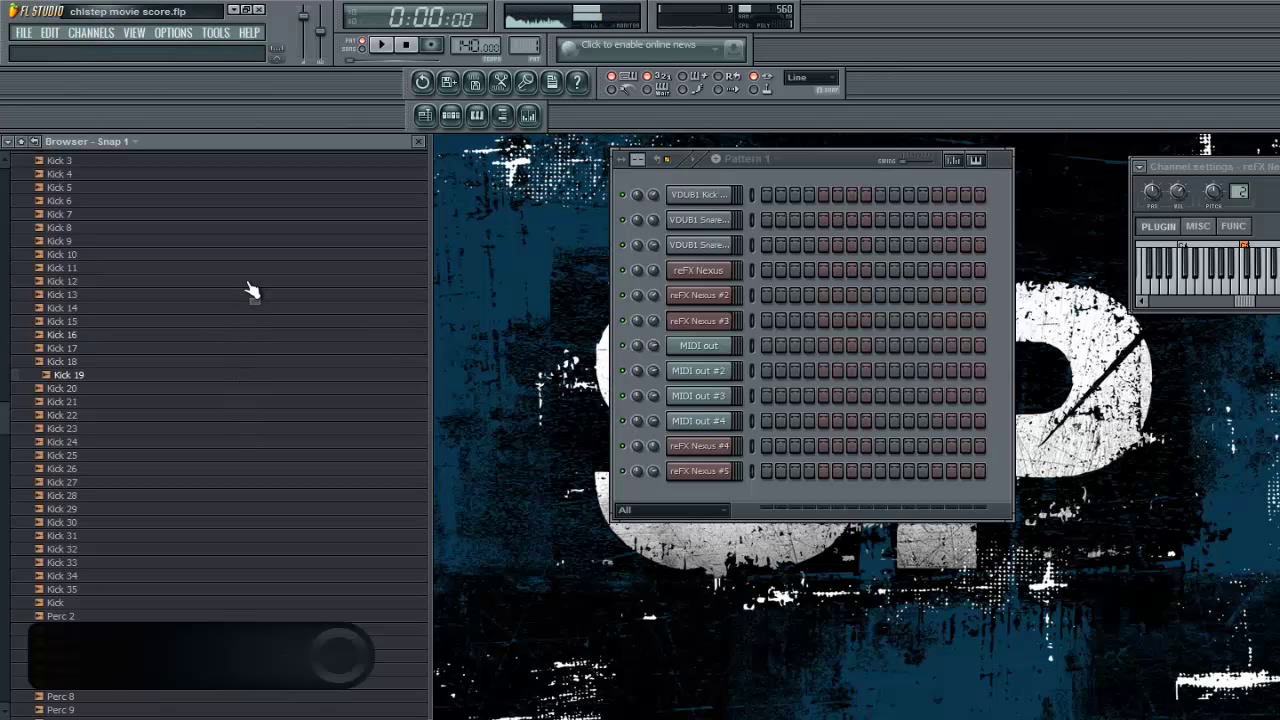
click(262, 216)
click(262, 362)
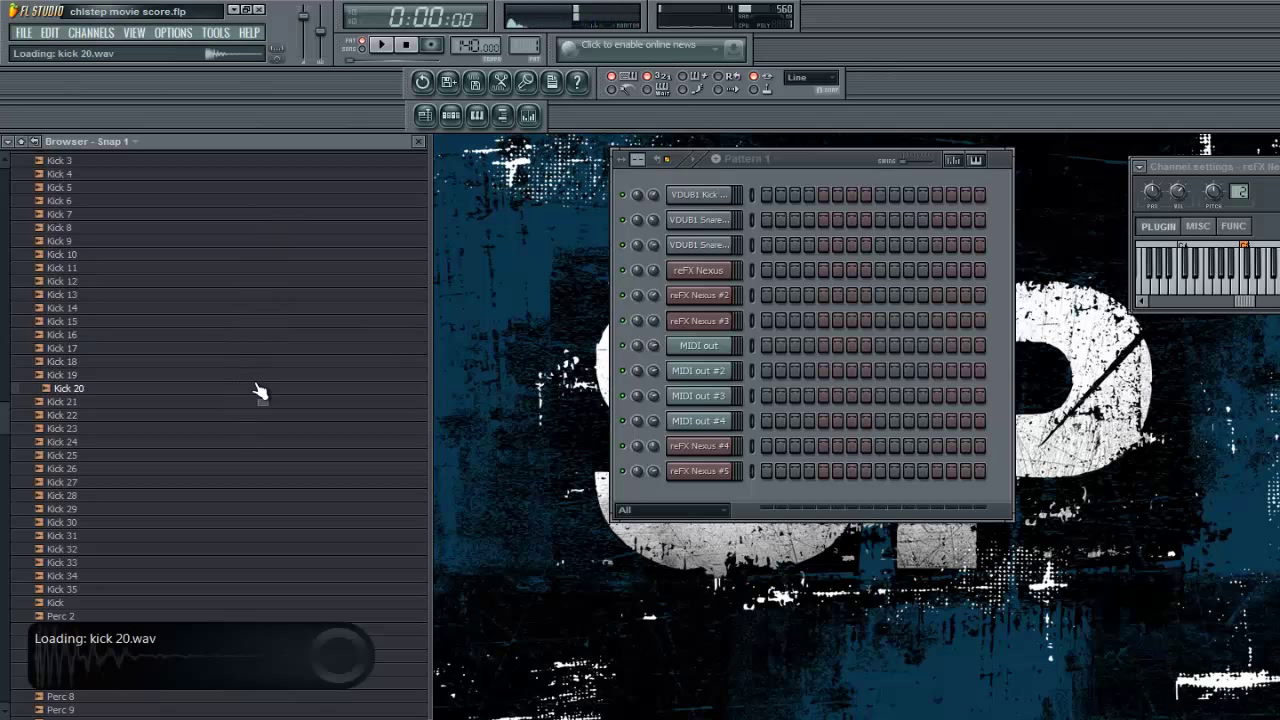
drag(266, 374, 678, 175)
Step: Audition rim and snare samples from the same pack and add Snare 14 as a new channel above Kick 19
click(192, 483)
scroll(200, 510, down, 10)
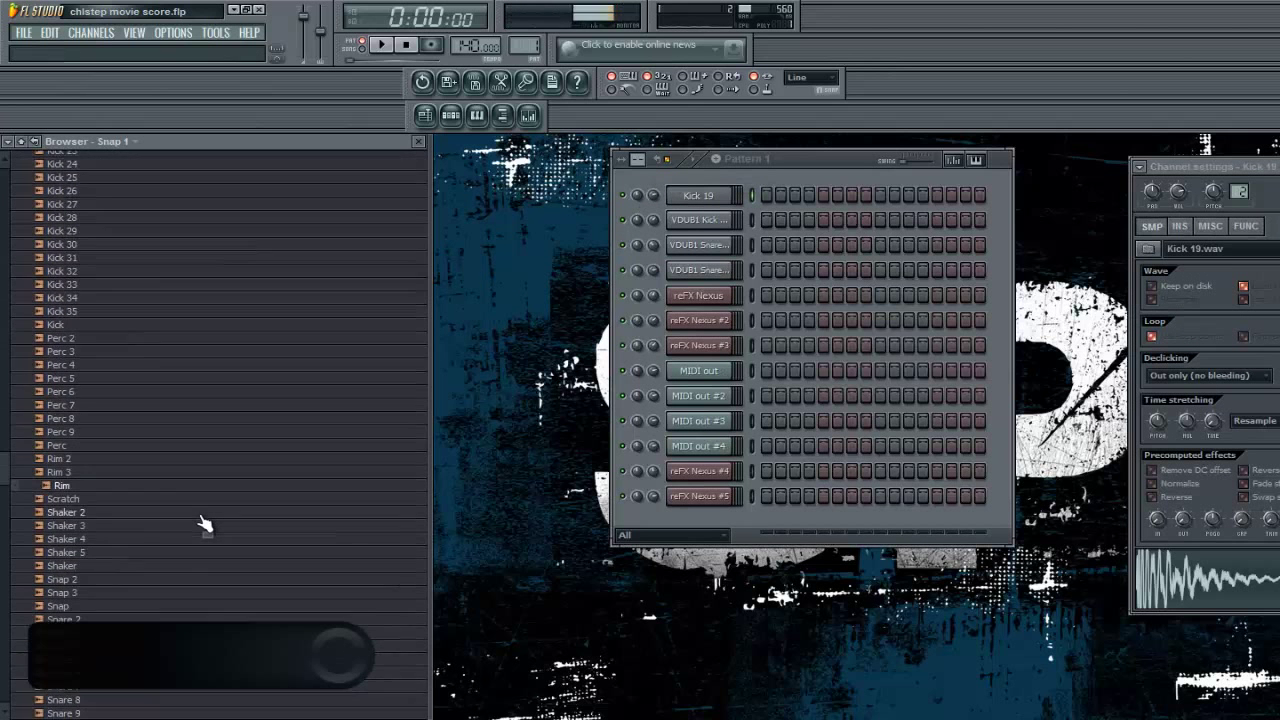
click(205, 490)
scroll(226, 474, down, 5)
click(237, 435)
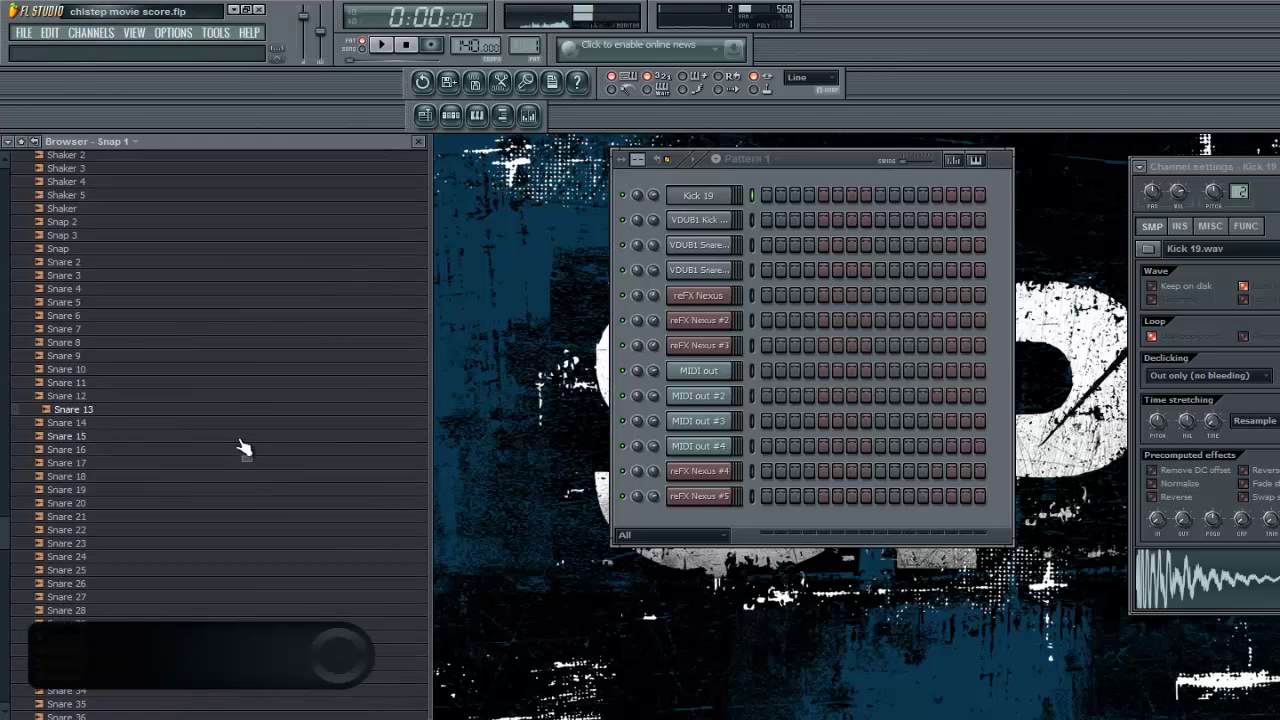
click(237, 476)
click(250, 426)
scroll(250, 478, down, 3)
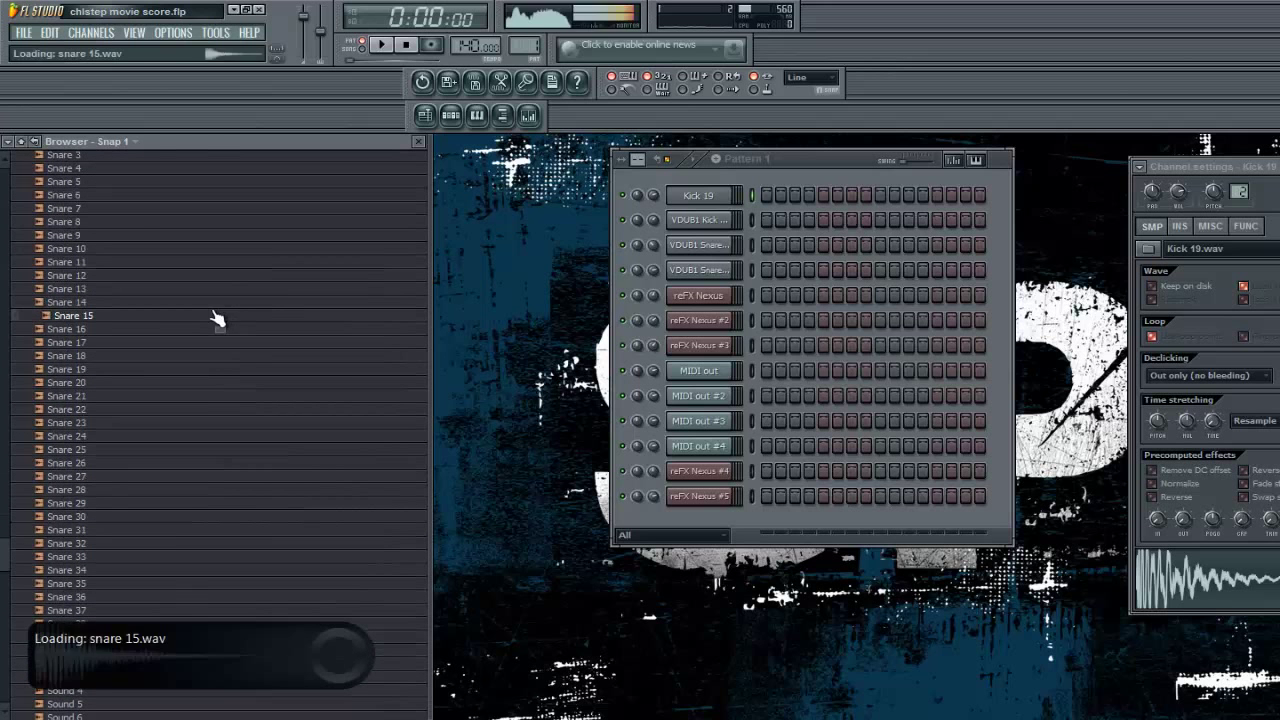
drag(214, 314, 695, 185)
Step: Place a Kick 19 hit on step 1 and a Snare 14 hit on step 8 while checking playback
click(766, 219)
key(space)
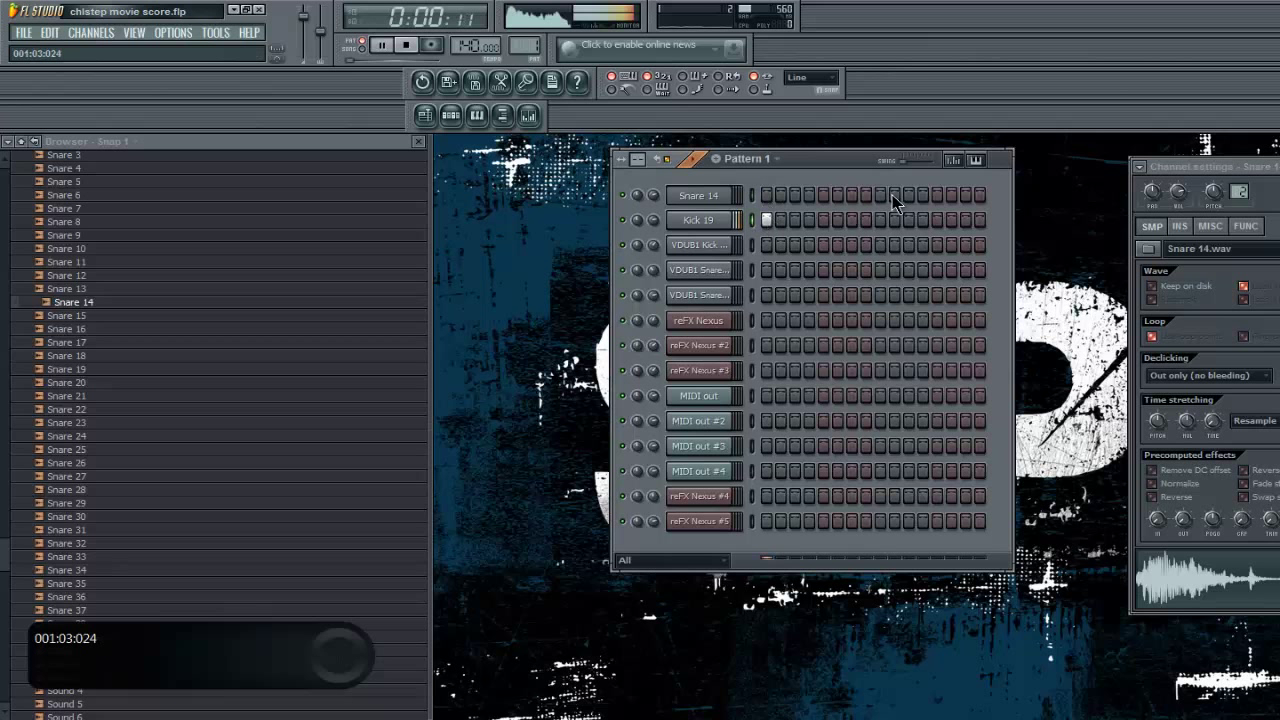
key(space)
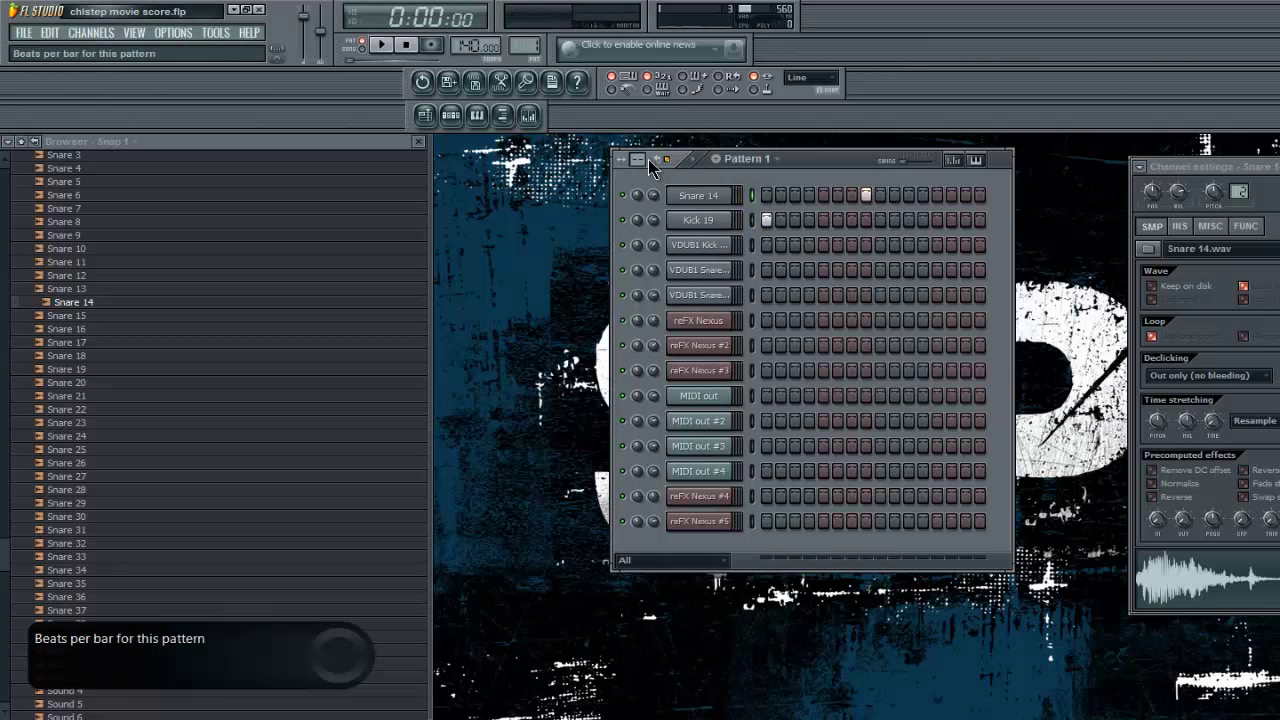
Step: Increase the pattern's beats per bar to extend the step grid and reposition the step sequencer so the steps are visible
drag(646, 178, 647, 152)
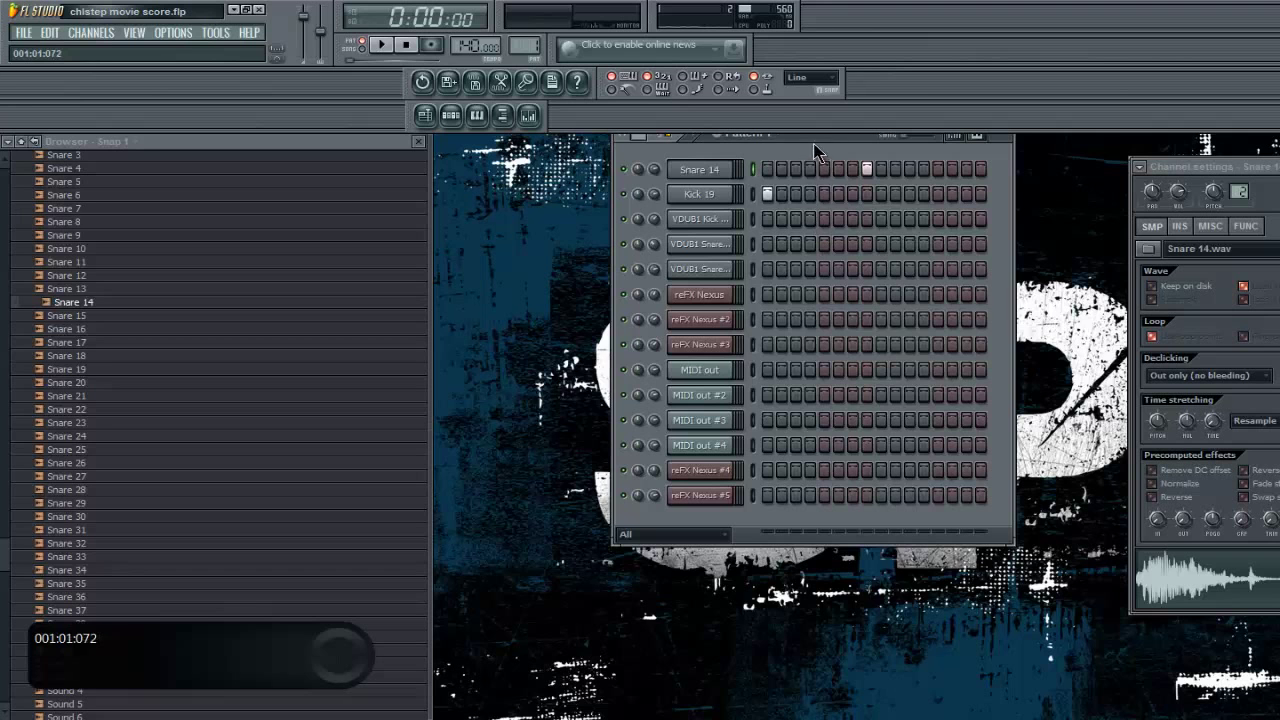
drag(814, 145, 793, 219)
drag(616, 207, 616, 150)
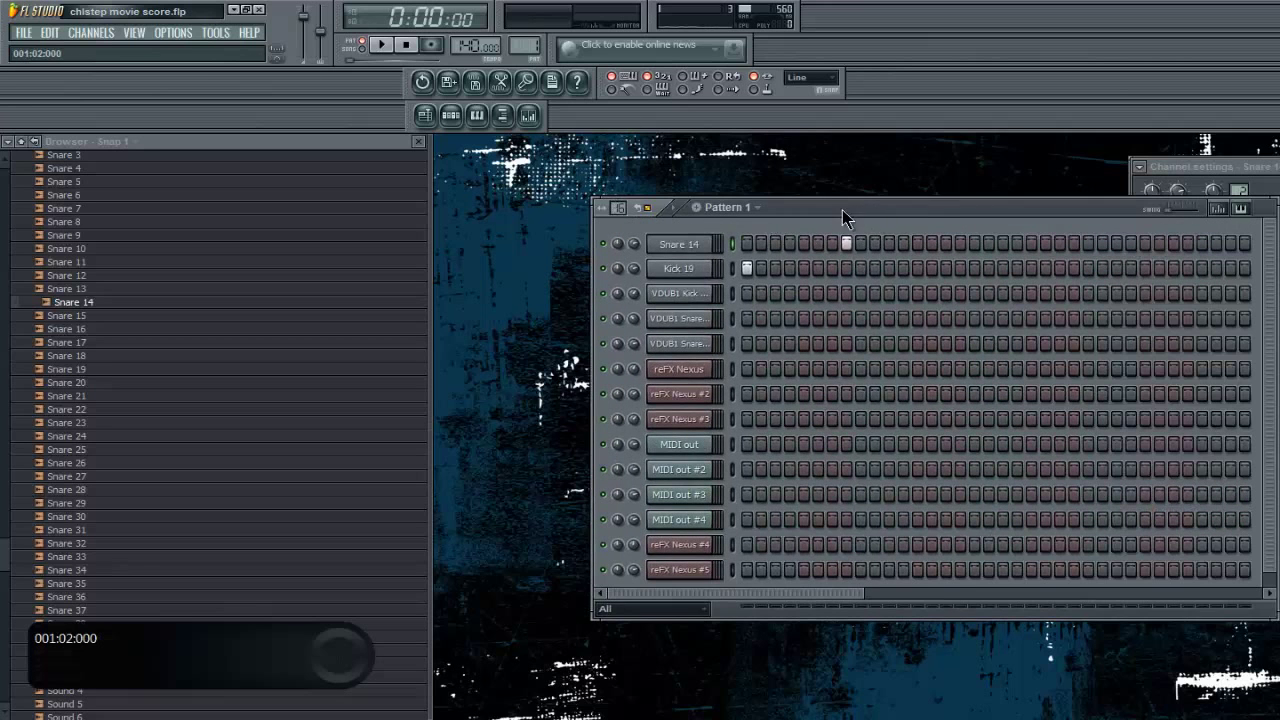
drag(842, 210, 704, 214)
Step: Try extra Kick 19 hits on steps 13, 16 and 18 during playback
key(space)
click(838, 273)
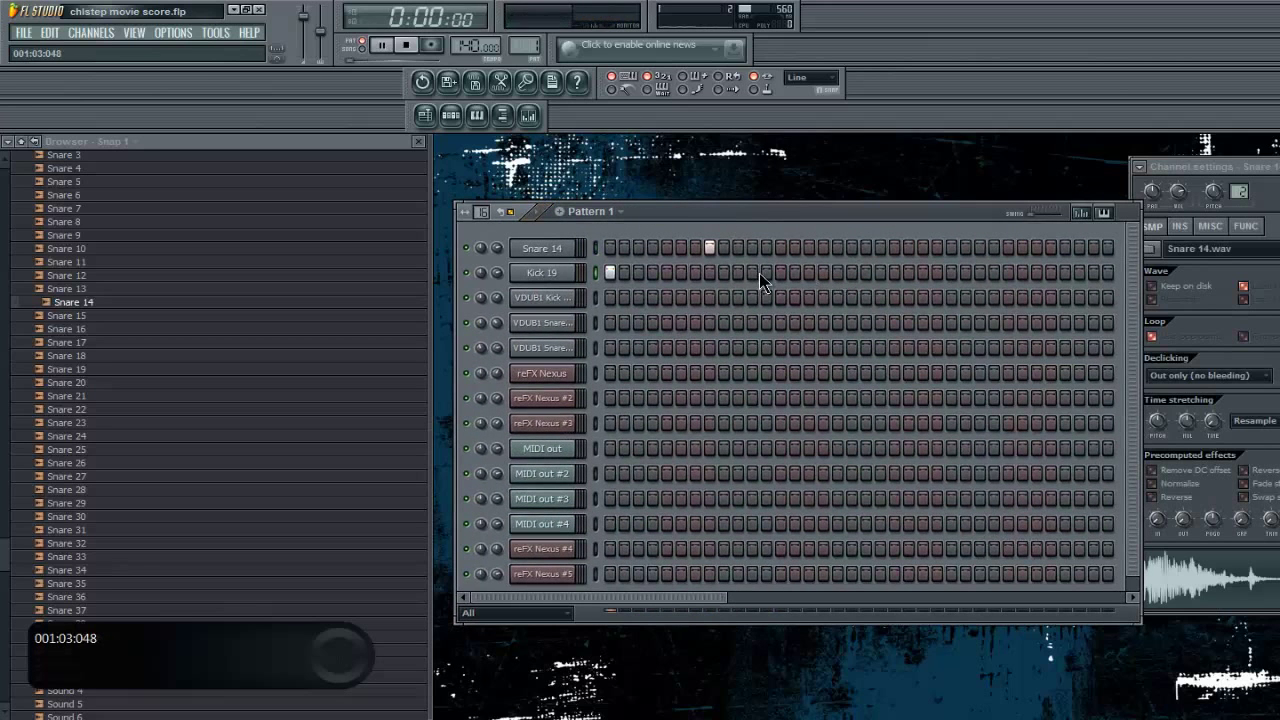
click(795, 273)
click(781, 273)
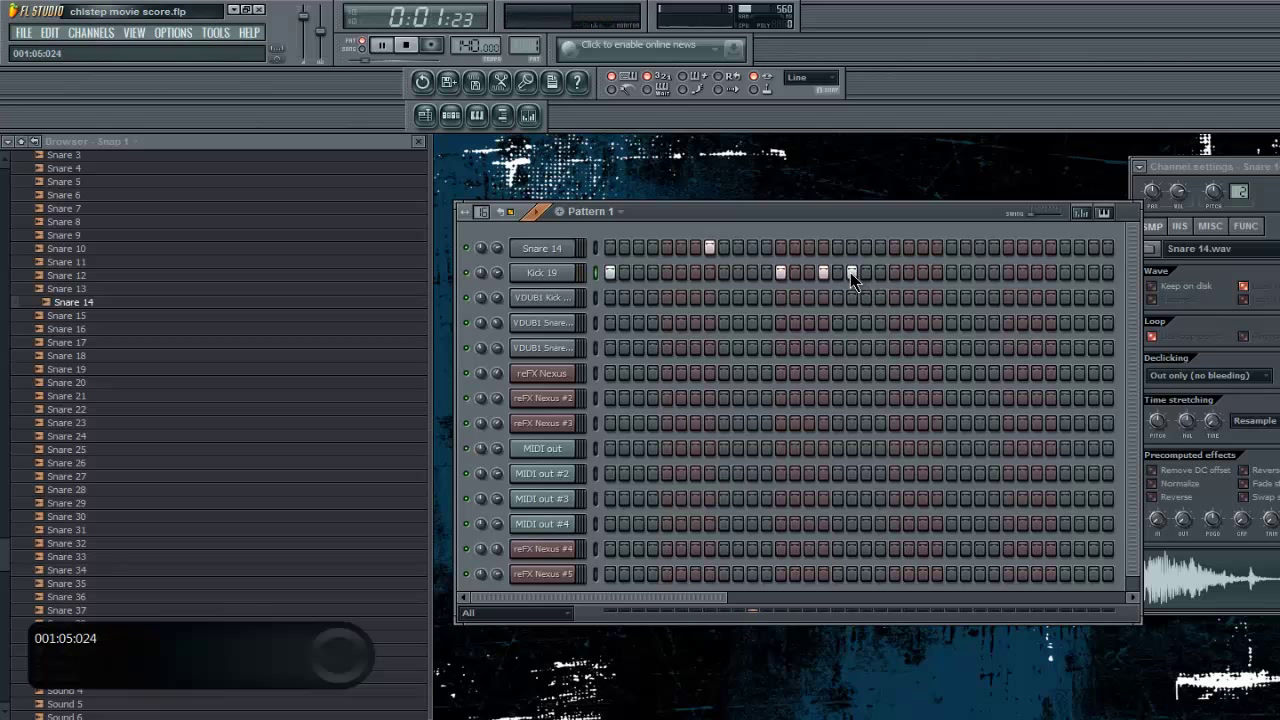
Step: Add a Snare 14 hit on step 24, stop playback and clear all Kick 19 steps
key(space)
key(space)
drag(955, 268, 602, 272)
Step: Browse and preview the sounds in the Timberland sample folder
scroll(200, 420, down, 20)
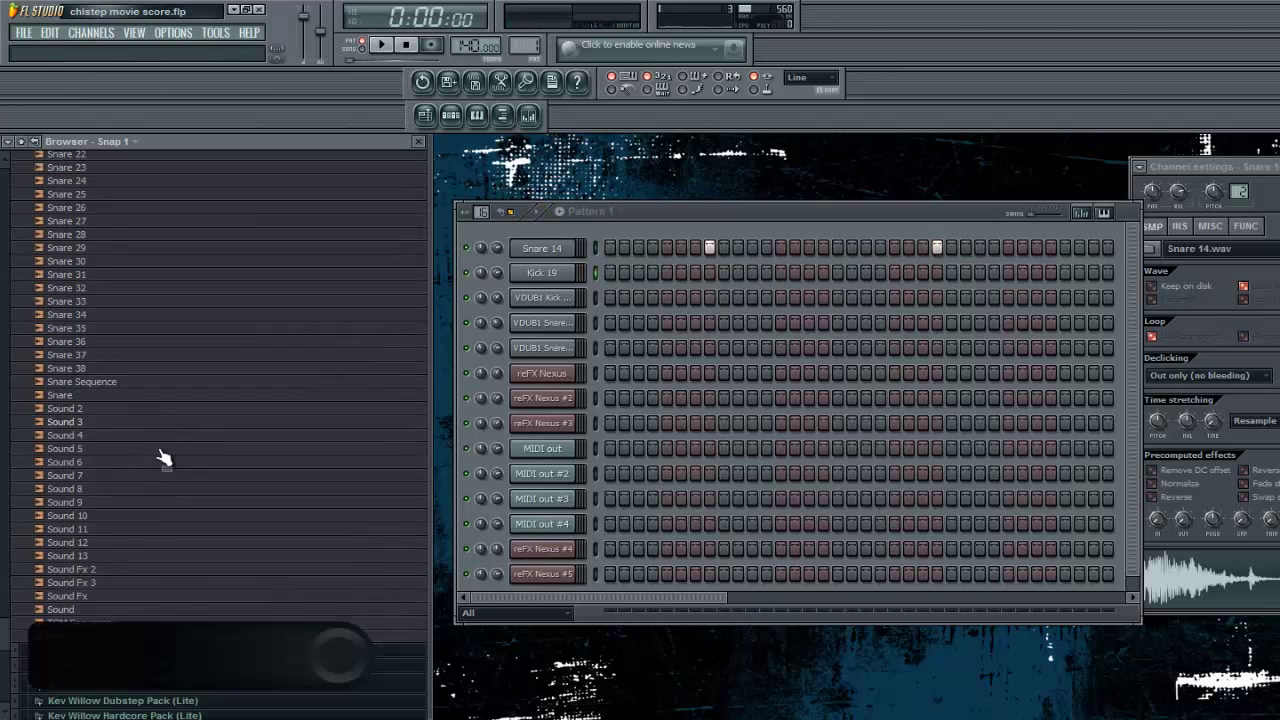
click(235, 415)
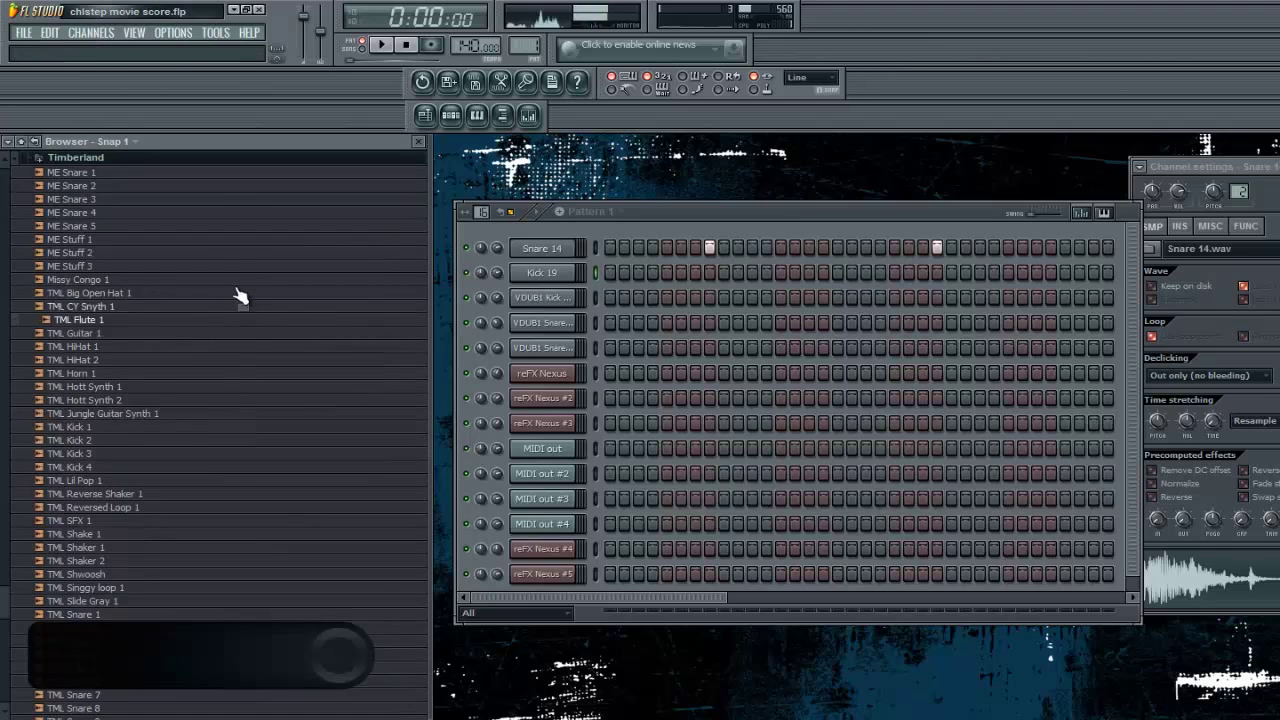
scroll(205, 482, down, 9)
scroll(250, 420, down, 10)
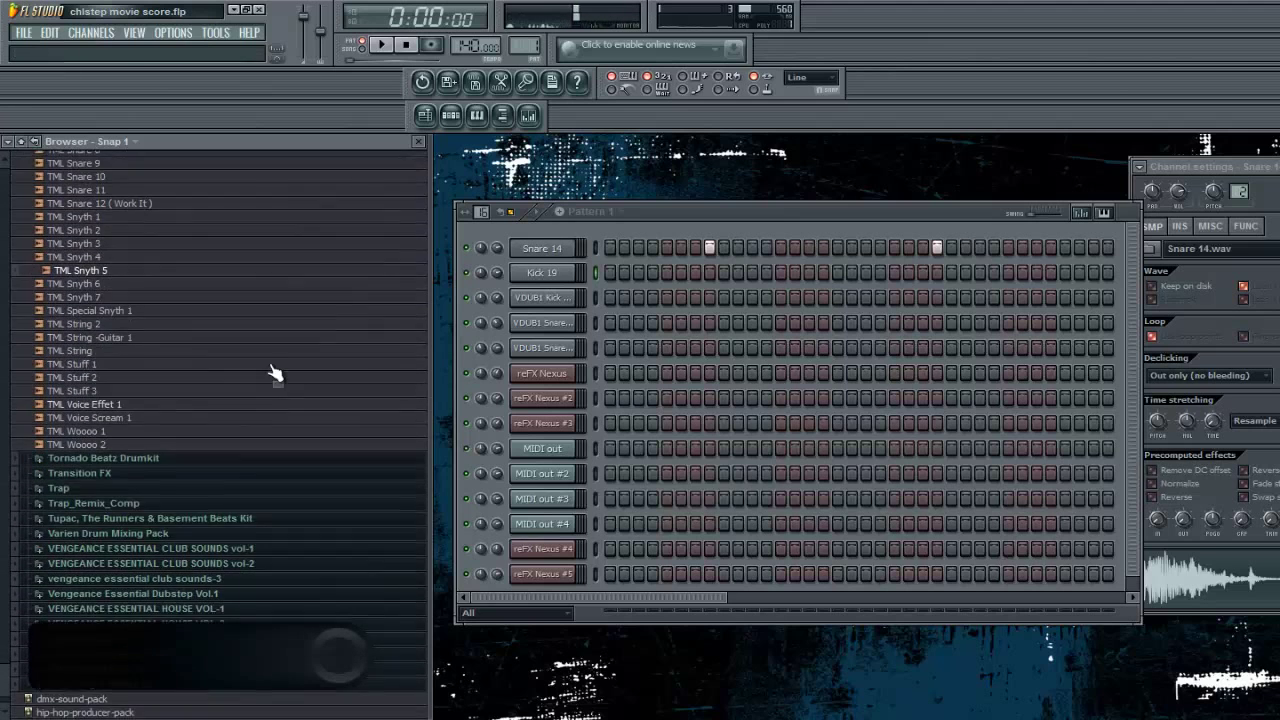
Step: Preview several VEH1 Latin House Loops from the Vengeance Essential House Vol-1 folder, including 023, 013 and 005, and close the loop folder
click(270, 568)
scroll(268, 565, down, 2)
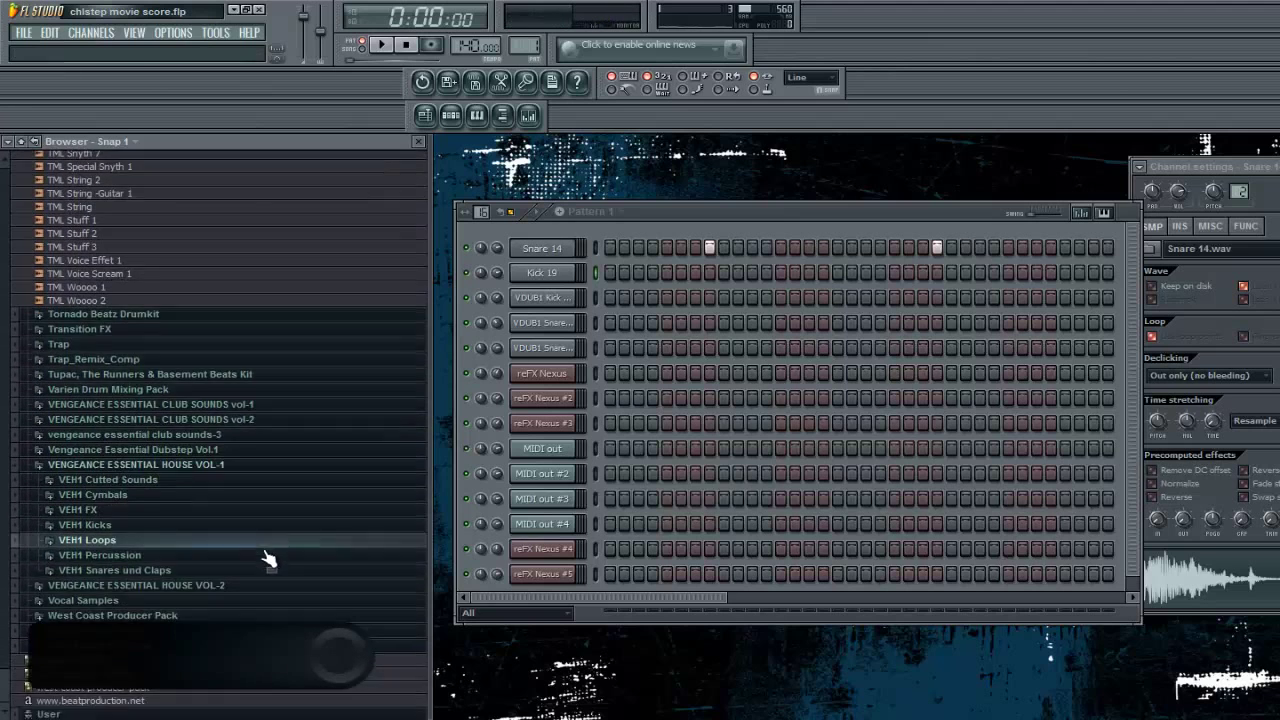
click(266, 561)
click(265, 585)
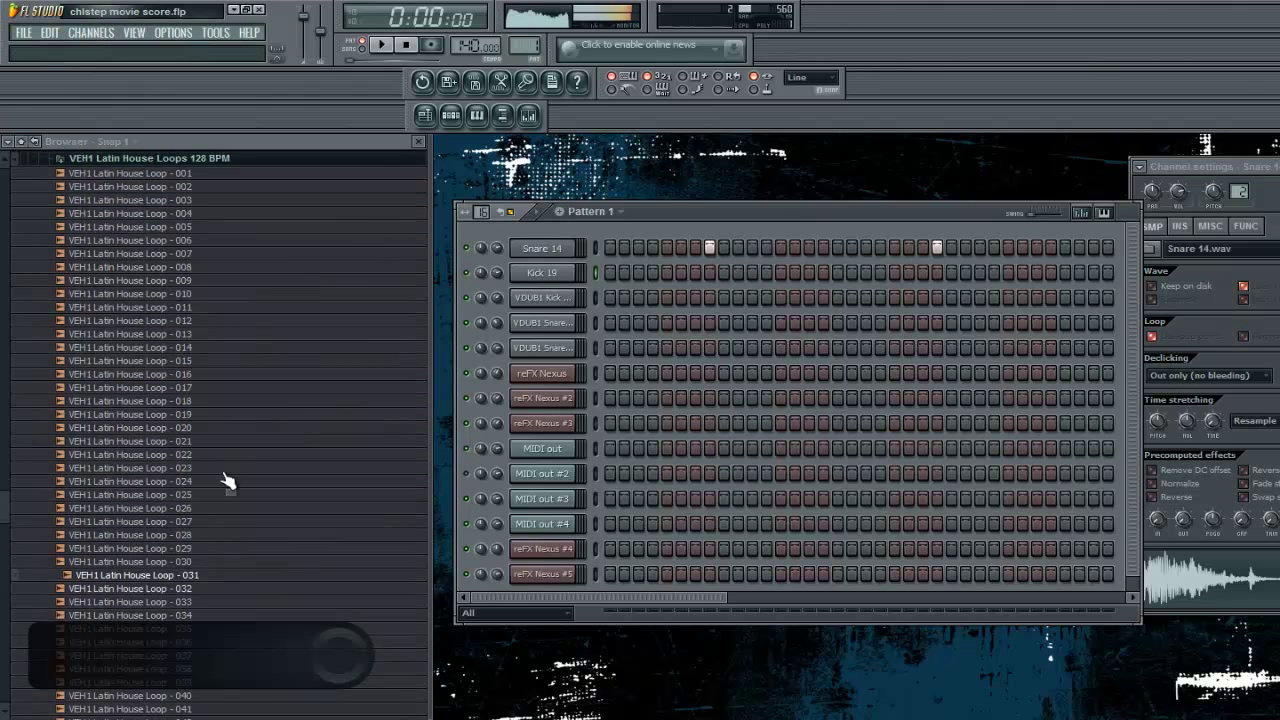
click(284, 468)
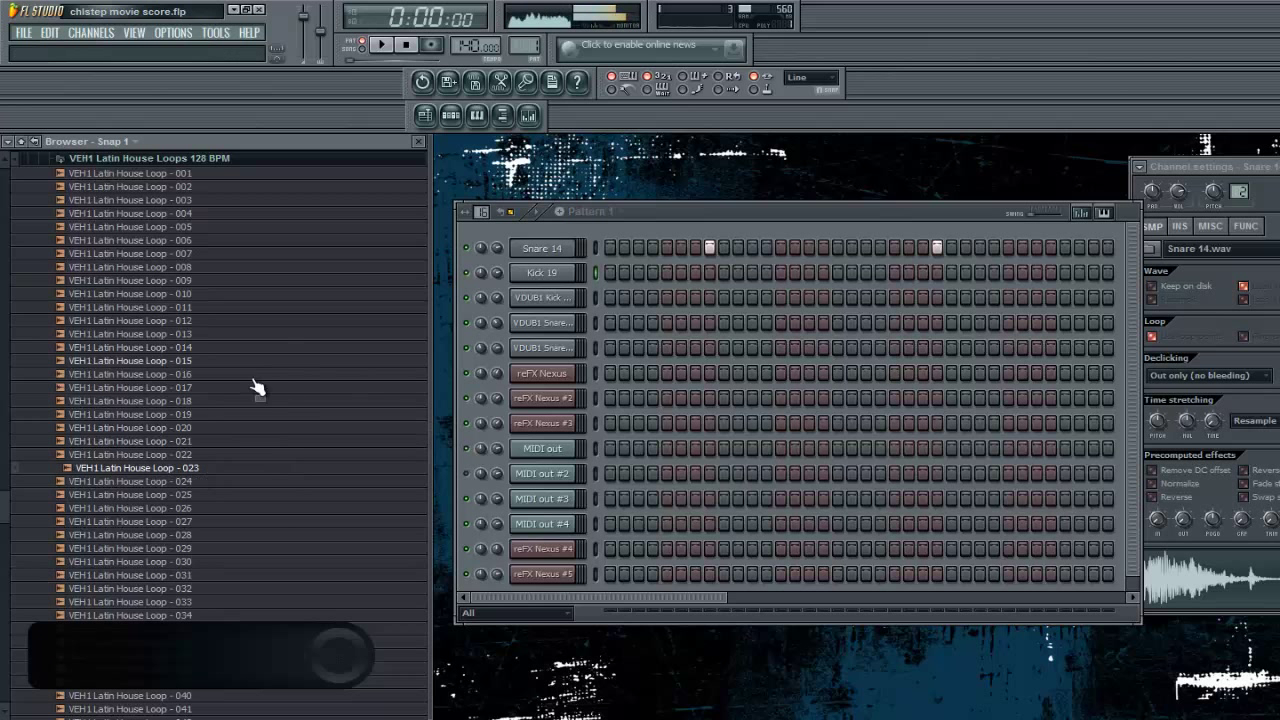
click(279, 334)
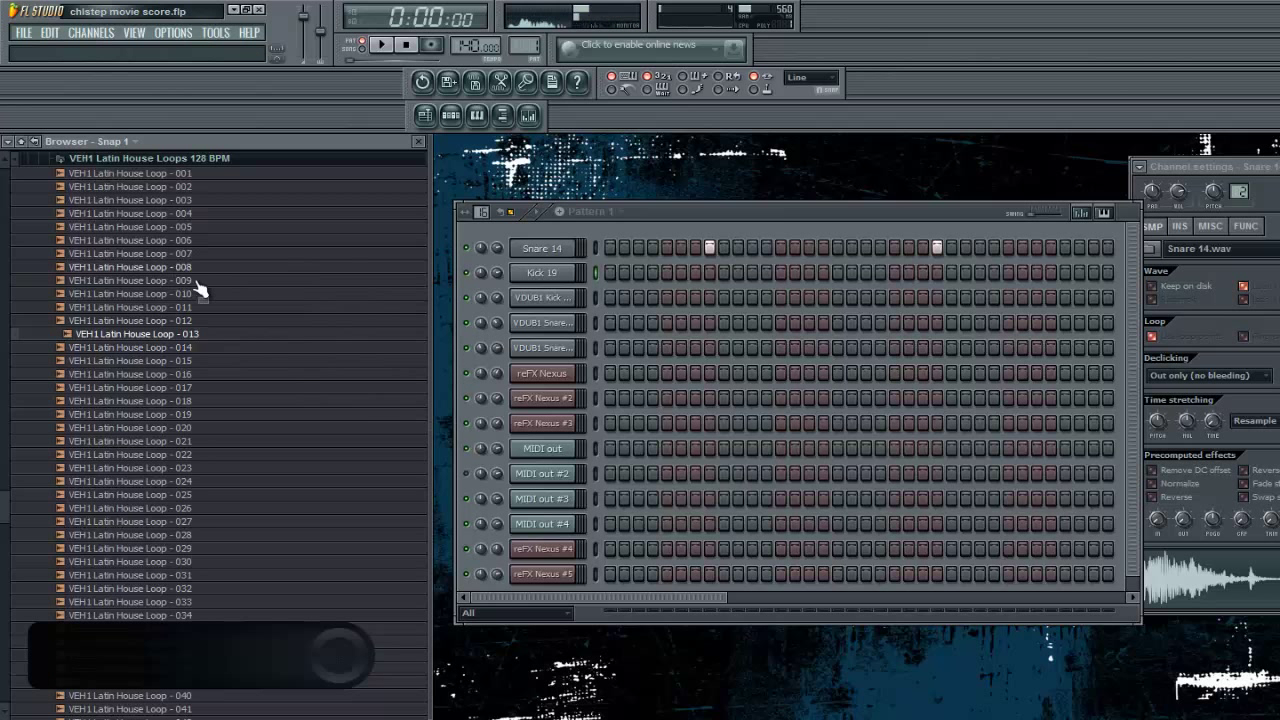
click(228, 228)
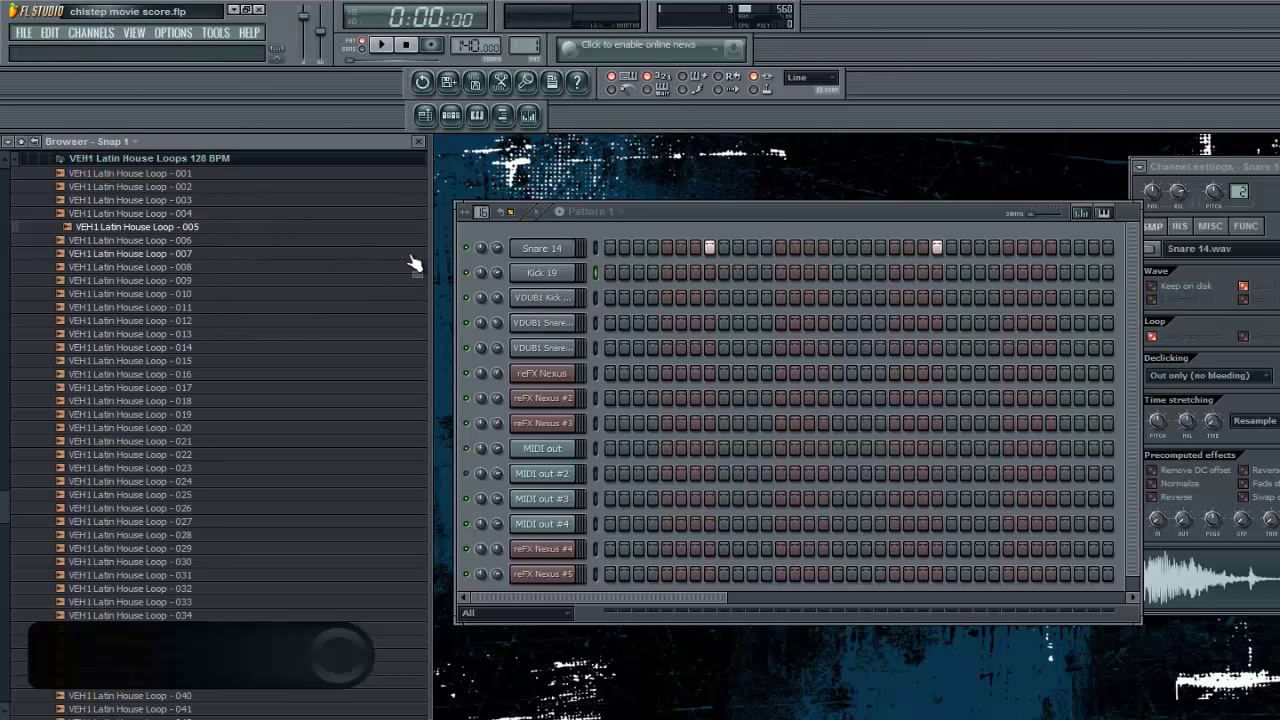
click(236, 160)
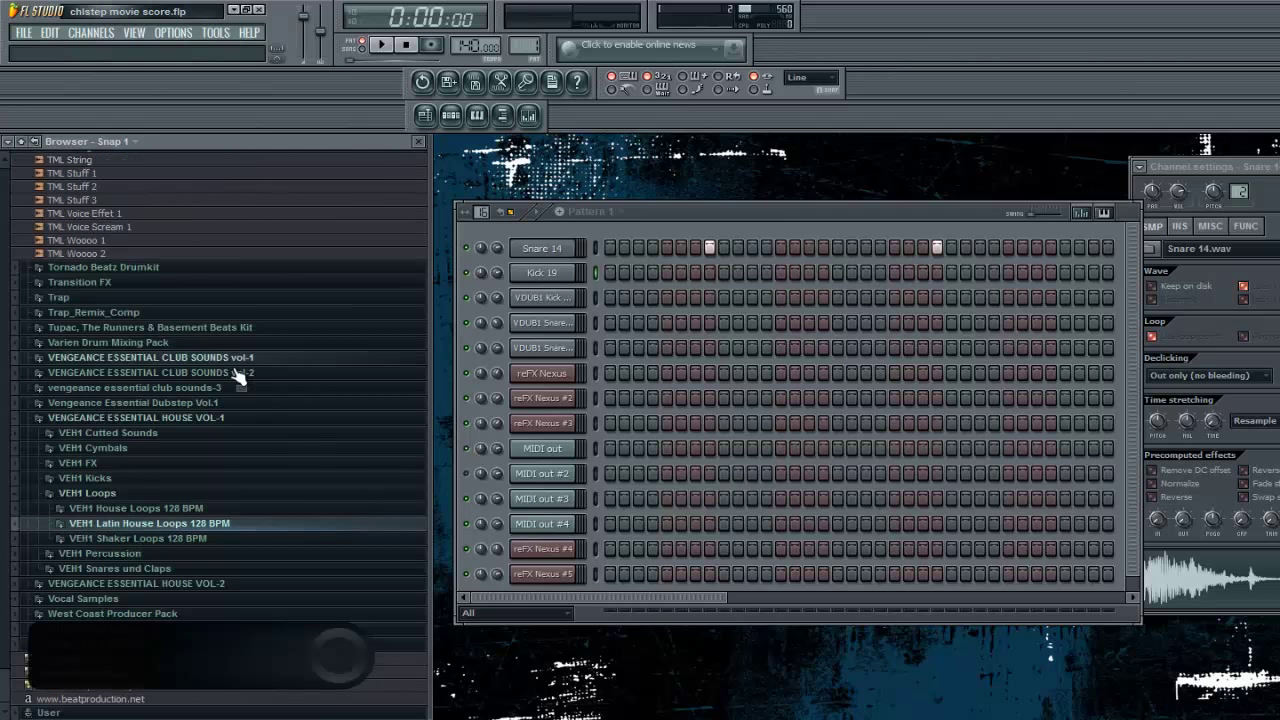
Step: Browse the VEH1 FX folder and preview samples from its Scratchy, Reverse and Hallkicks subfolders
click(248, 463)
click(240, 523)
click(234, 552)
scroll(238, 558, down, 4)
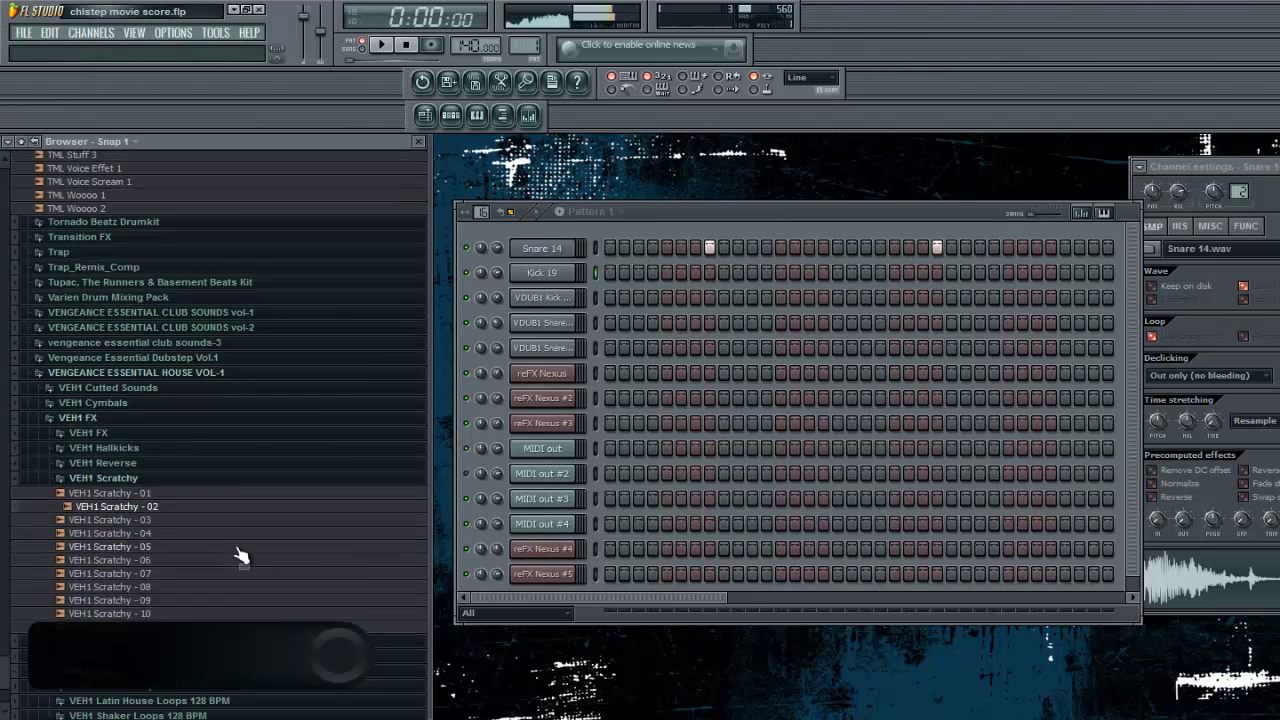
click(175, 348)
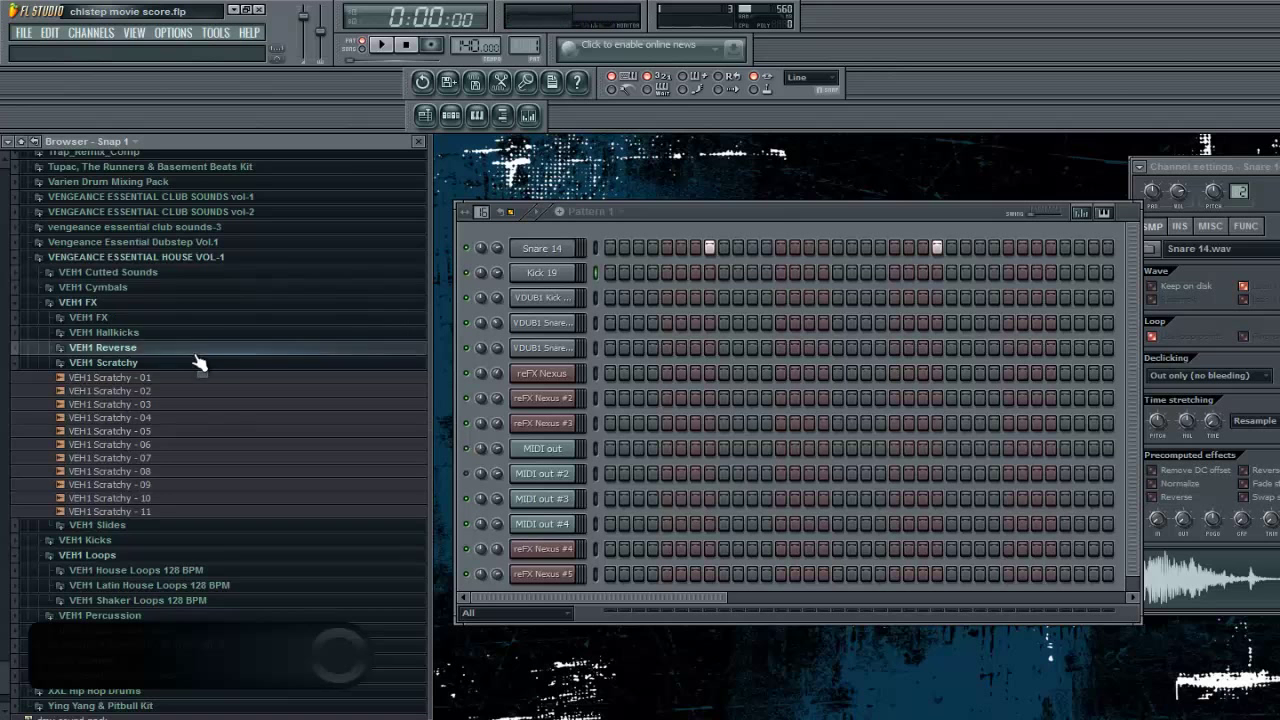
click(180, 379)
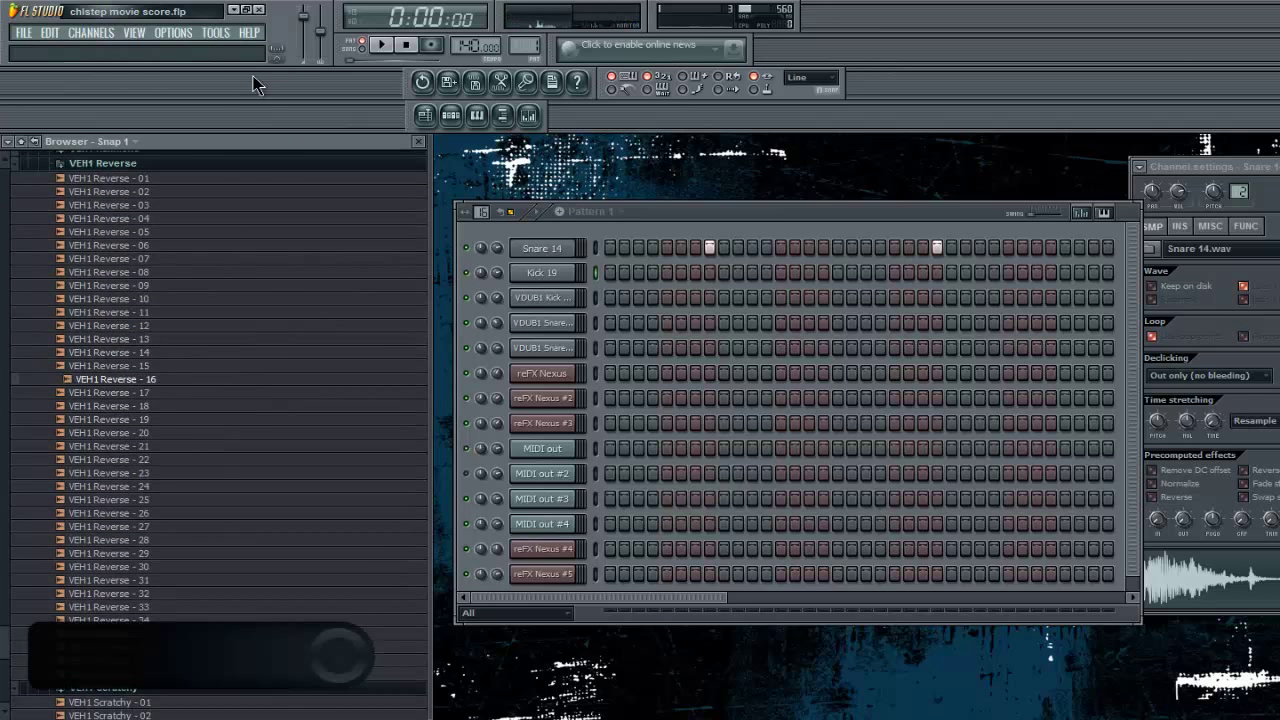
click(160, 162)
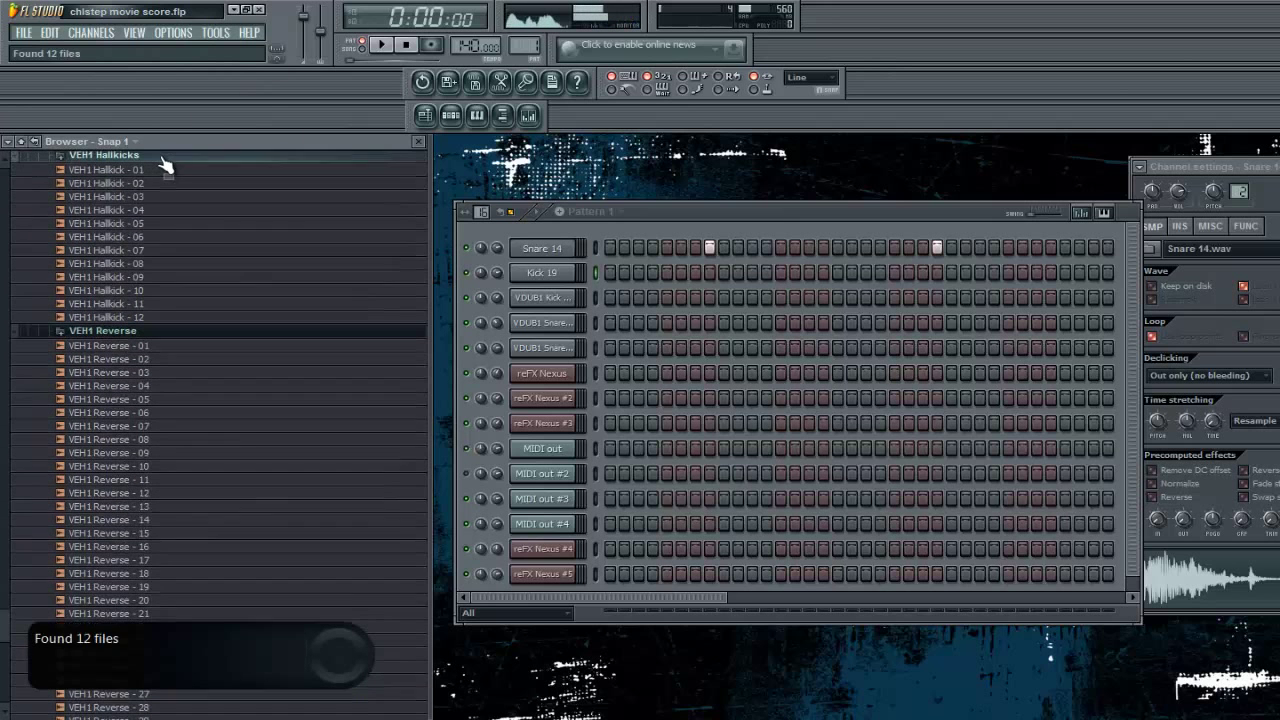
click(186, 262)
scroll(237, 394, down, 12)
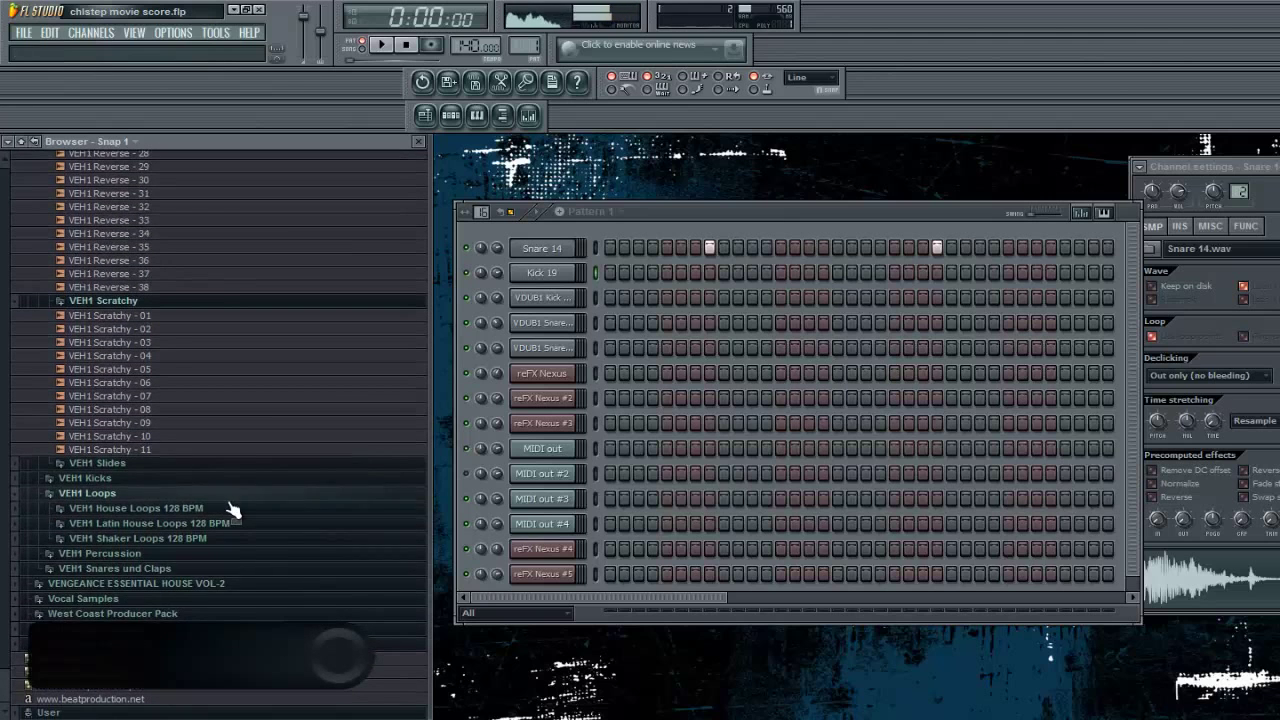
Step: Open the VEH2 Fill Ins 128BPM loops in Vengeance Essential House Vol-2 and audition them from number 23 through 89
click(263, 585)
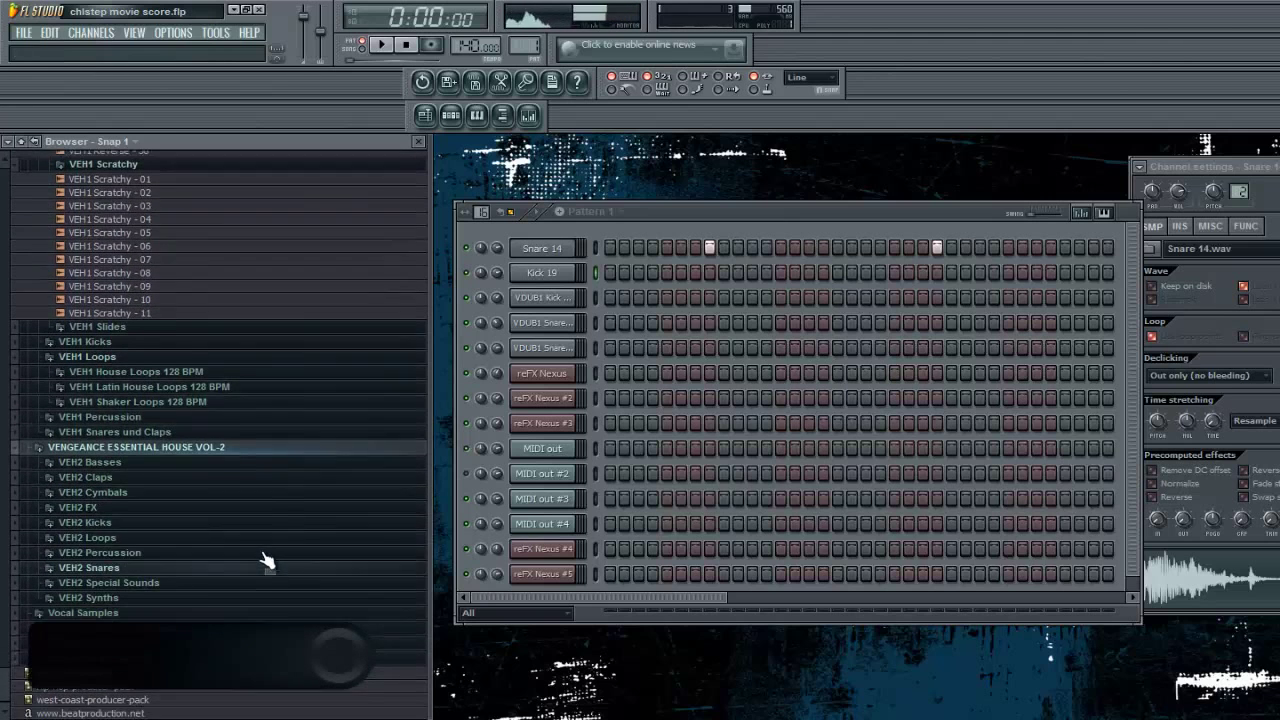
click(277, 531)
click(279, 549)
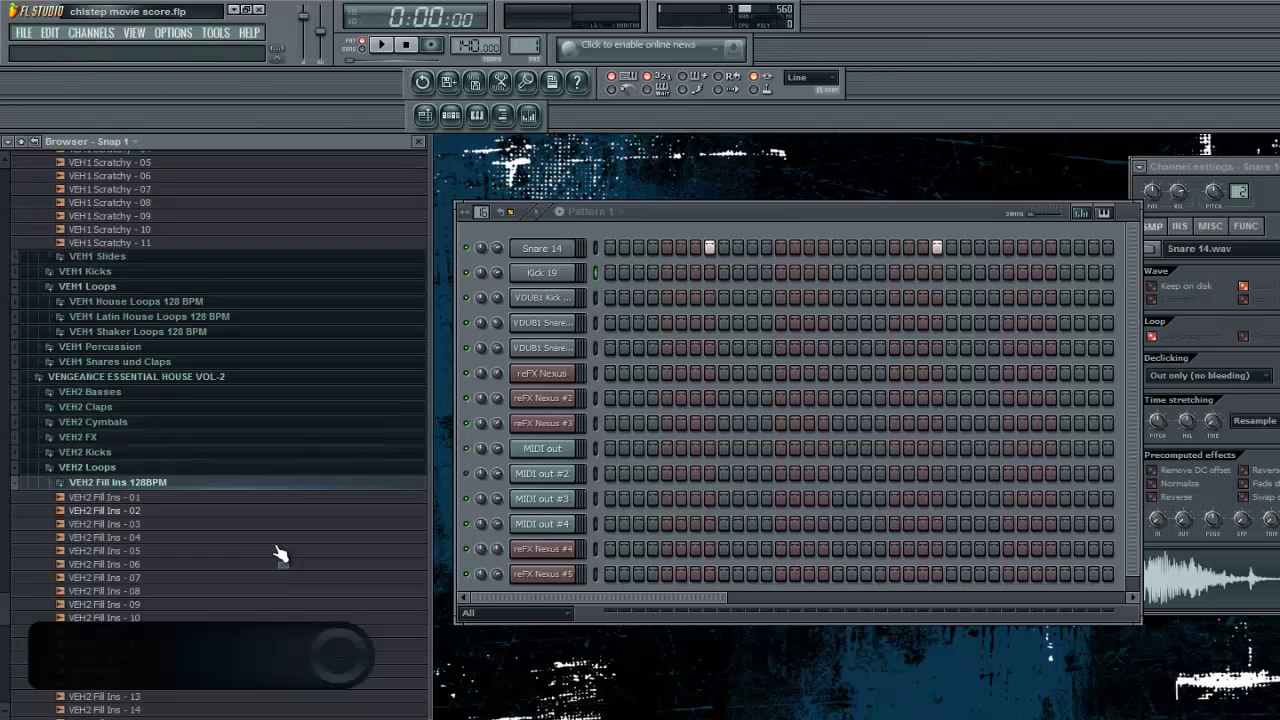
click(282, 468)
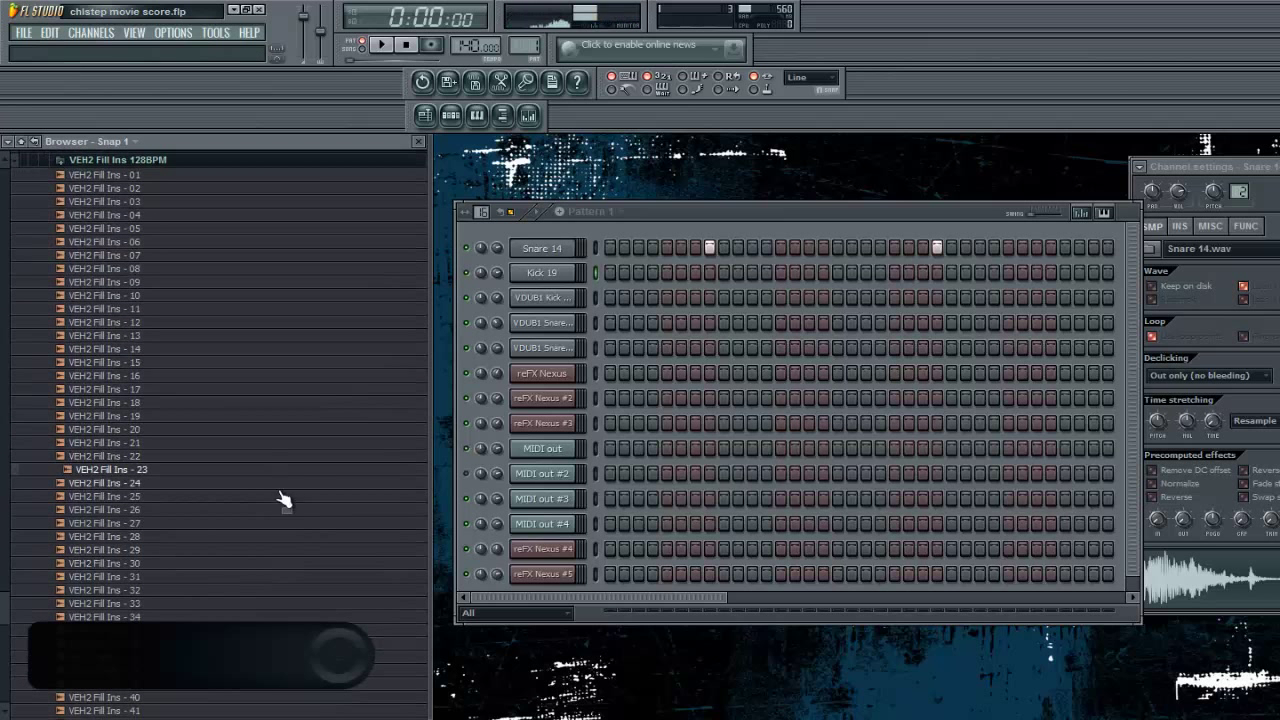
click(277, 537)
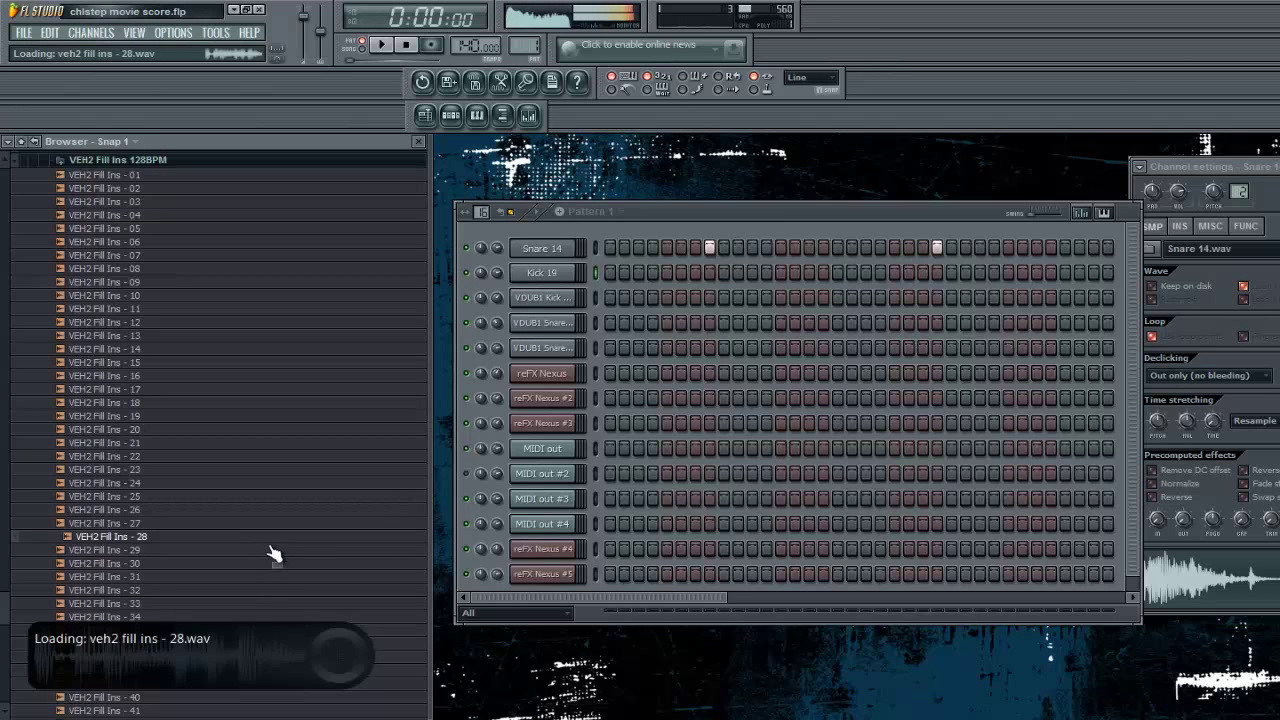
key(Down)
key(Down)
key(Down)
key(Down)
key(Down)
key(Down)
key(Down)
key(Down)
key(Down)
key(Down)
key(Down)
key(Down)
key(Down)
key(Down)
key(Down)
key(Down)
key(Down)
key(Down)
key(Down)
key(Down)
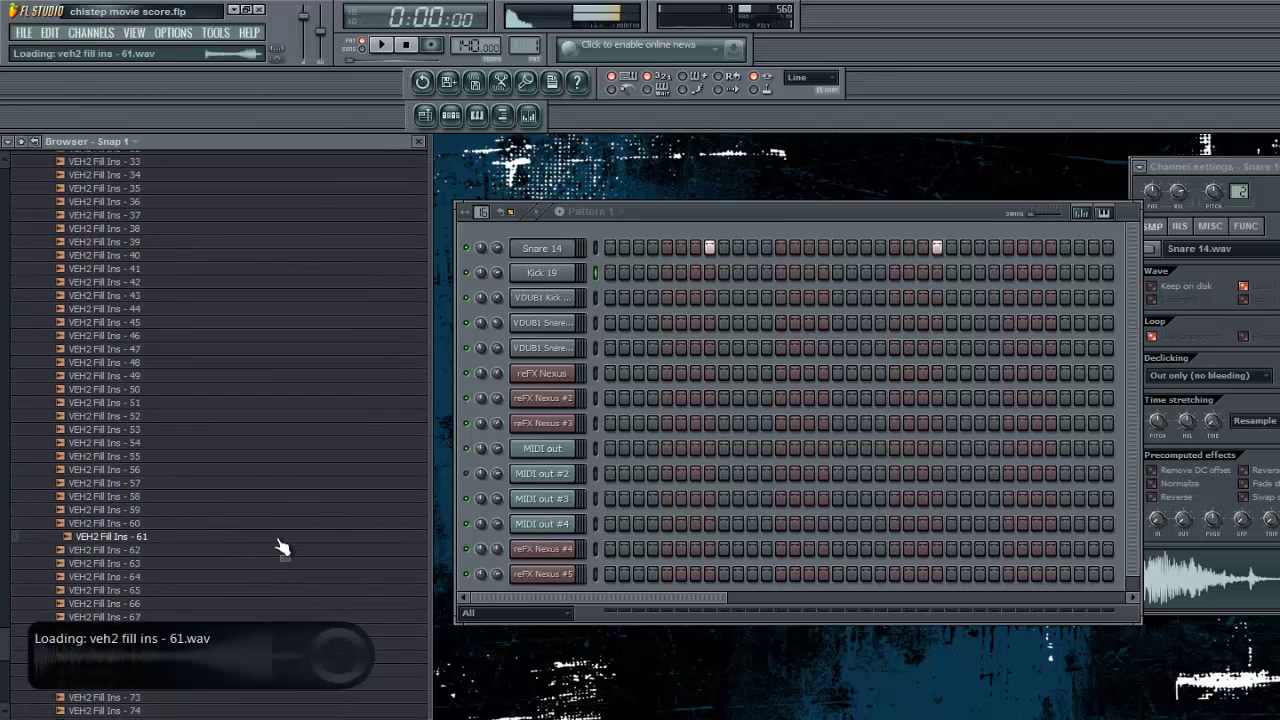
key(Down)
key(Down)
key(Down)
key(Down)
key(Down)
key(Down)
key(Down)
key(Down)
key(Down)
key(Down)
key(Down)
key(Down)
key(Down)
key(Down)
key(Down)
key(Down)
key(Down)
key(Down)
key(Down)
key(Down)
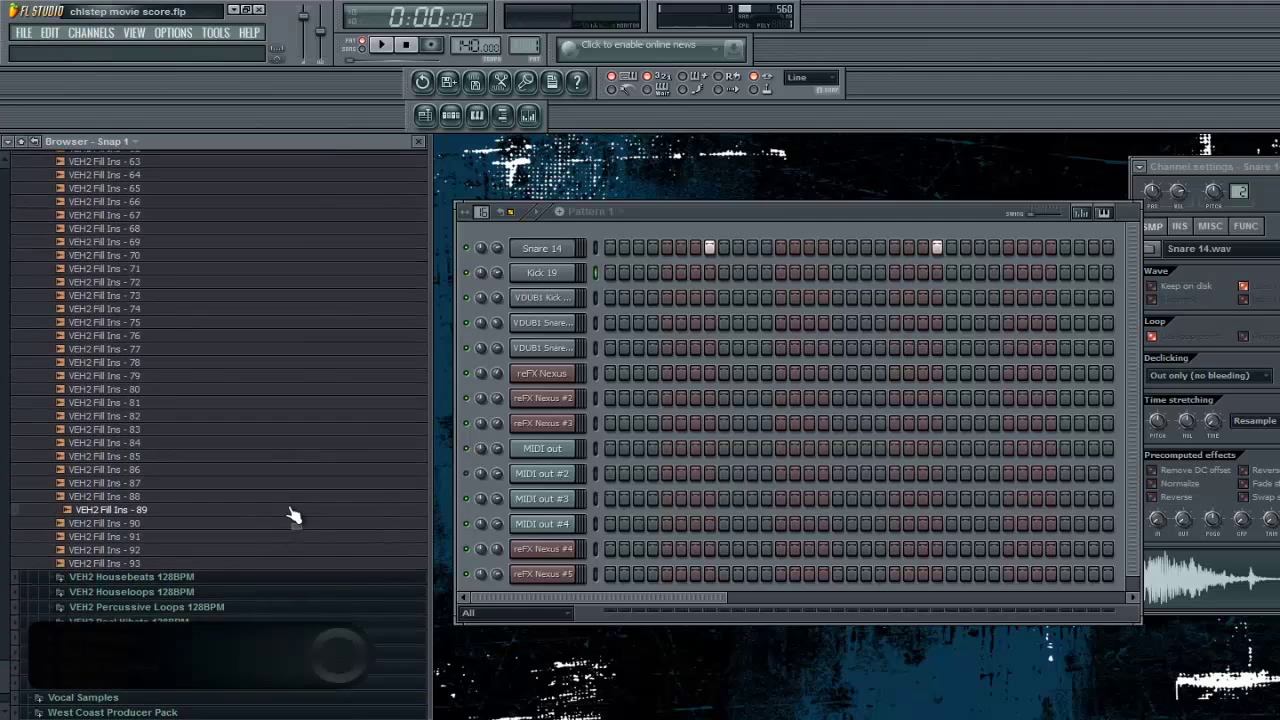
scroll(288, 518, down, 5)
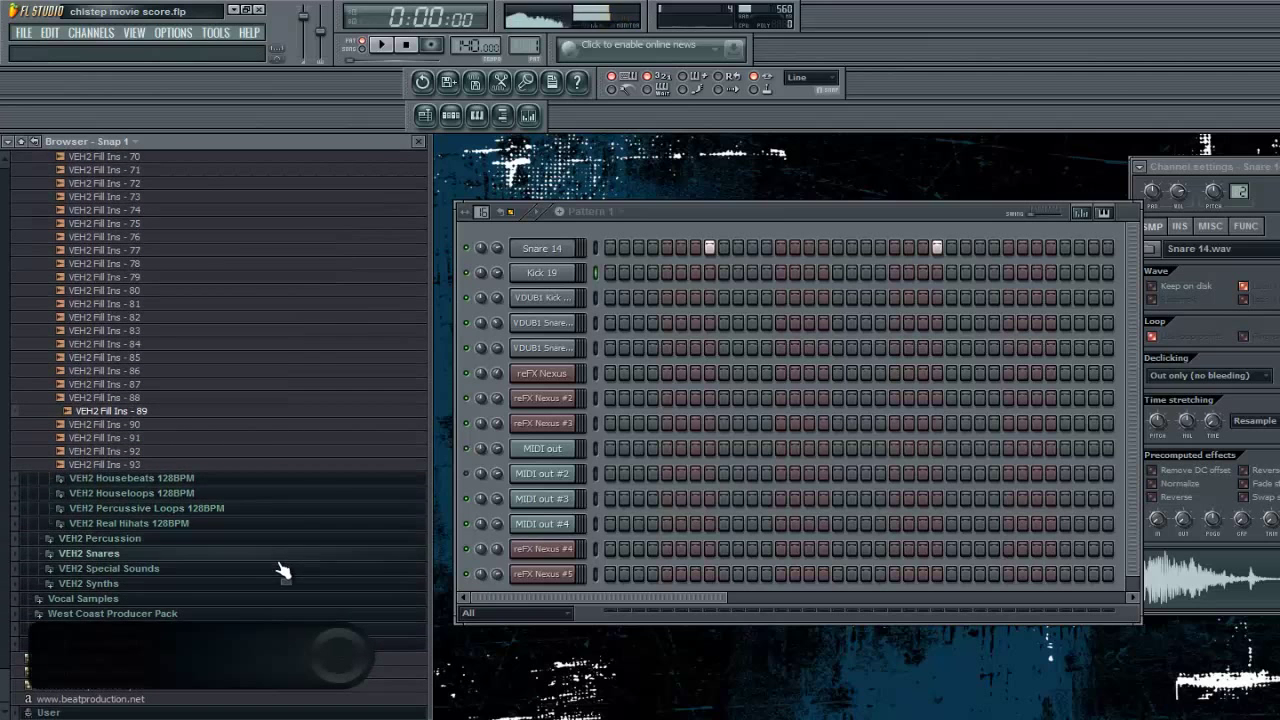
Step: Open the VEH2 Snares folder and compare several snares, including 011, 021, 028 and 006
click(281, 558)
click(281, 561)
click(299, 308)
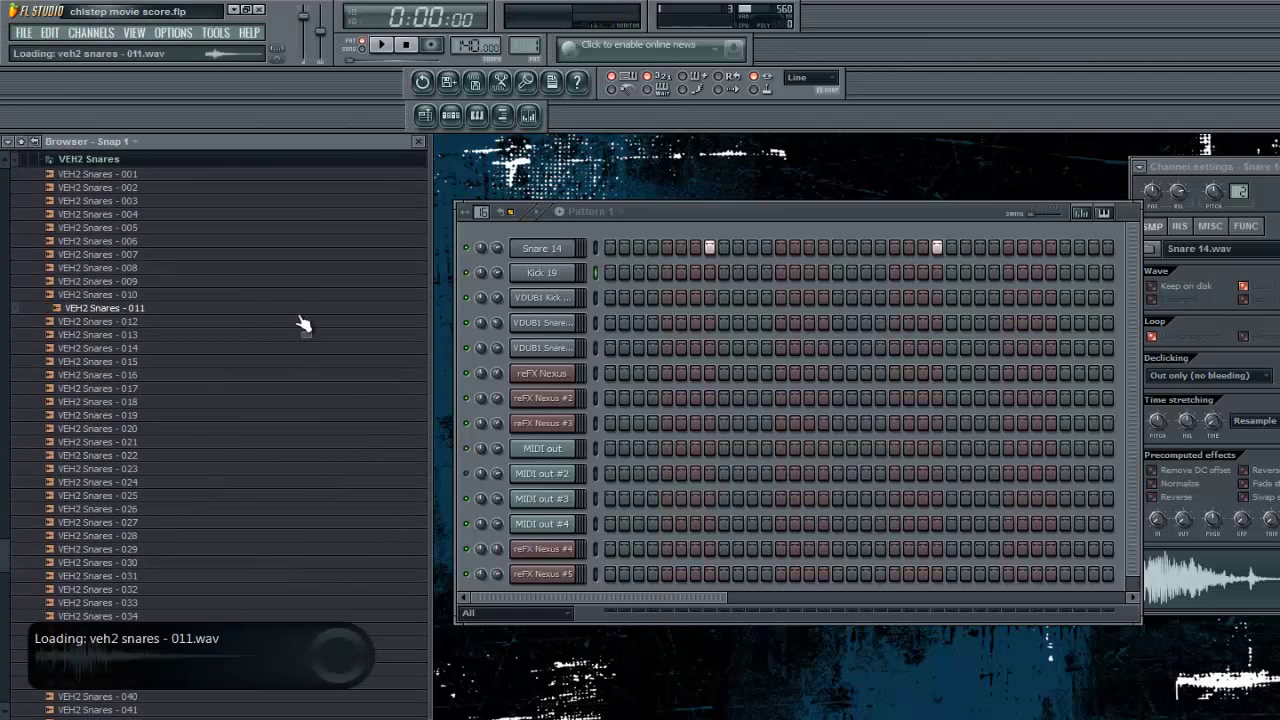
click(297, 242)
click(300, 389)
click(287, 268)
click(277, 443)
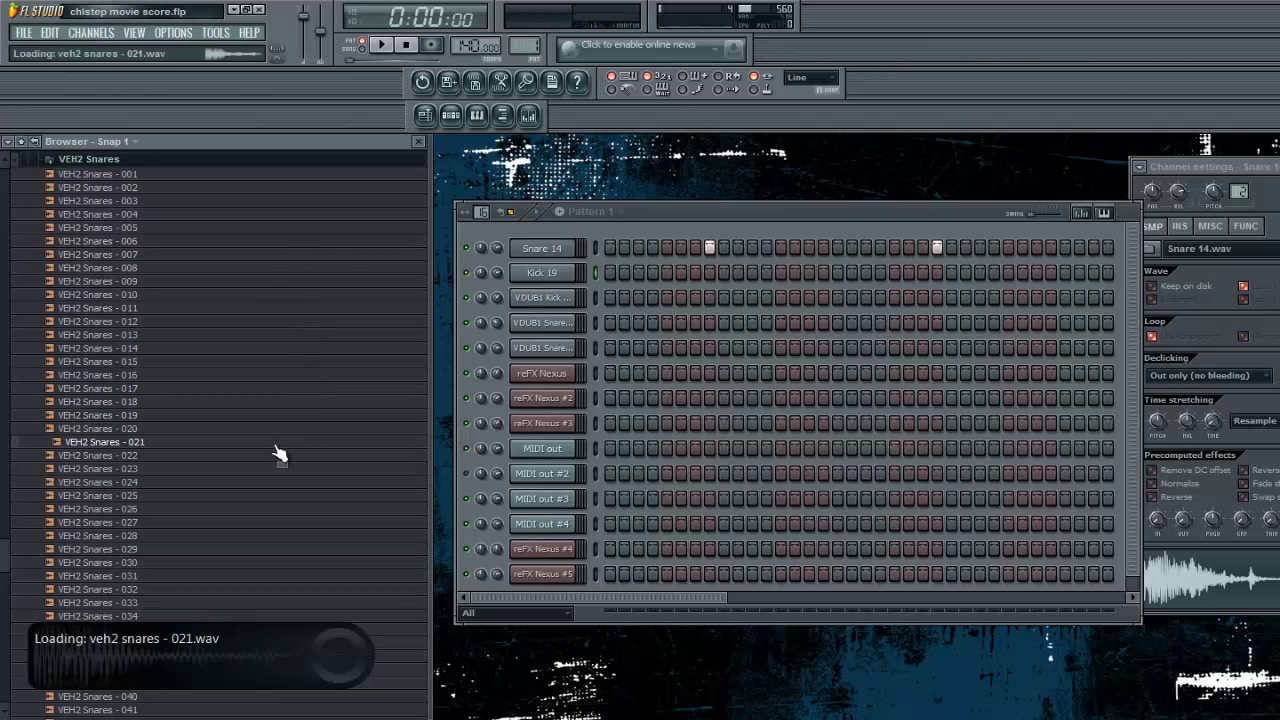
click(299, 307)
click(296, 535)
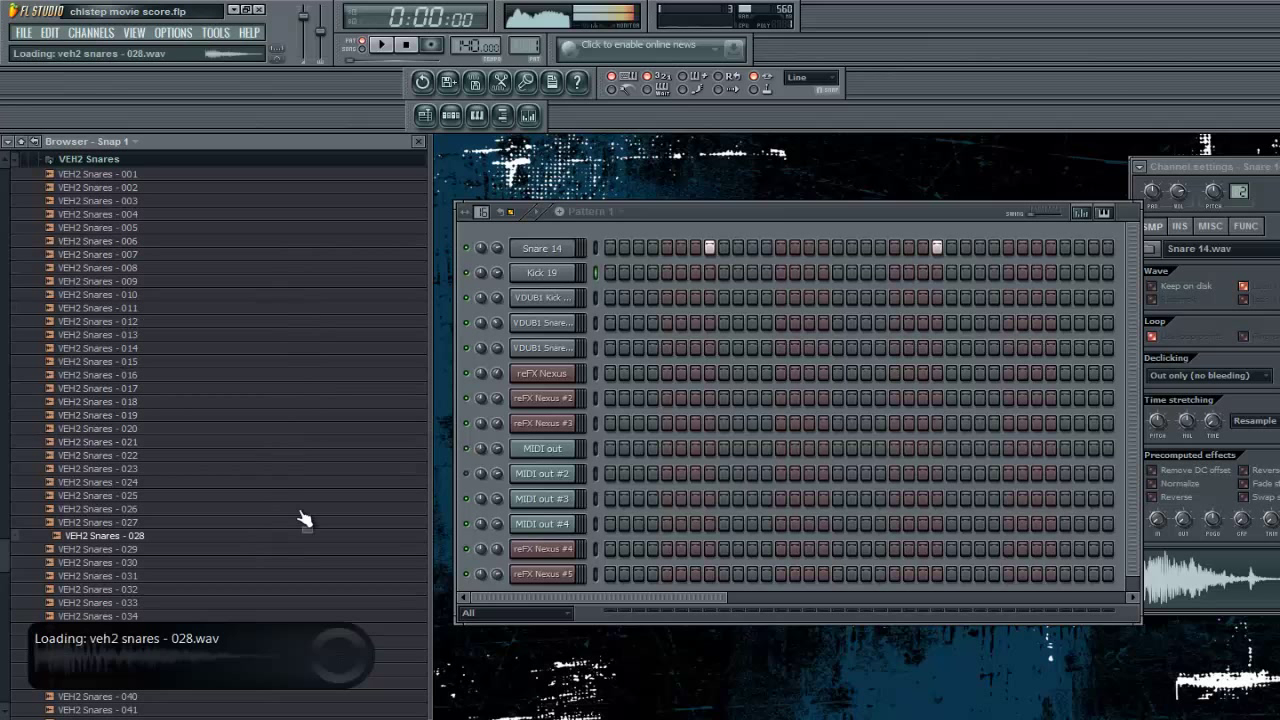
click(285, 297)
click(275, 404)
click(294, 245)
scroll(283, 345, up, 5)
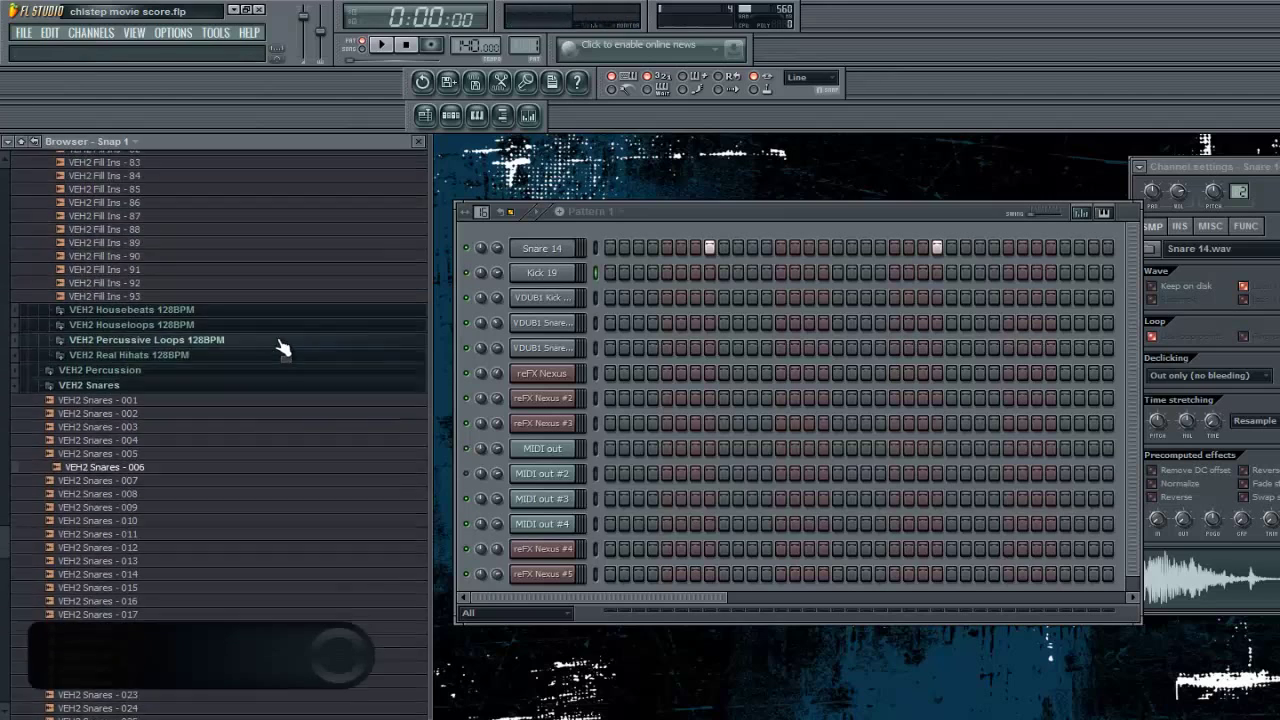
Step: Open the VEH2 Percussive Loops 128BPM folder and preview a few loops, including 022
click(284, 358)
click(285, 412)
click(288, 464)
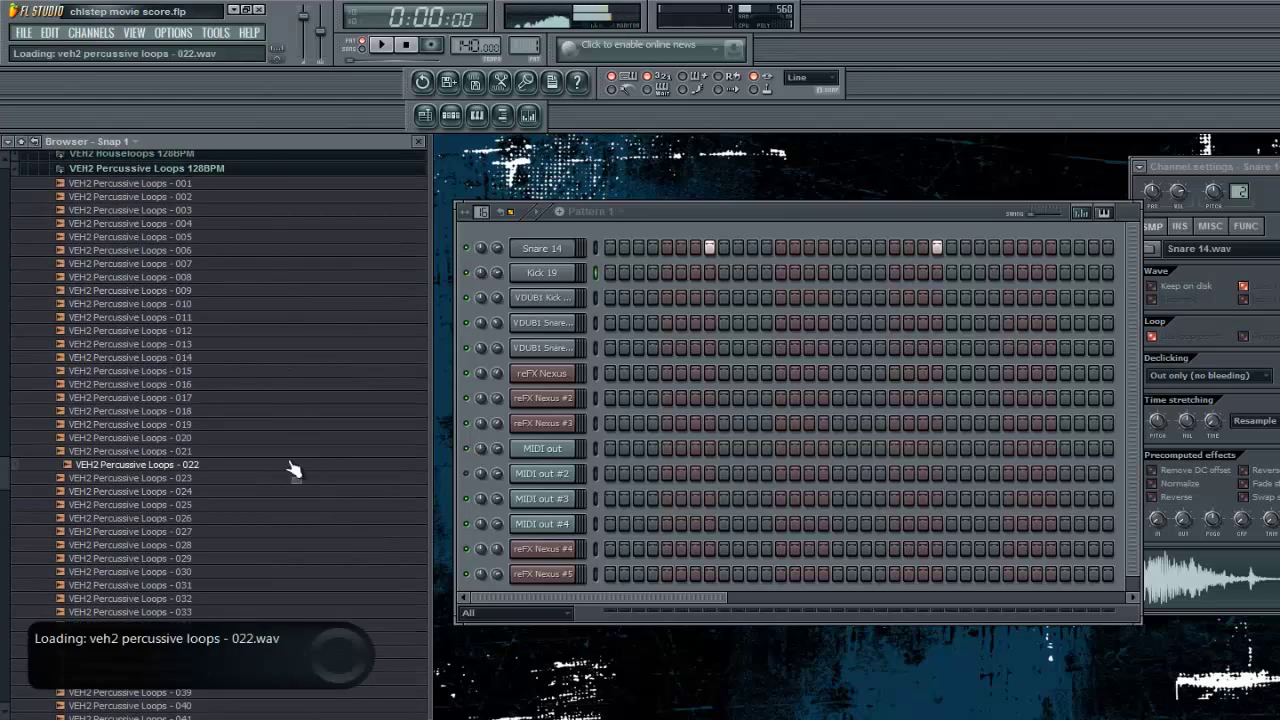
click(266, 226)
scroll(268, 300, up, 15)
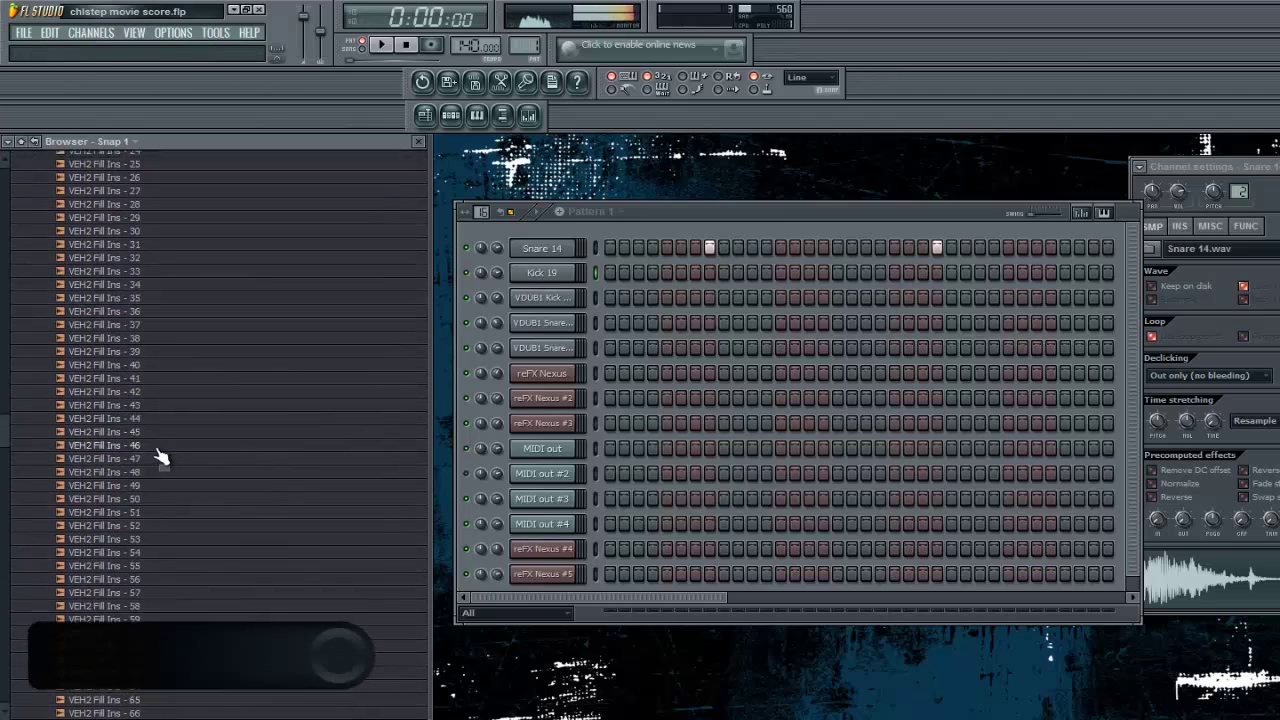
Step: Collapse all browser folders and reopen the swish pack folder at its Vengeance sample packs
click(35, 142)
click(22, 142)
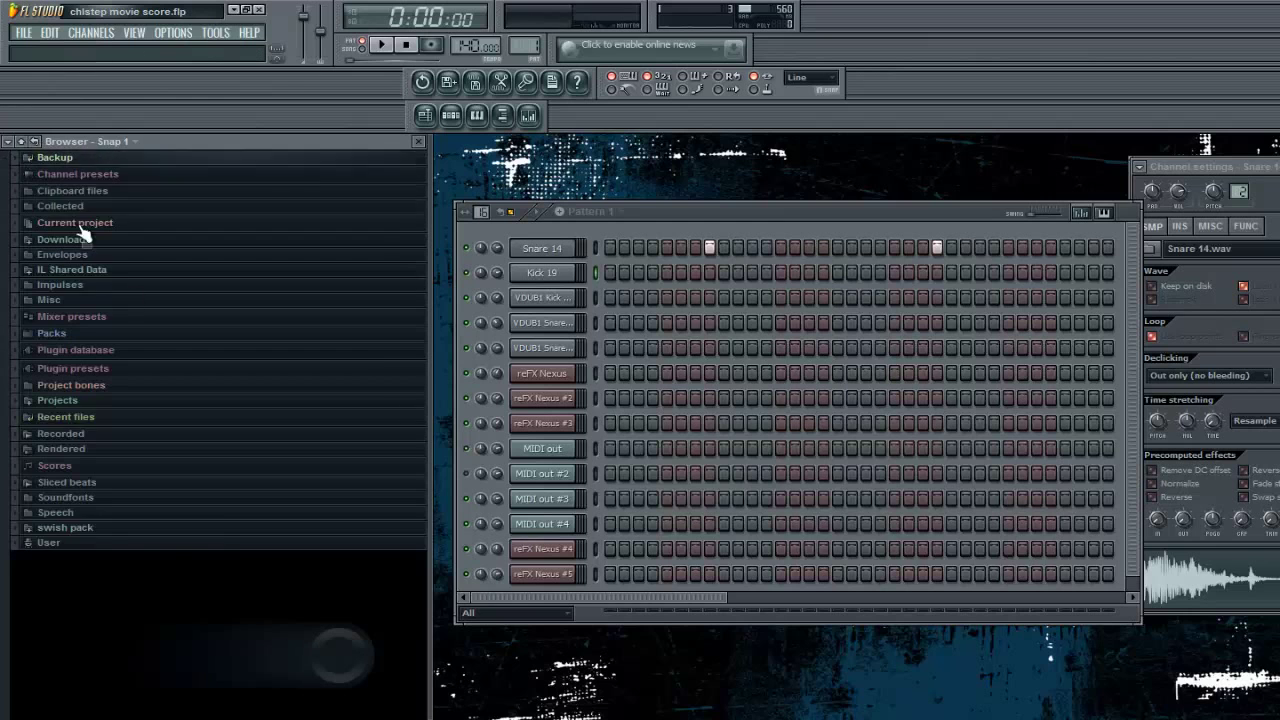
click(224, 530)
scroll(210, 500, down, 6)
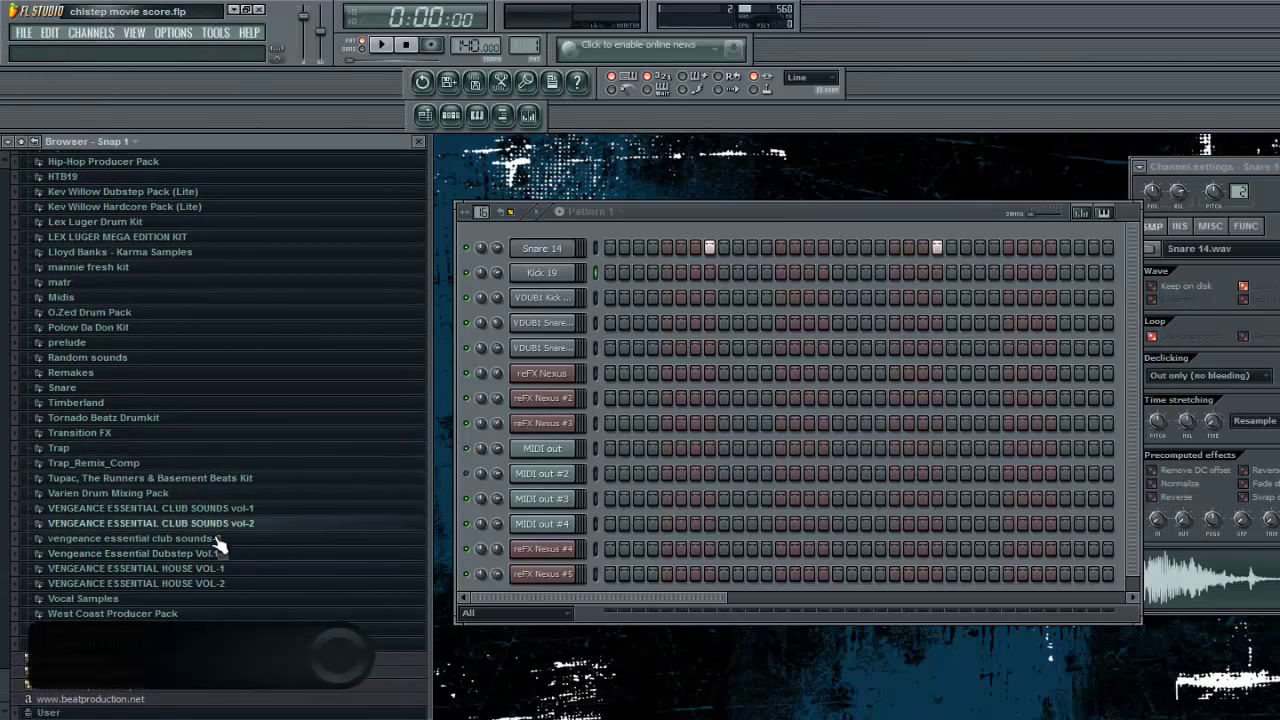
Step: Open the VDUB1 Melody Loops in Vengeance Essential Dubstep Vol.1 and preview Melody 28 A#m C# F# D#Sus4 140BPM
click(236, 557)
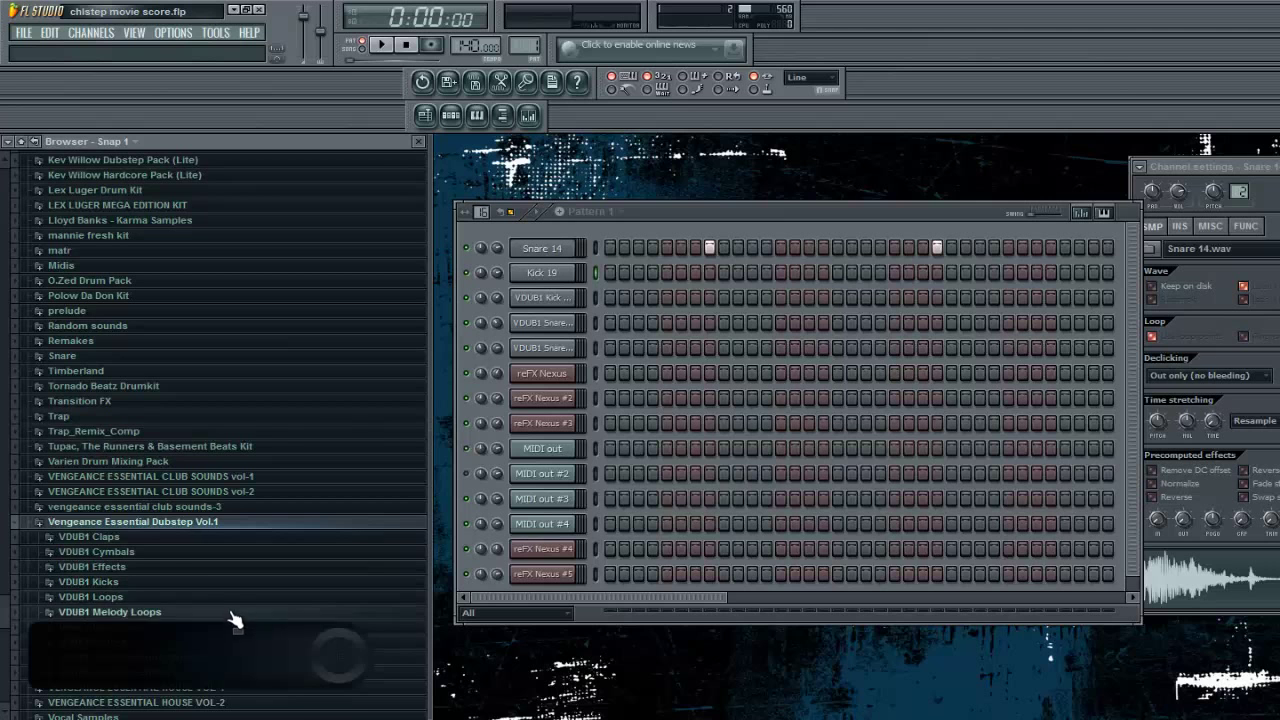
click(240, 612)
click(255, 534)
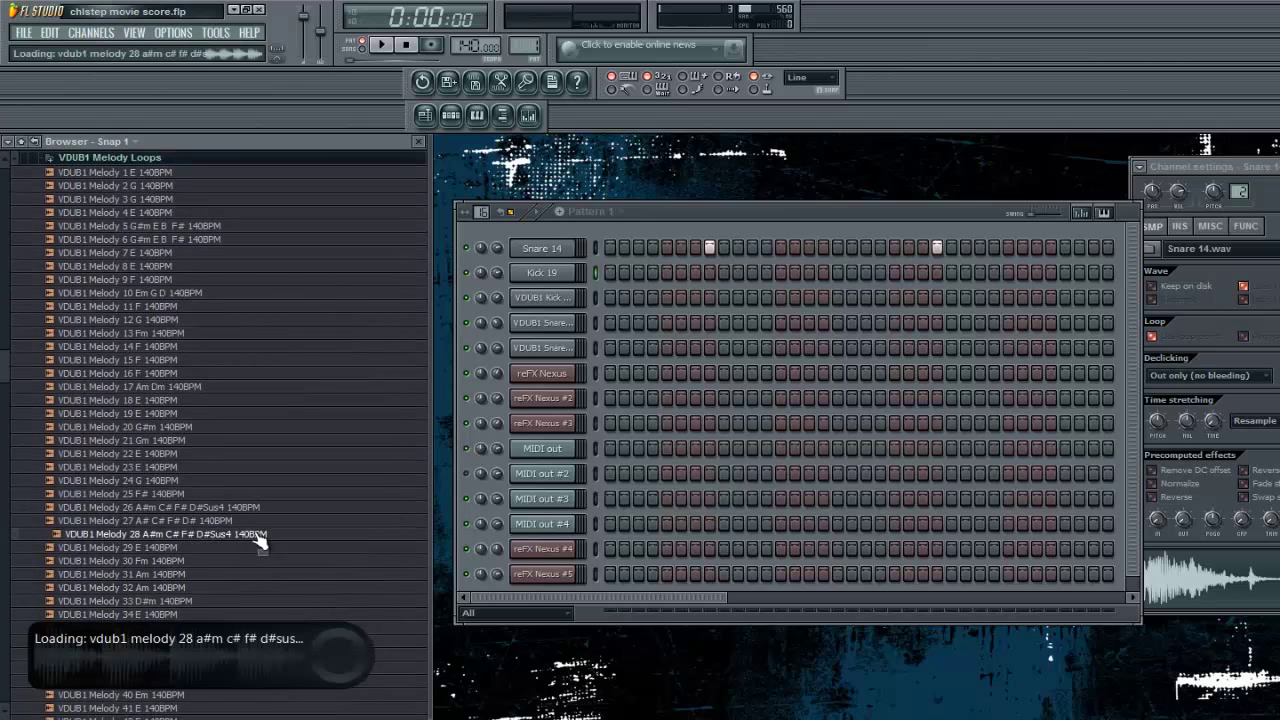
scroll(275, 530, up, 1)
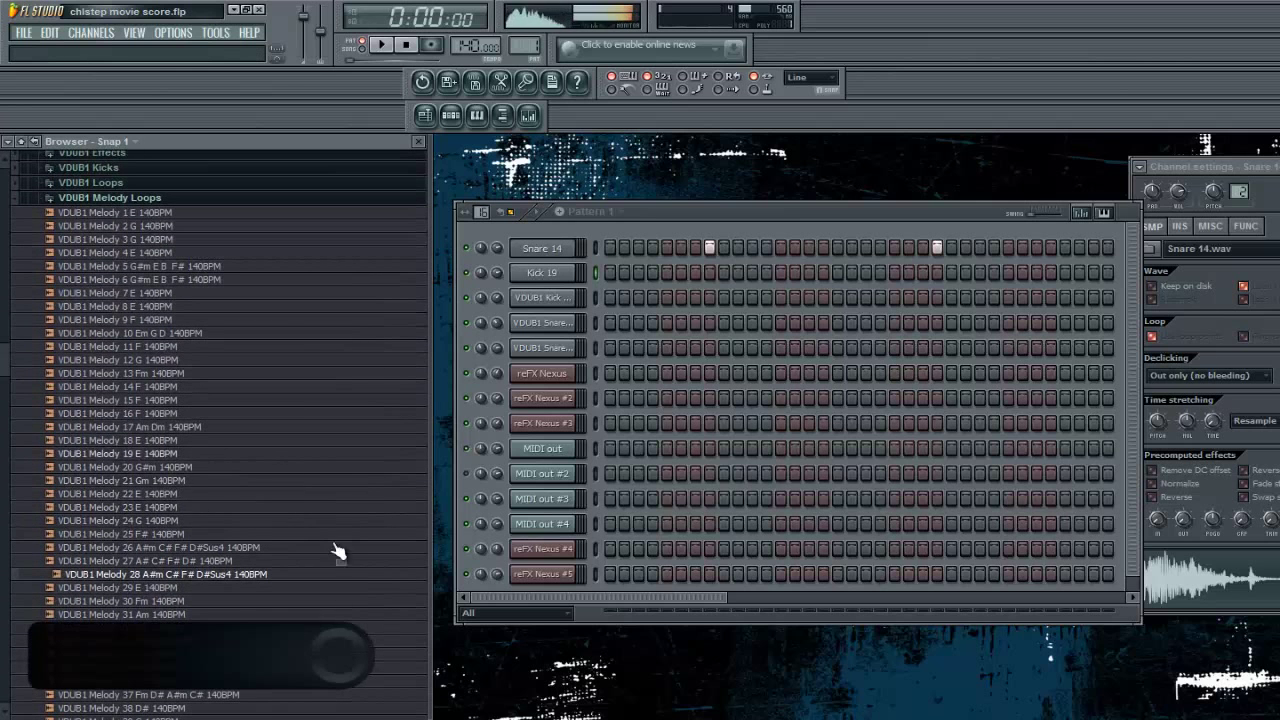
Step: Try to place the VDUB1 Melody 28 loop in the playlist and return to the step sequencer
key(F5)
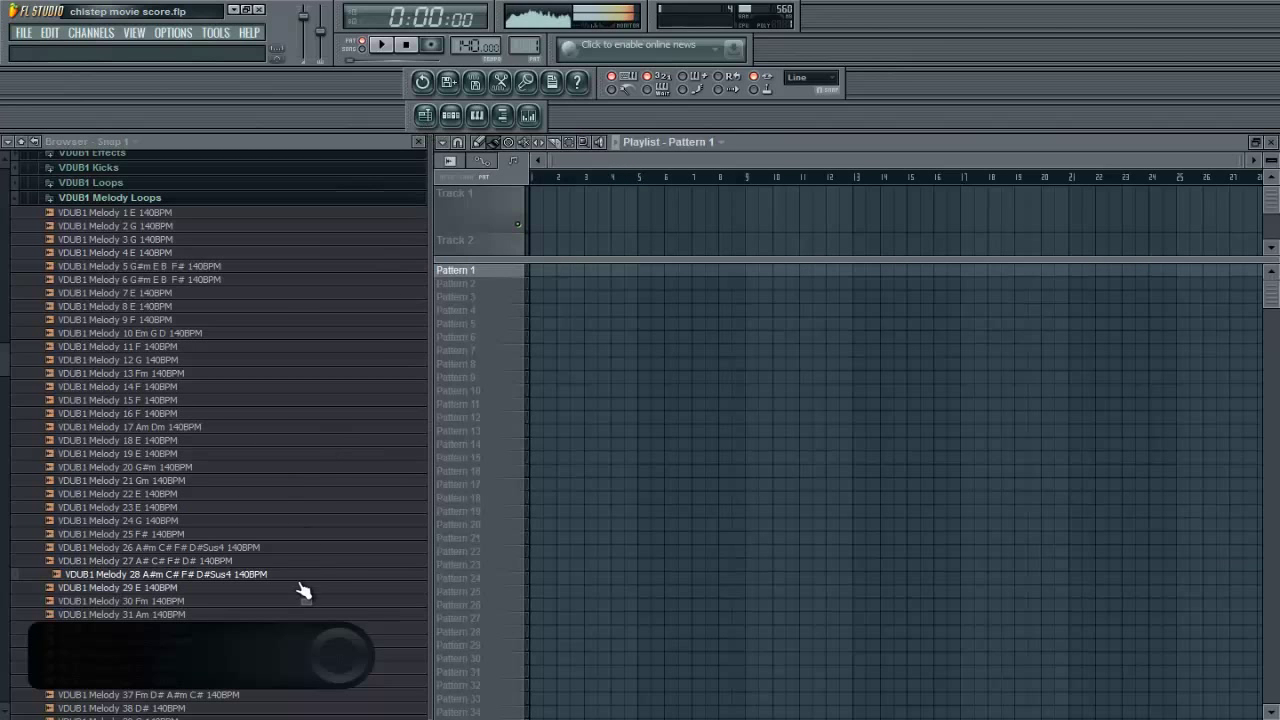
drag(296, 579, 536, 268)
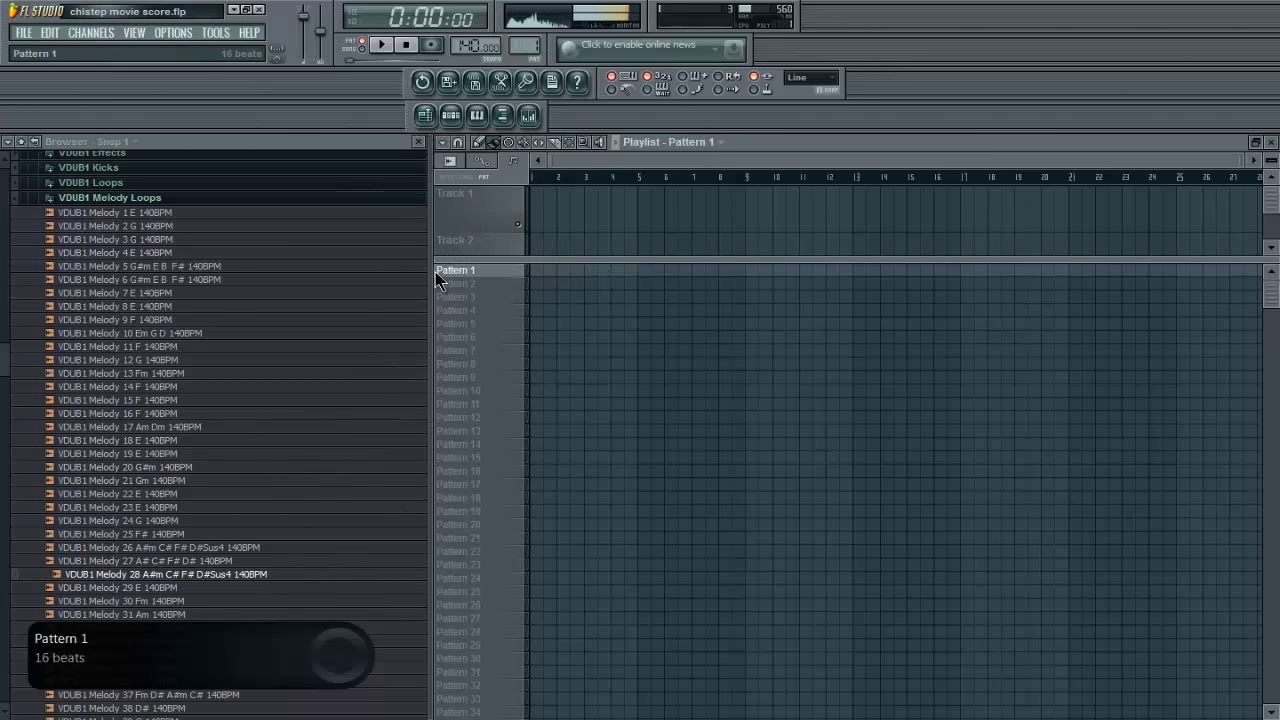
key(F6)
Step: Play the snare pattern and audition VDUB1 melody loops over it, including Melody 31, 34, 54 and 61
key(space)
click(293, 614)
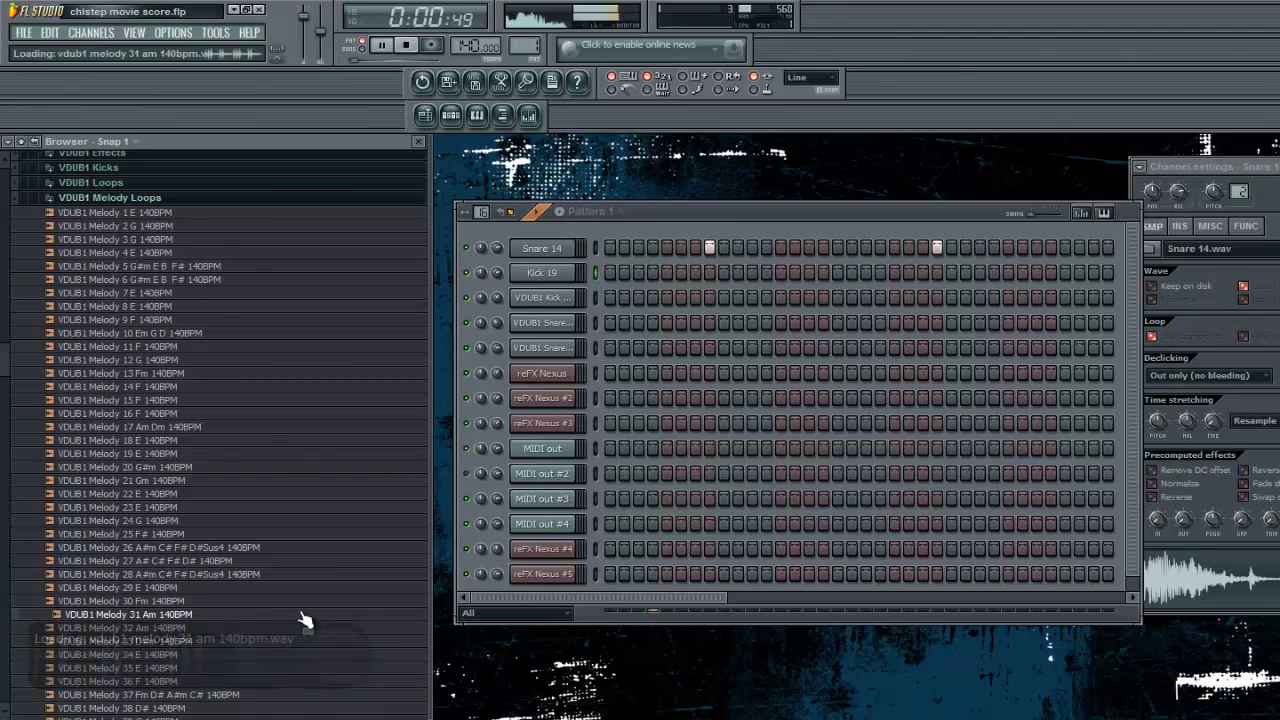
scroll(286, 518, down, 5)
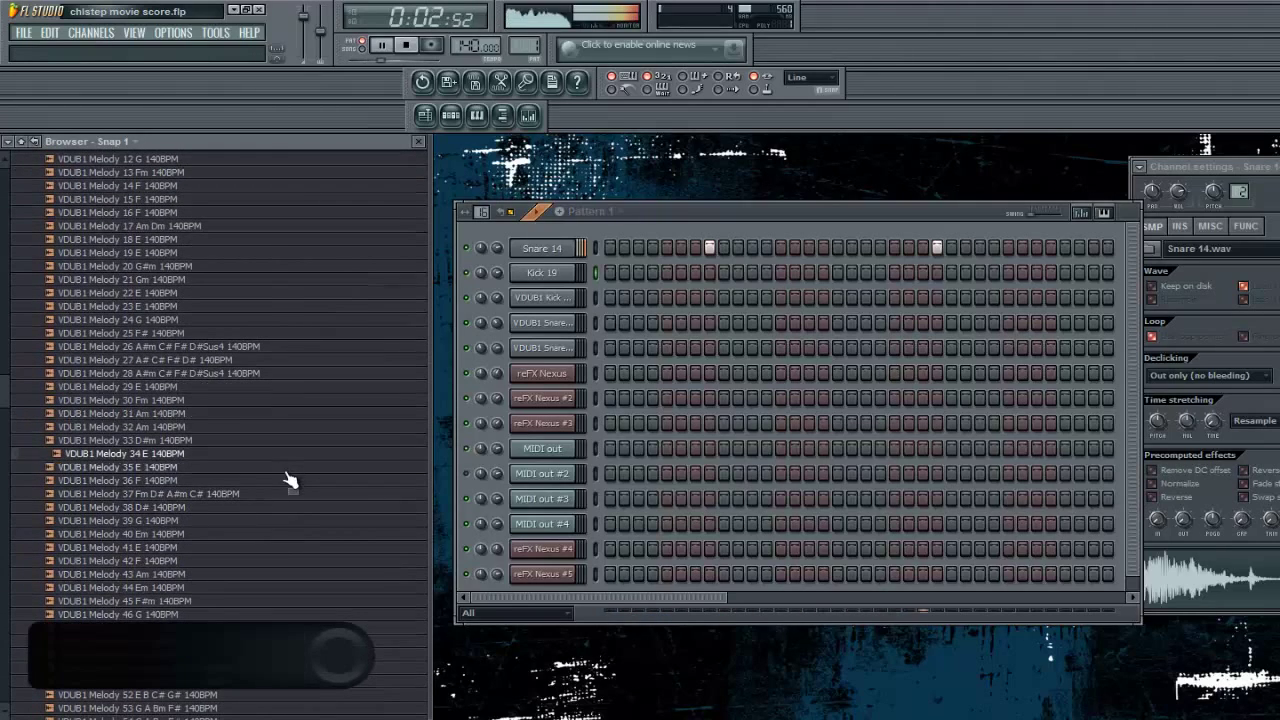
scroll(288, 495, down, 5)
click(287, 496)
click(294, 522)
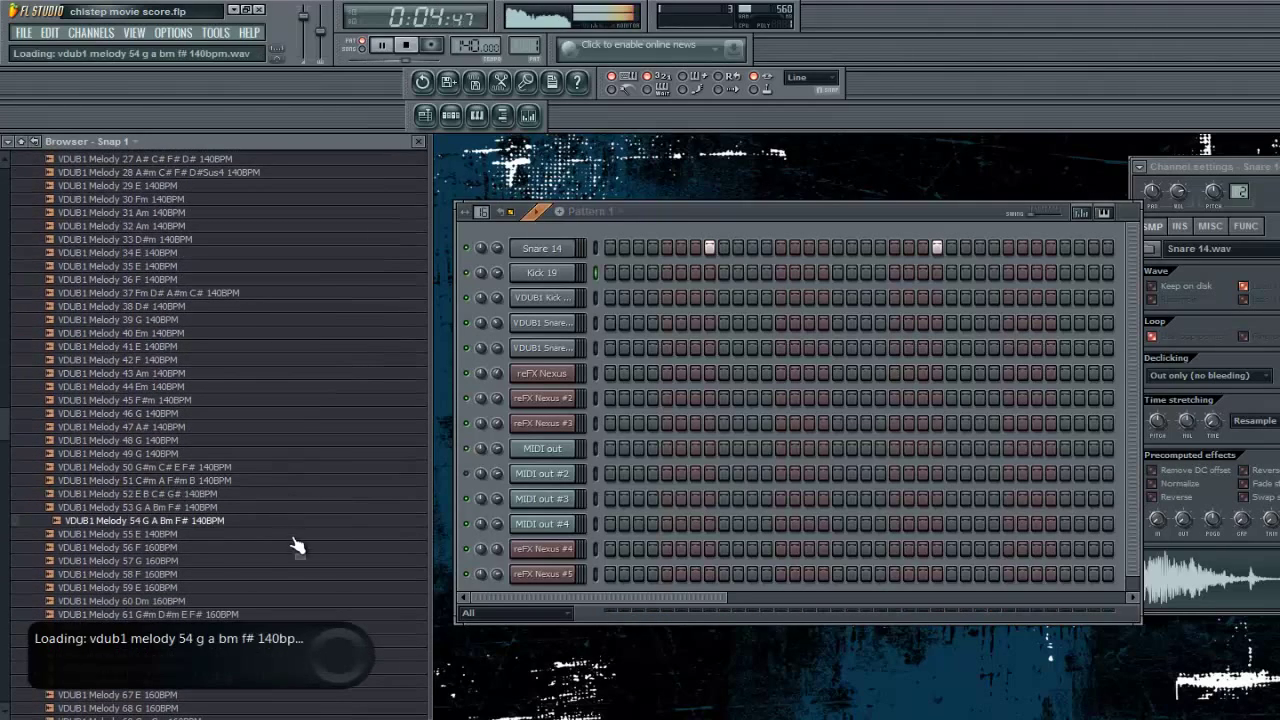
scroll(299, 520, down, 3)
click(312, 470)
scroll(315, 475, down, 2)
click(325, 418)
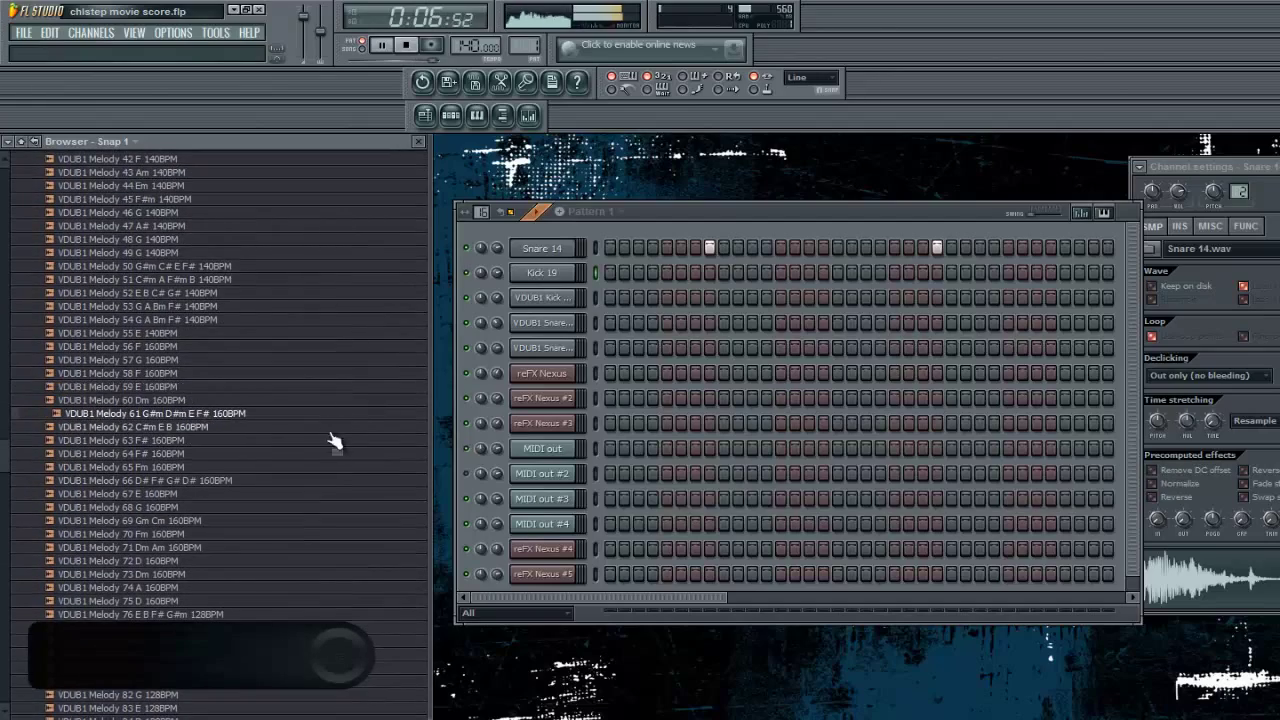
Step: Audition further VDUB1 melody loops over the playing snare pattern, including Melody 108 D 144BPM, through to the end of the folder
scroll(328, 470, down, 6)
click(309, 468)
scroll(313, 488, down, 6)
click(312, 497)
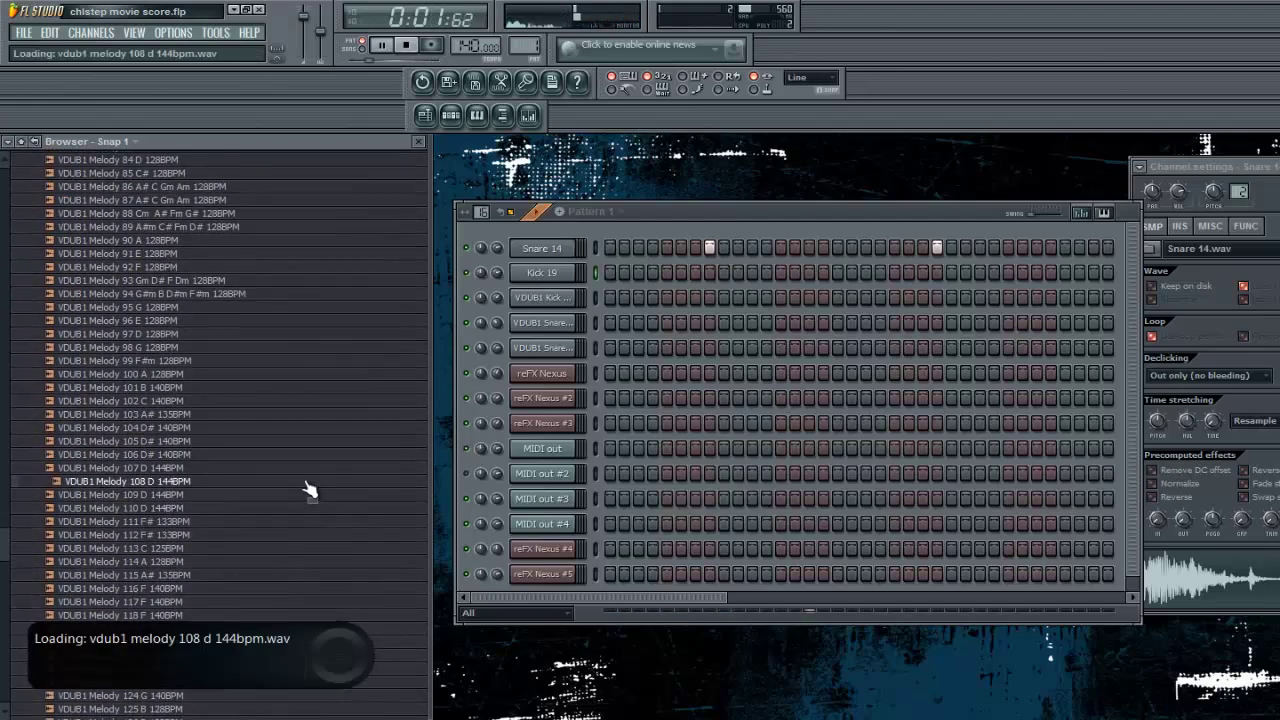
scroll(302, 485, down, 5)
click(303, 490)
scroll(300, 495, down, 6)
scroll(294, 494, down, 6)
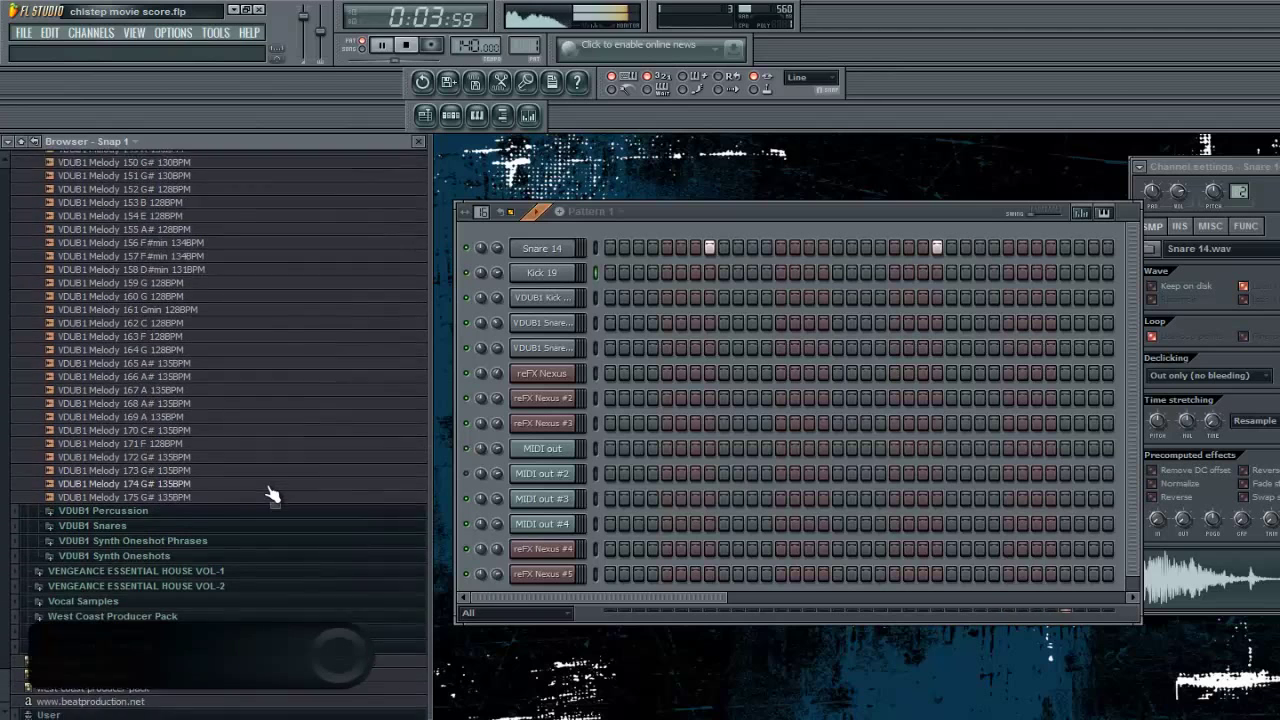
Step: Preview phrases in the VDUB1 Synth Oneshot Phrases folder, including Phrase 28 C, and collapse the folder again
click(263, 551)
click(262, 537)
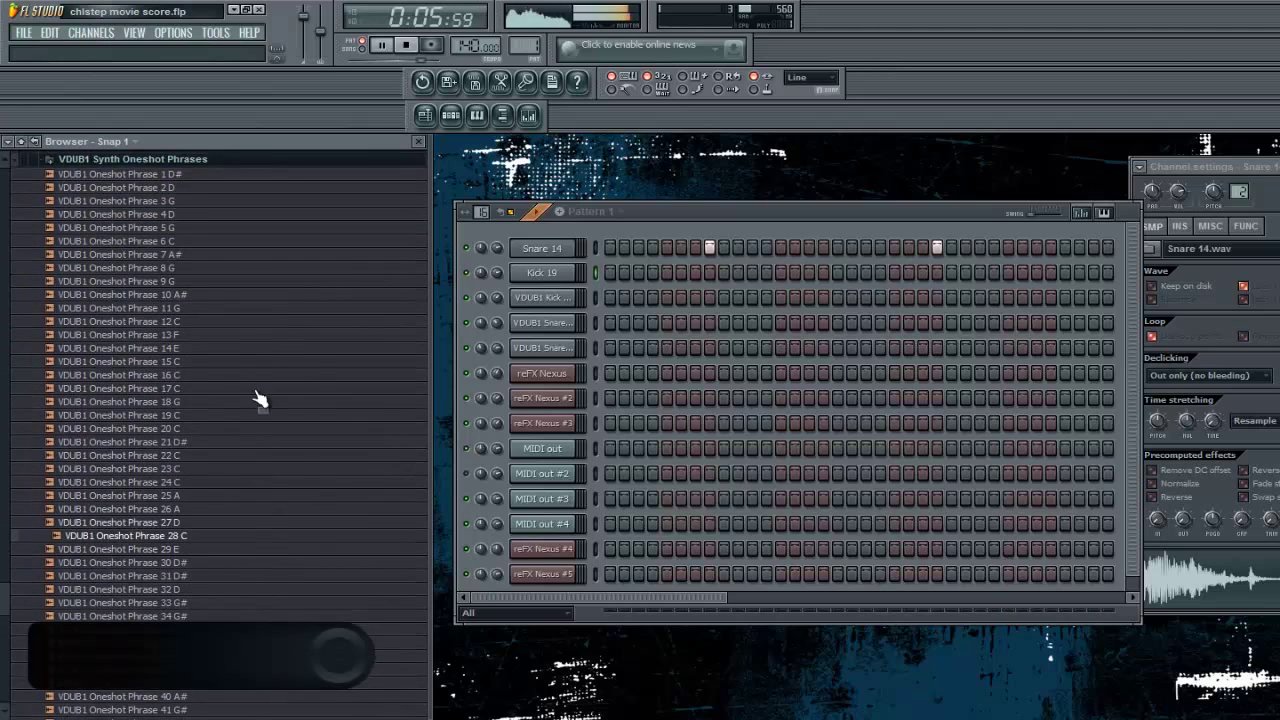
click(250, 321)
click(242, 160)
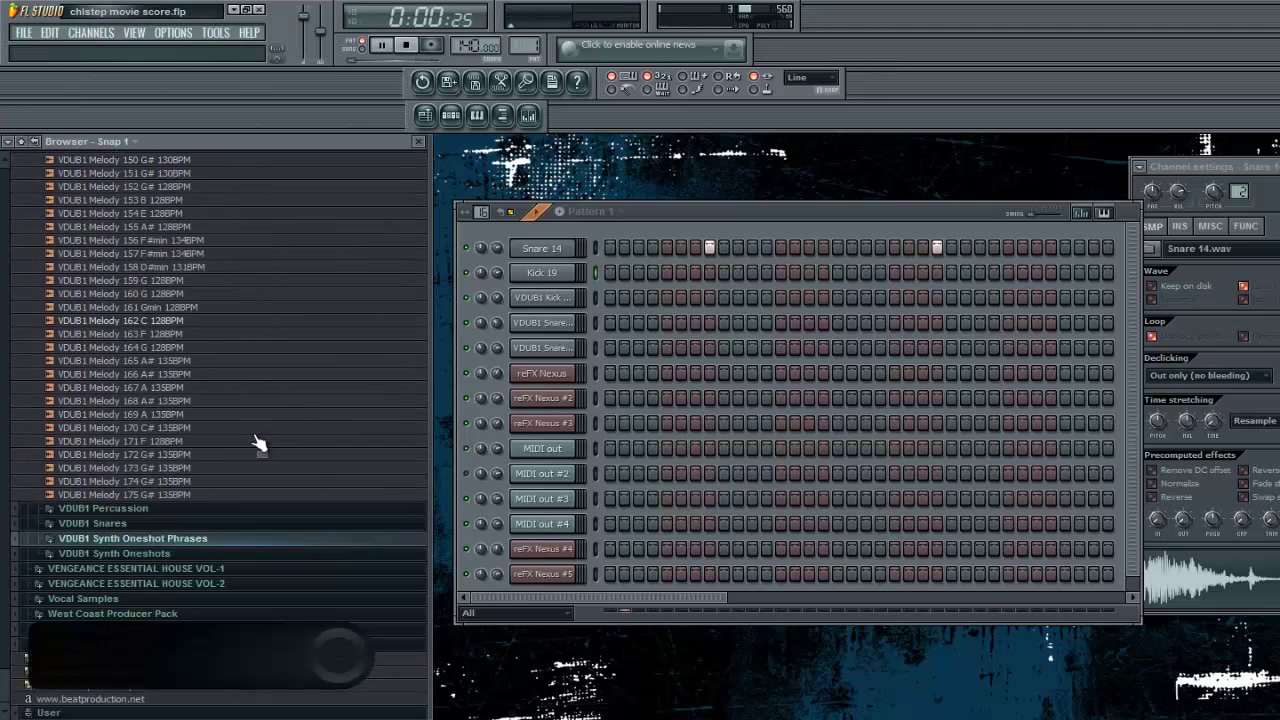
Step: Stop the pattern and preview sounds in the VDUB1 Synth Oneshots folder, including Oneshot 019, 026 and 040
click(252, 555)
drag(286, 413, 282, 446)
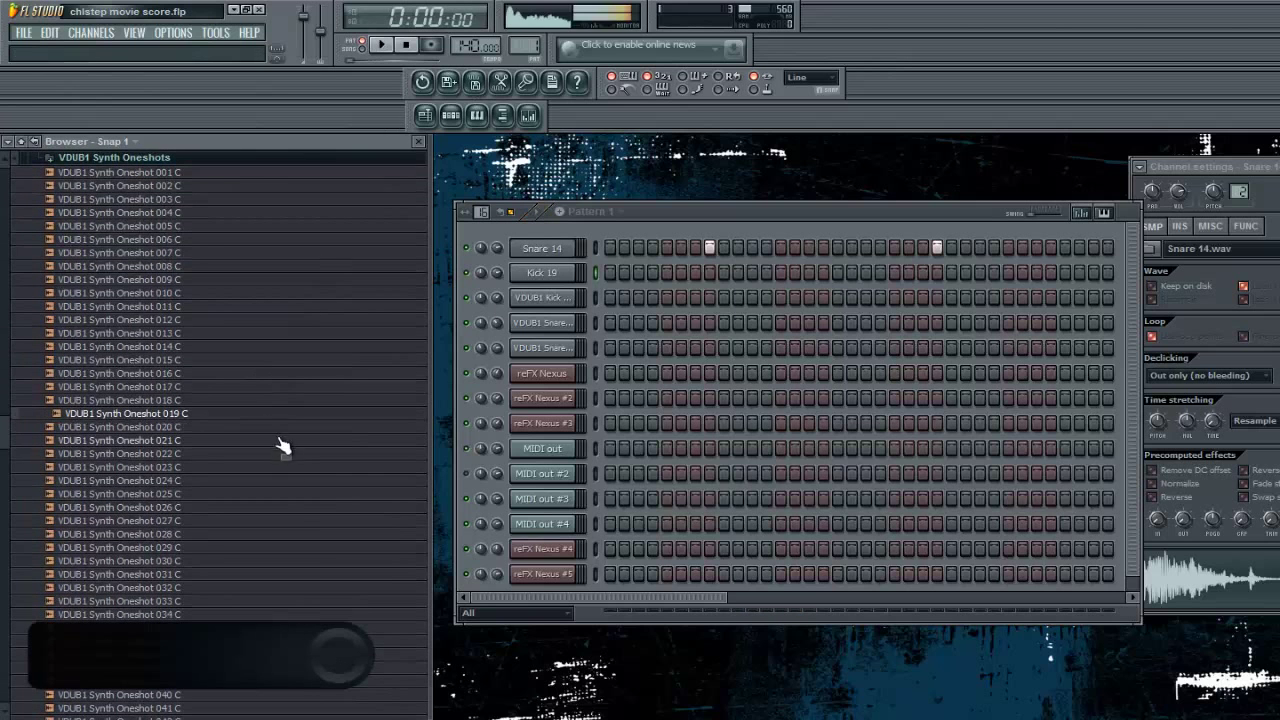
scroll(281, 572, down, 6)
click(274, 540)
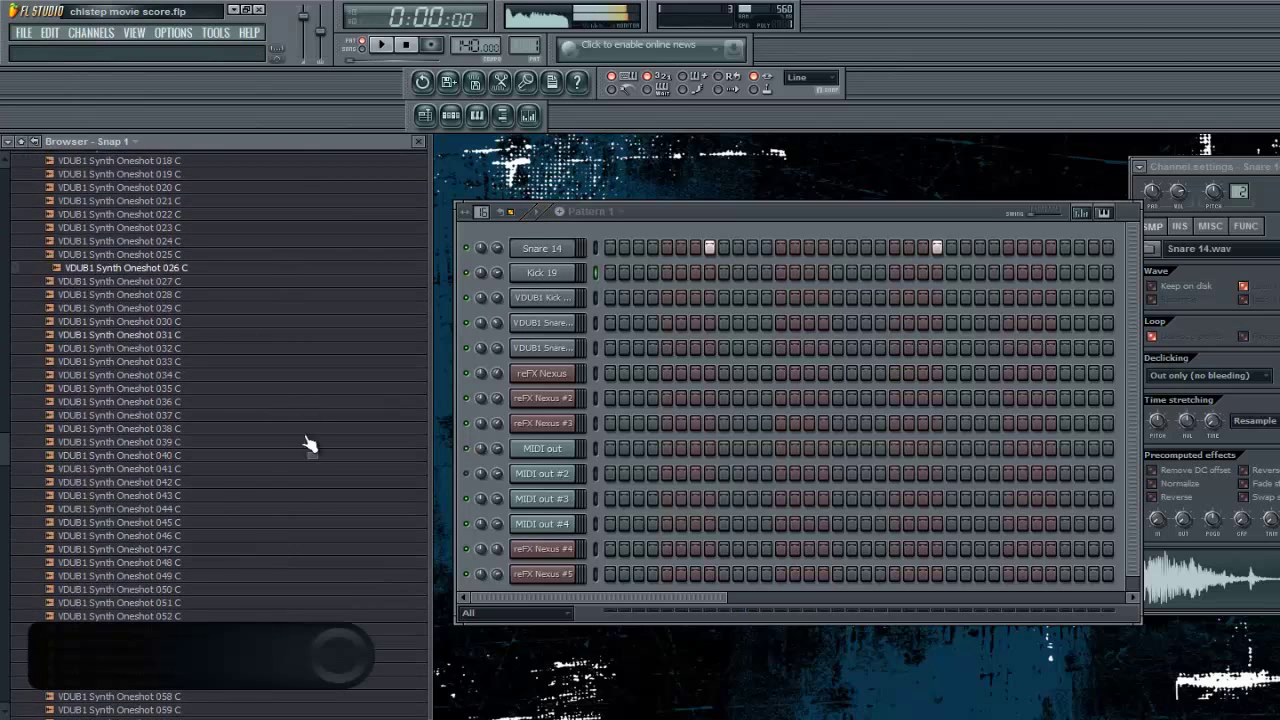
click(284, 362)
click(281, 442)
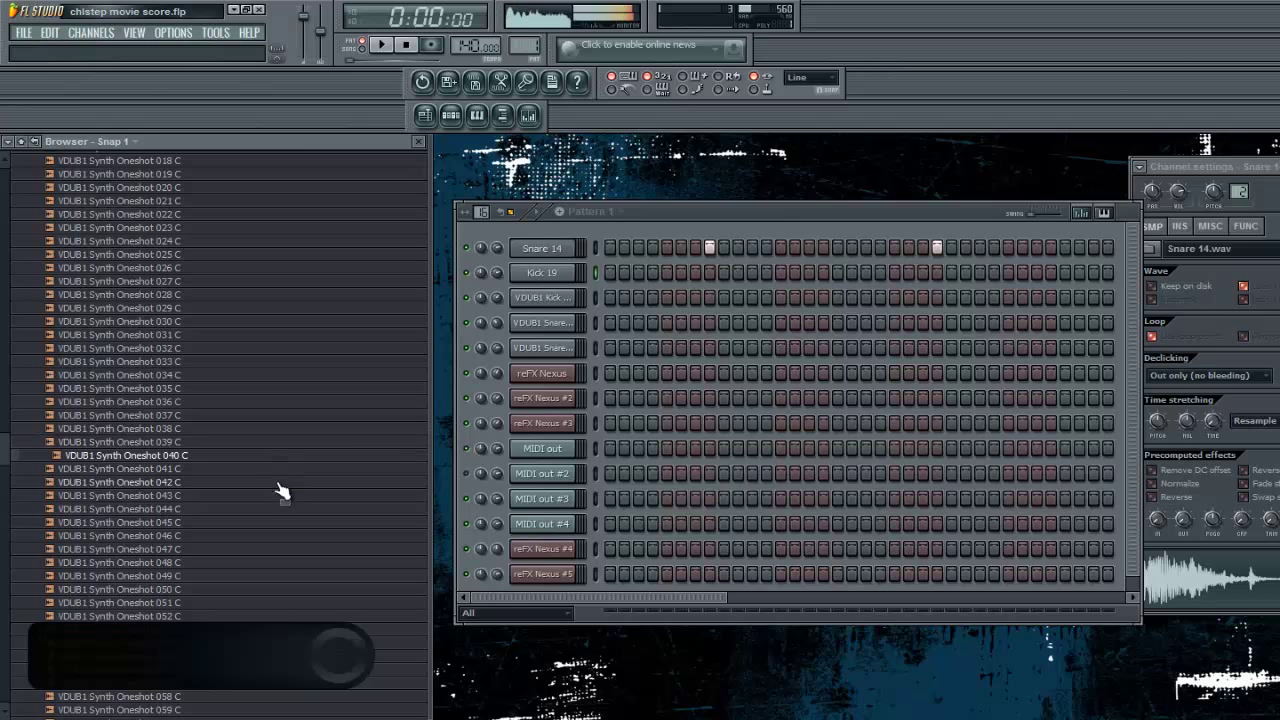
click(280, 495)
Step: Audition more samples among the early VDUB1 synth oneshots, including Oneshot 027 and 030
click(255, 281)
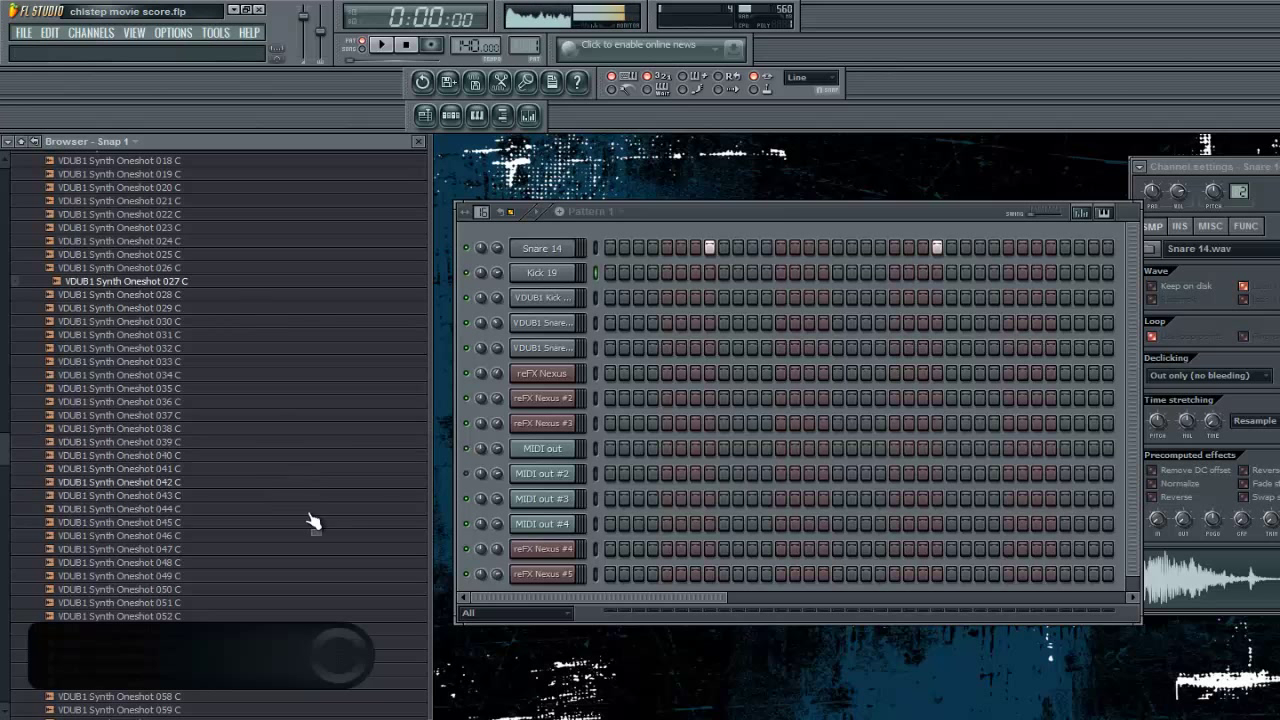
click(296, 366)
click(288, 214)
click(275, 322)
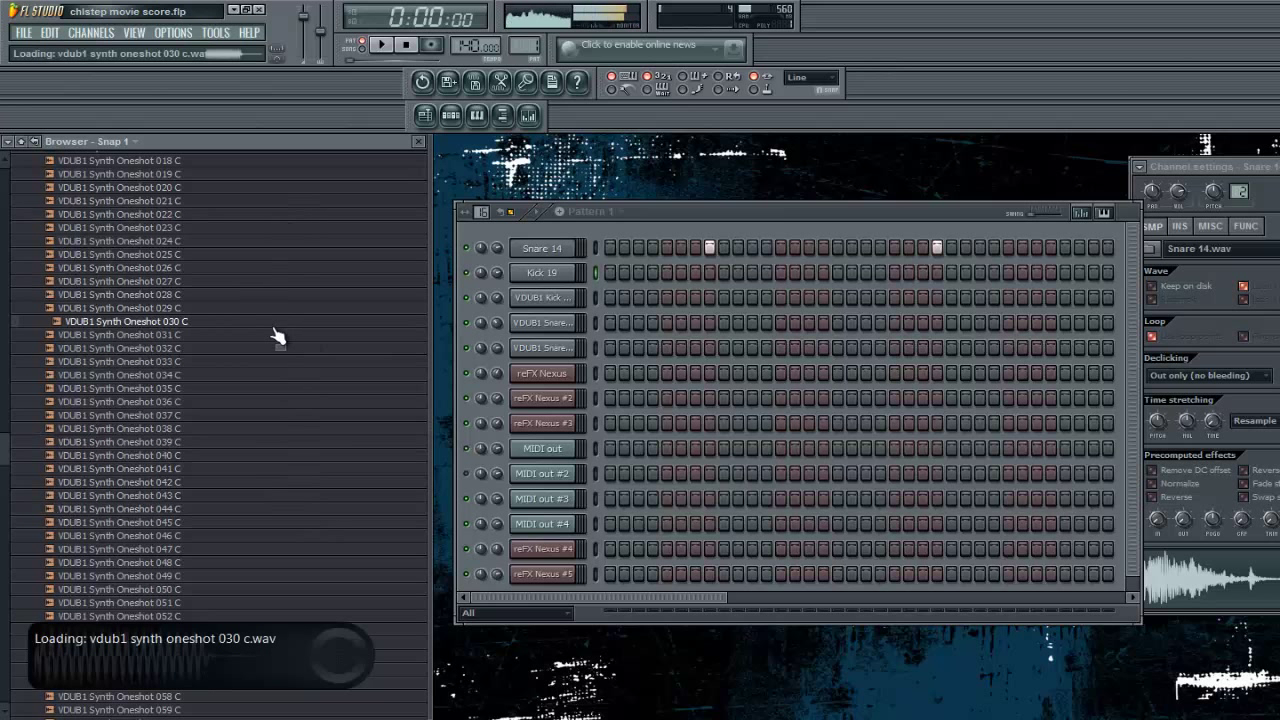
click(303, 497)
click(305, 642)
Step: Preview VDUB1 synth oneshots numbered in the fifties and sixties, including Oneshot 063 and 055
scroll(306, 610, down, 4)
click(308, 528)
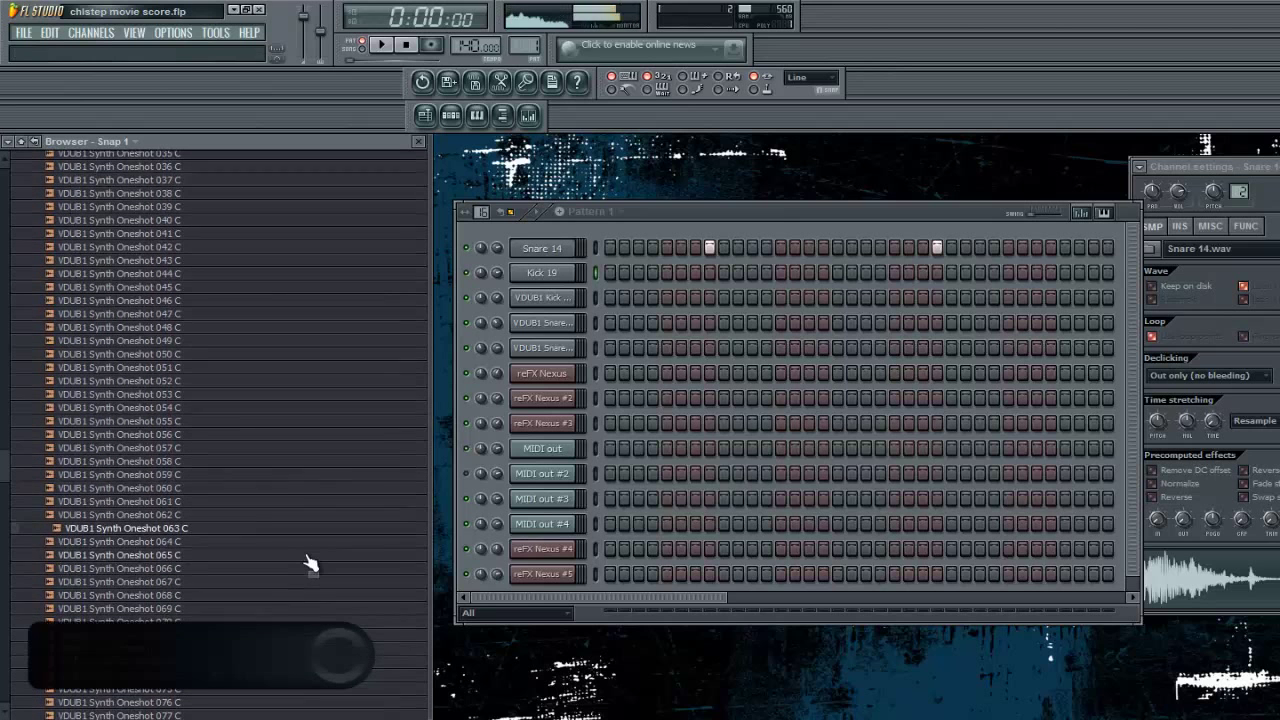
click(310, 555)
click(312, 543)
click(282, 383)
click(305, 476)
click(314, 422)
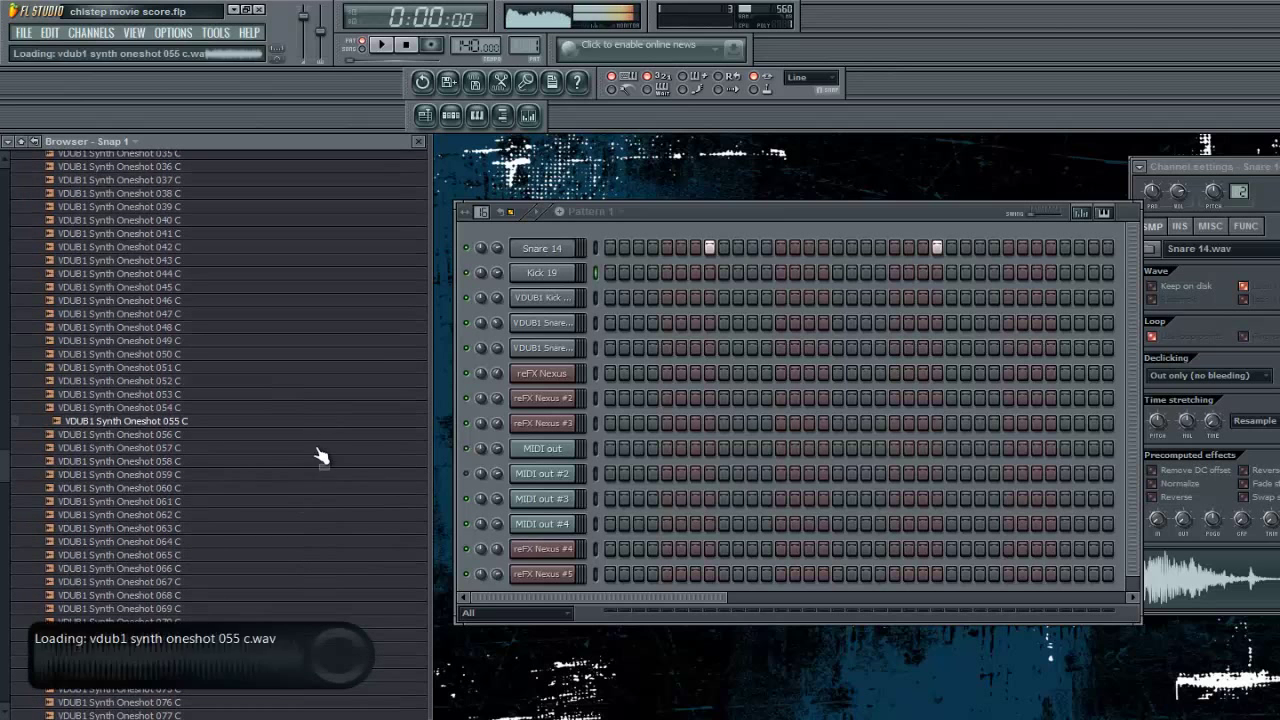
click(312, 503)
Step: Continue auditioning the higher-numbered VDUB1 synth oneshots, including Oneshot 078 and 093
scroll(300, 560, down, 5)
click(290, 516)
click(291, 540)
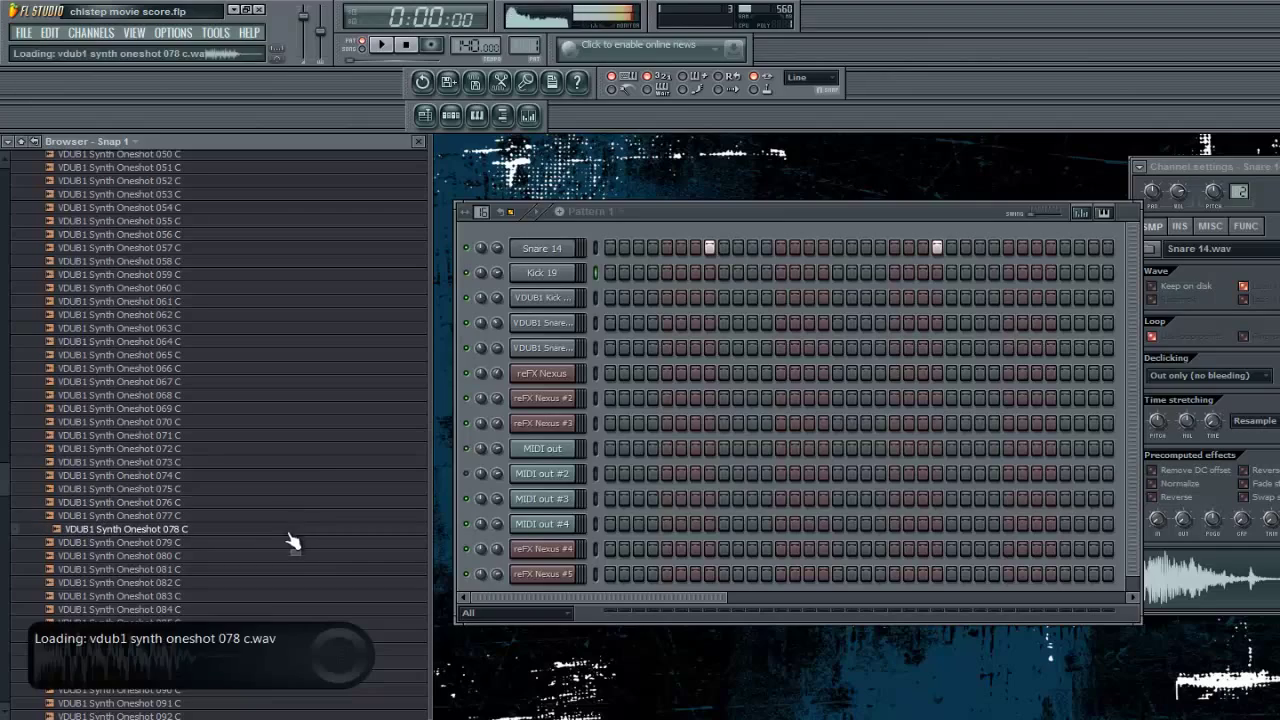
click(305, 495)
scroll(294, 540, down, 5)
click(287, 534)
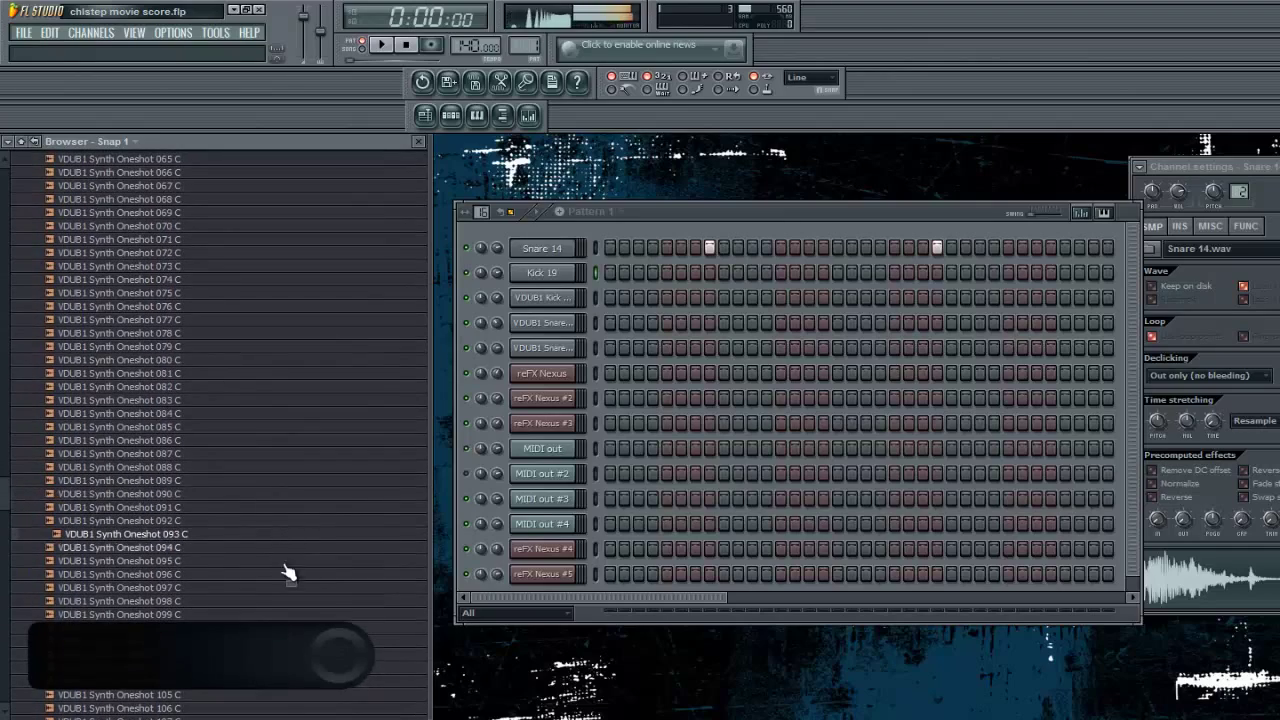